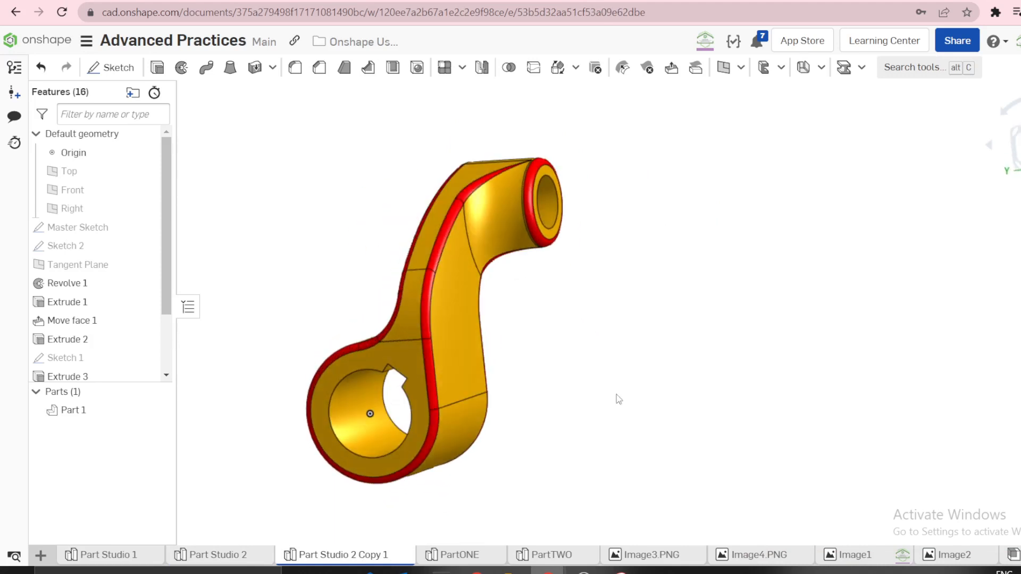
Examine the lever drawings in Image3.PNG and Image4.PNG for the part's dimensions and the required design changes
click(653, 556)
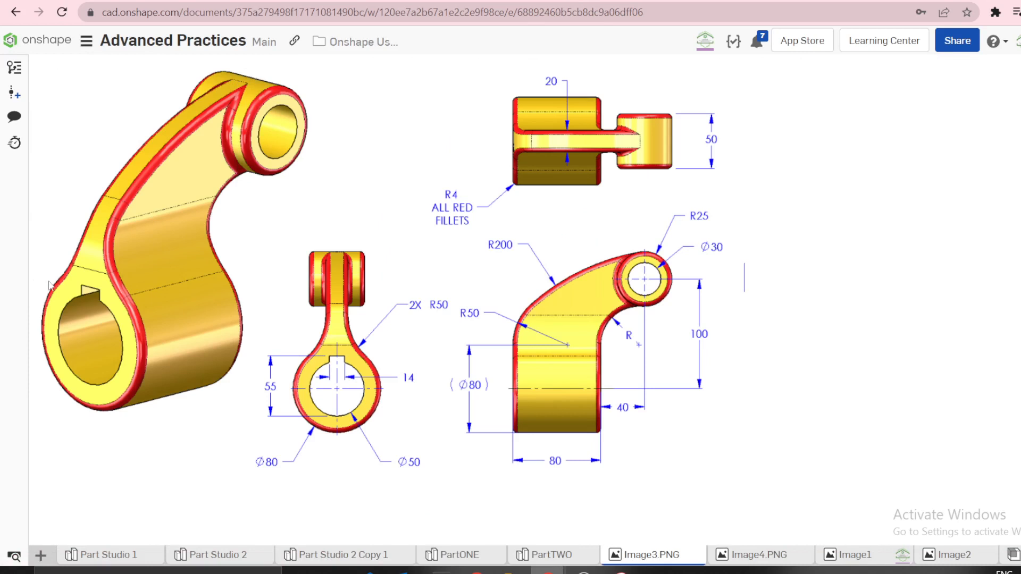
click(757, 556)
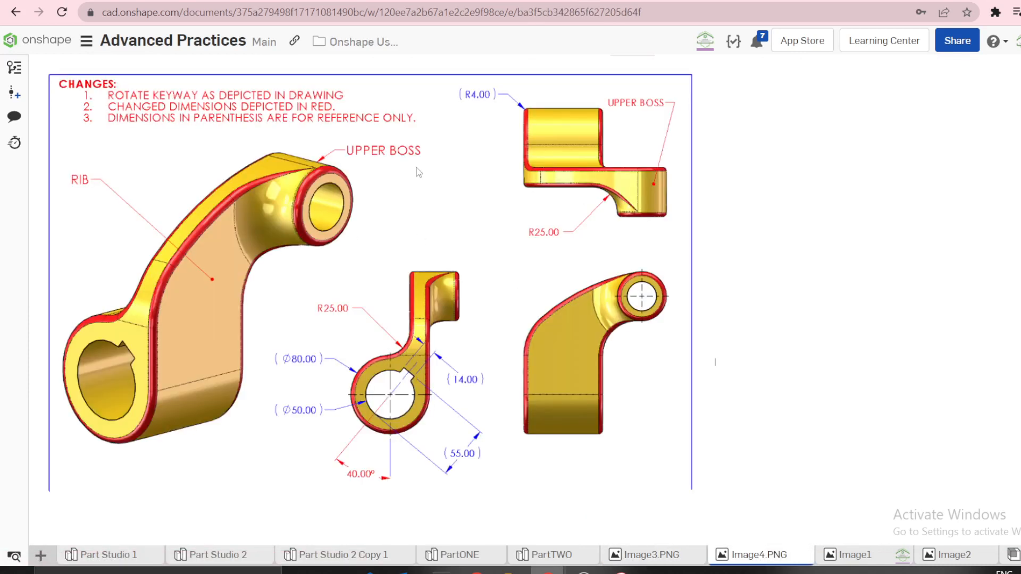
click(662, 560)
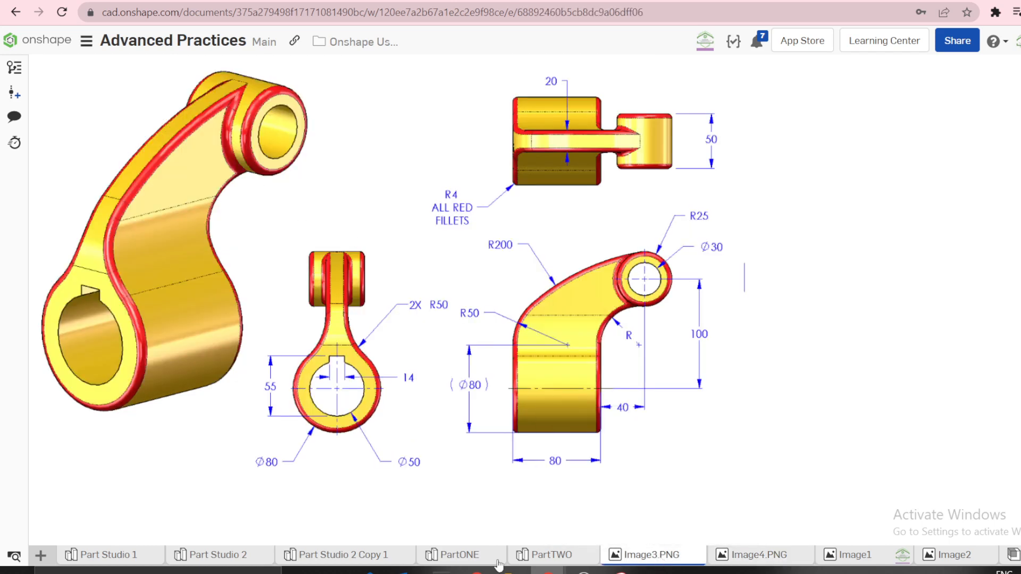
click(537, 557)
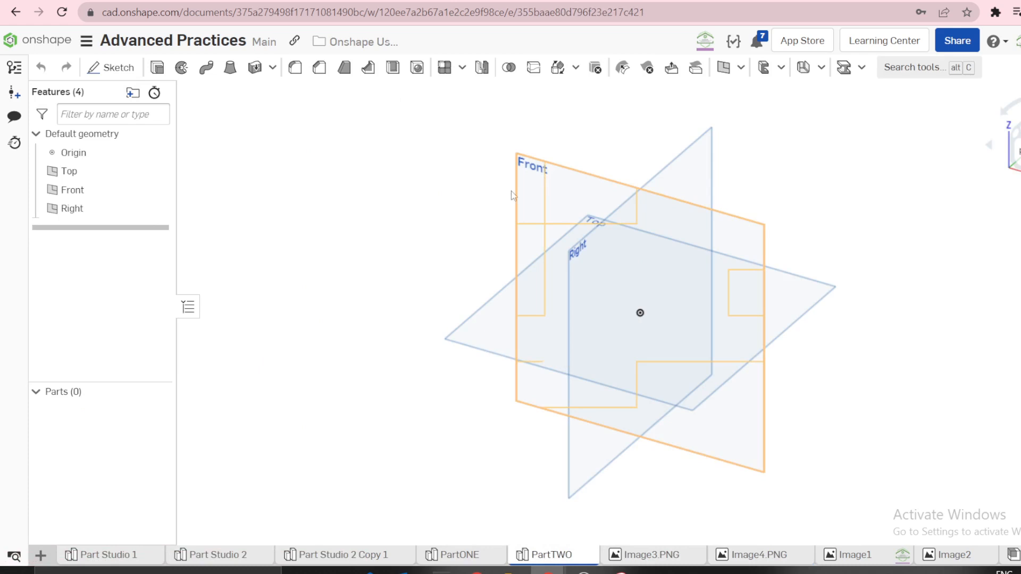
click(663, 555)
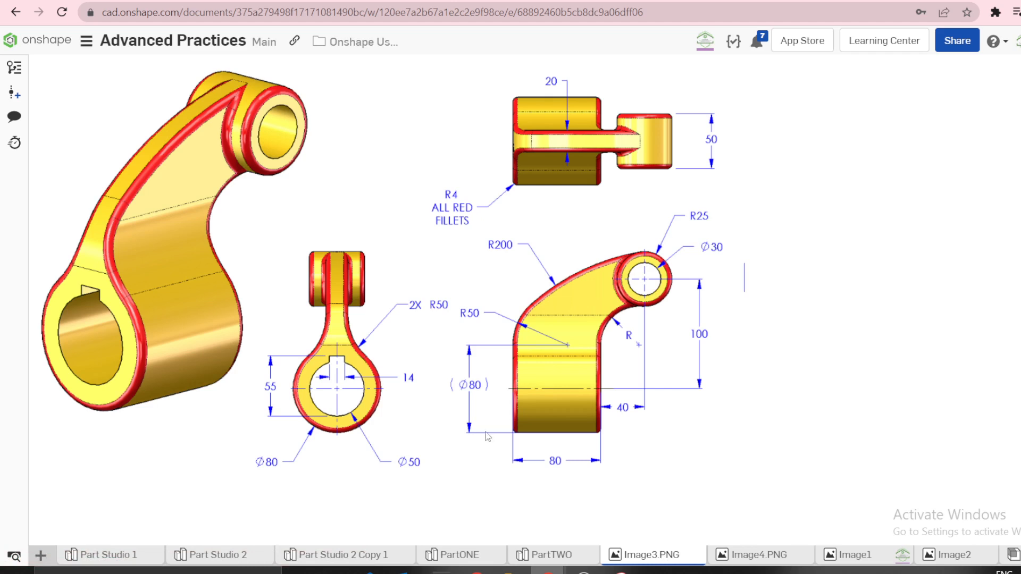
Start a sketch on the Front plane in PartTWO and draw a rectangle up and rightward from the origin
click(551, 555)
click(523, 194)
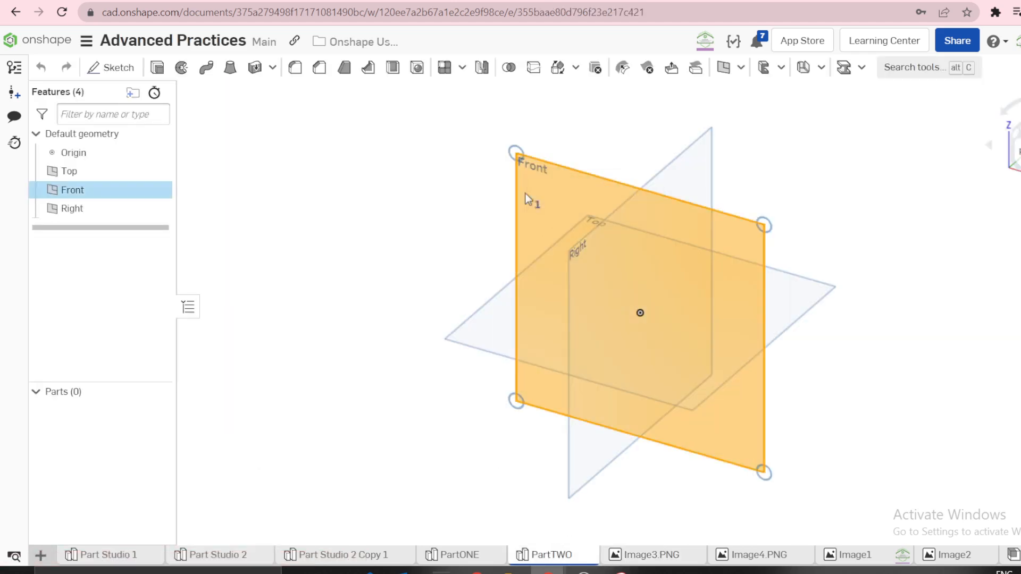
click(542, 201)
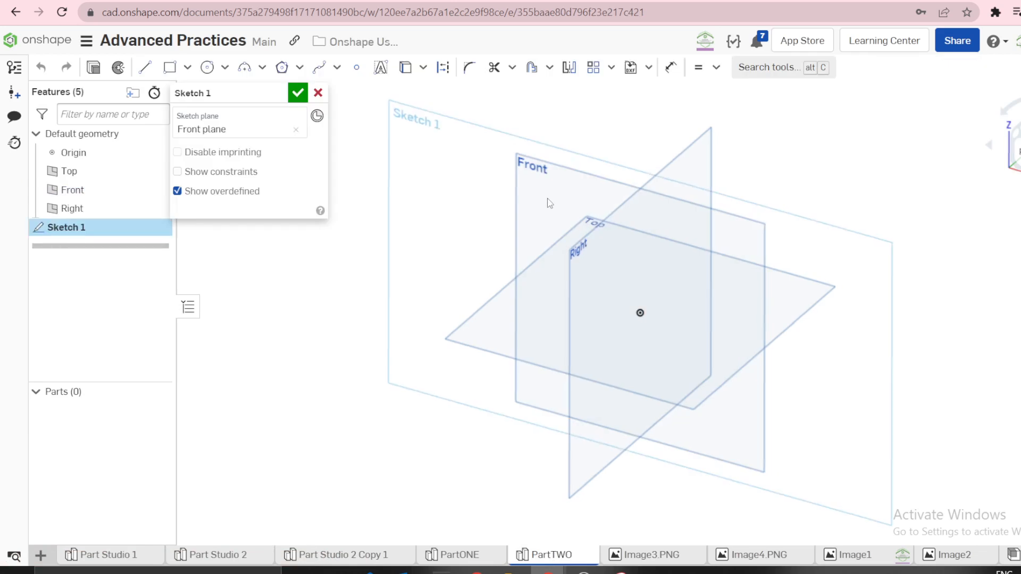
key(r)
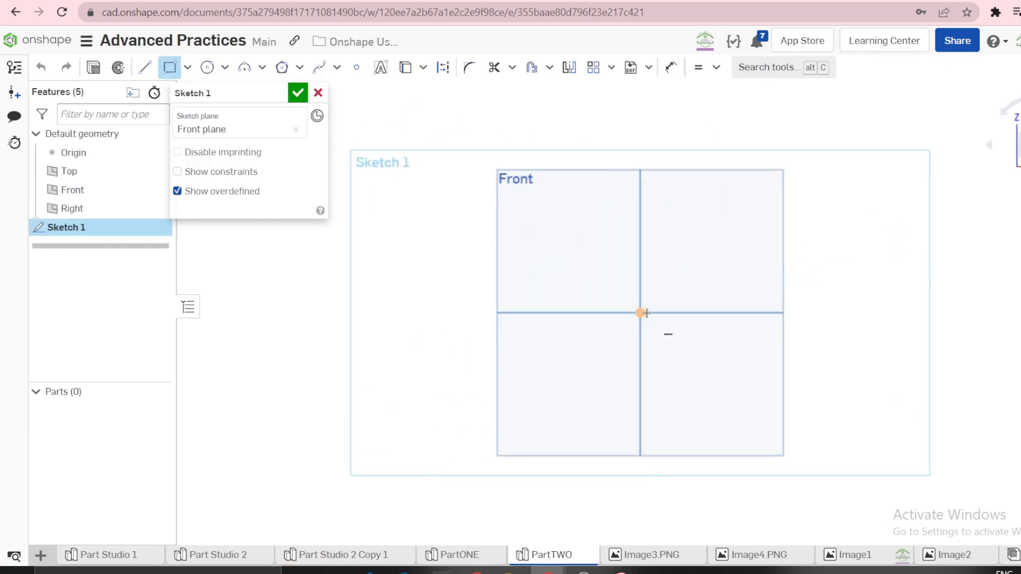
click(641, 312)
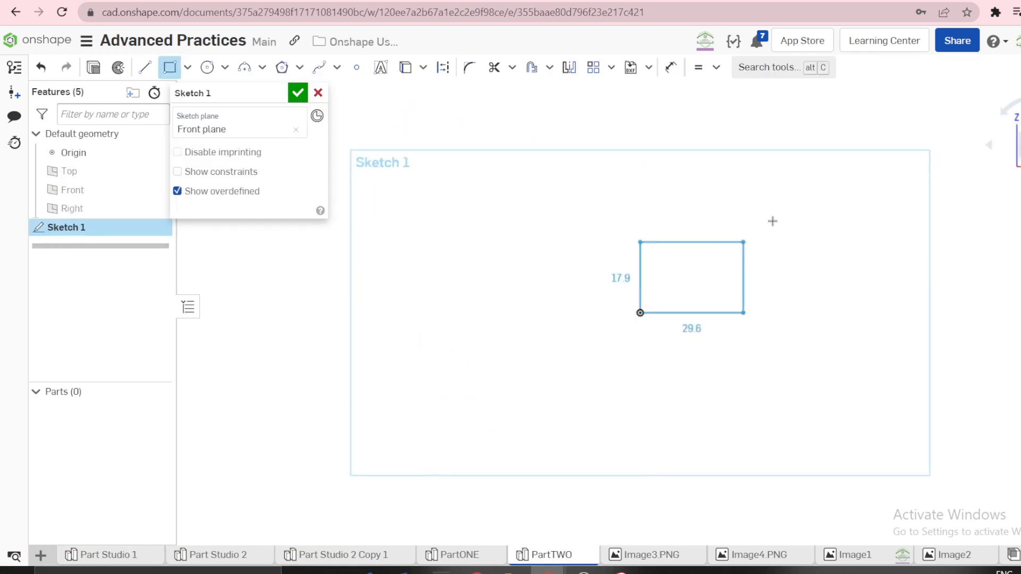
click(877, 186)
Draw a horizontal line across the rectangle's interior, joining its two vertical sides
key(l)
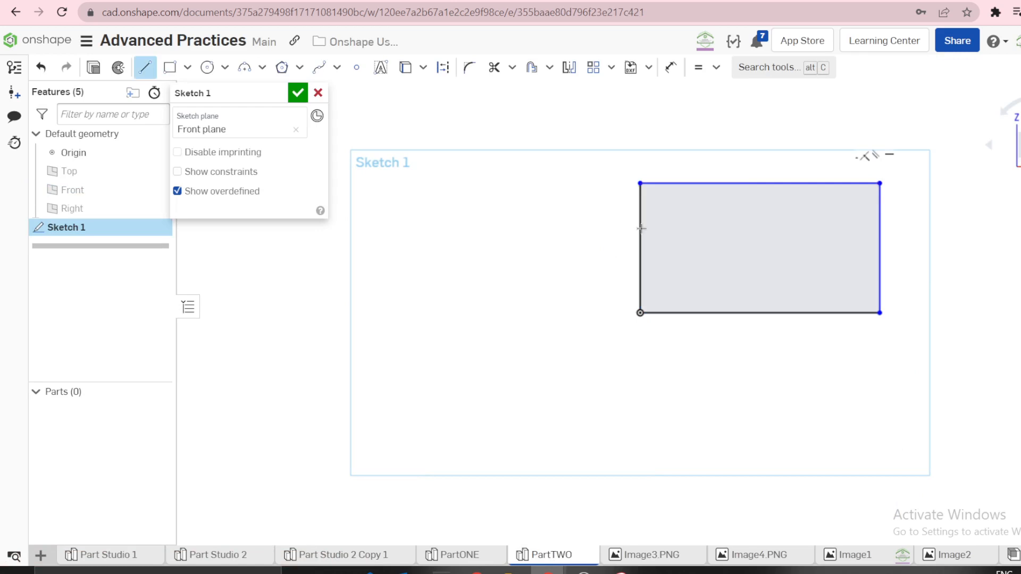
click(637, 232)
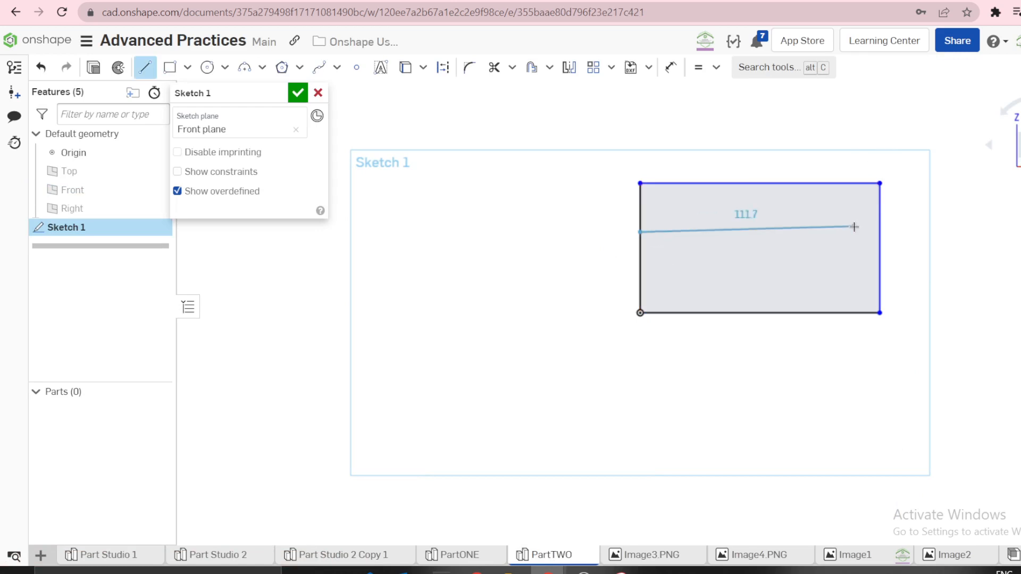
click(880, 229)
key(Escape)
Draw a horizontal line from the origin past the rectangle's lower-right corner and make it a construction centerline
key(l)
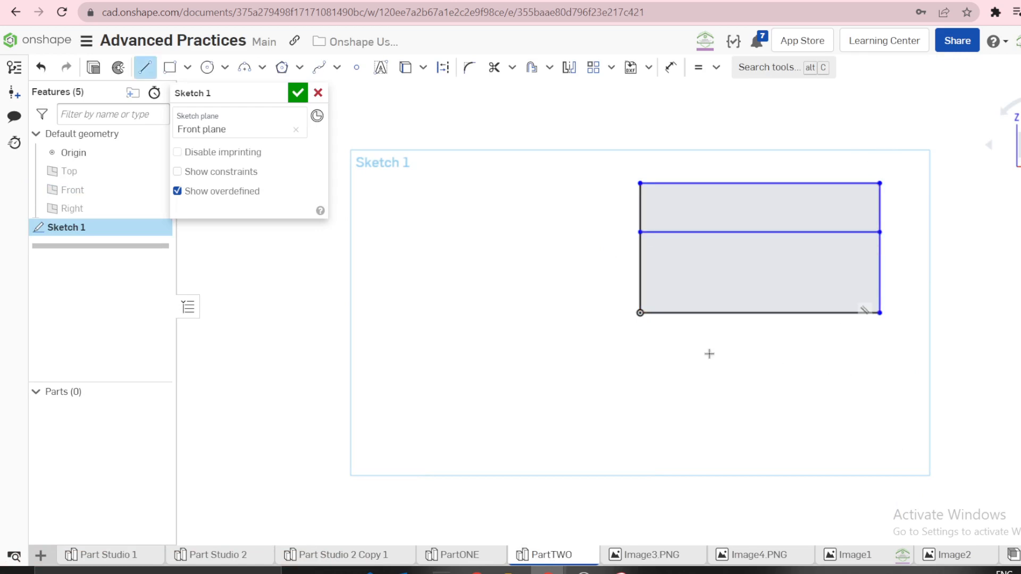
click(640, 313)
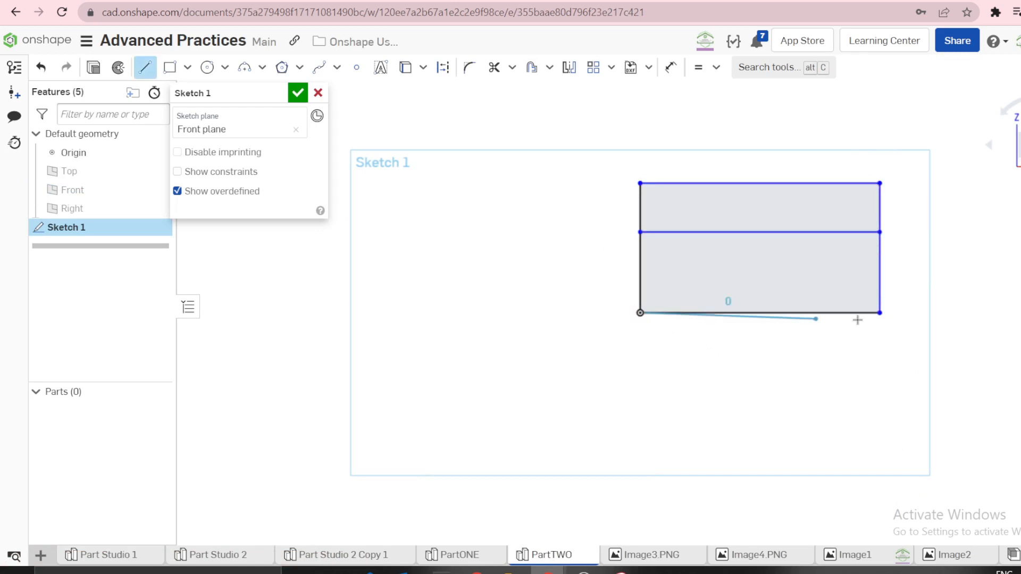
click(967, 313)
key(Escape)
click(909, 313)
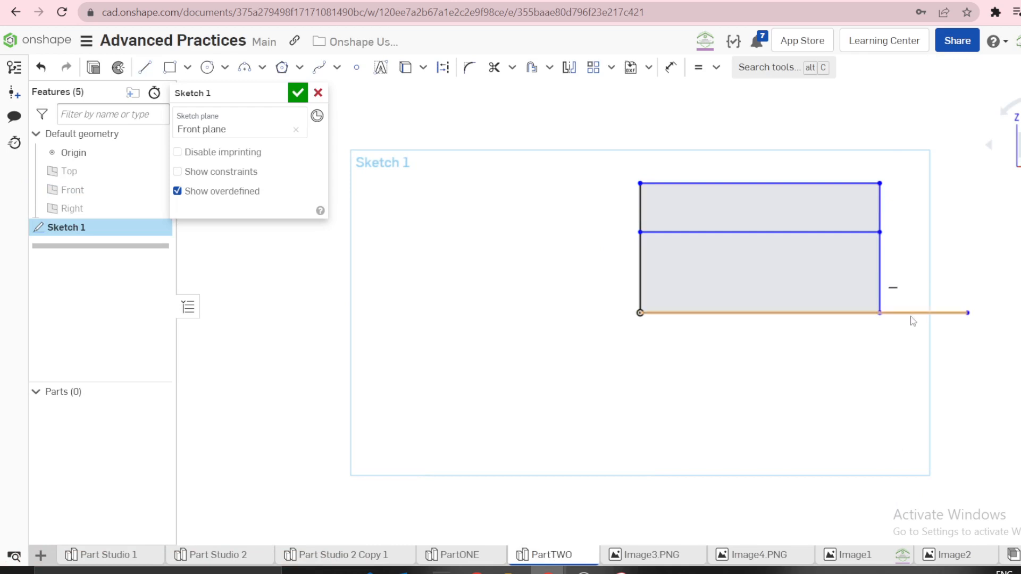
key(q)
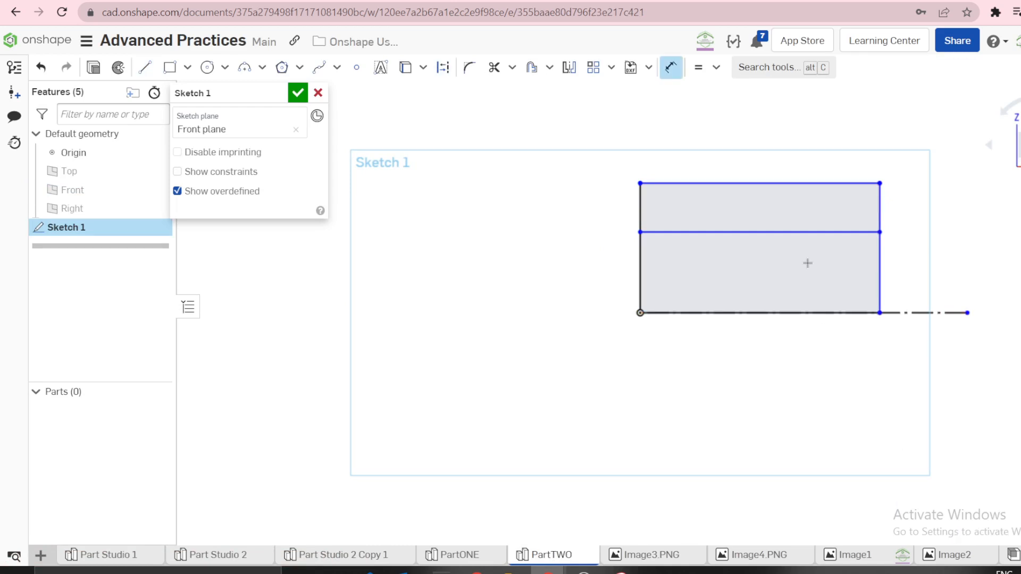
Dimension the rectangle's top edge about the construction centerline as an 80 mm diameter
click(763, 183)
click(906, 312)
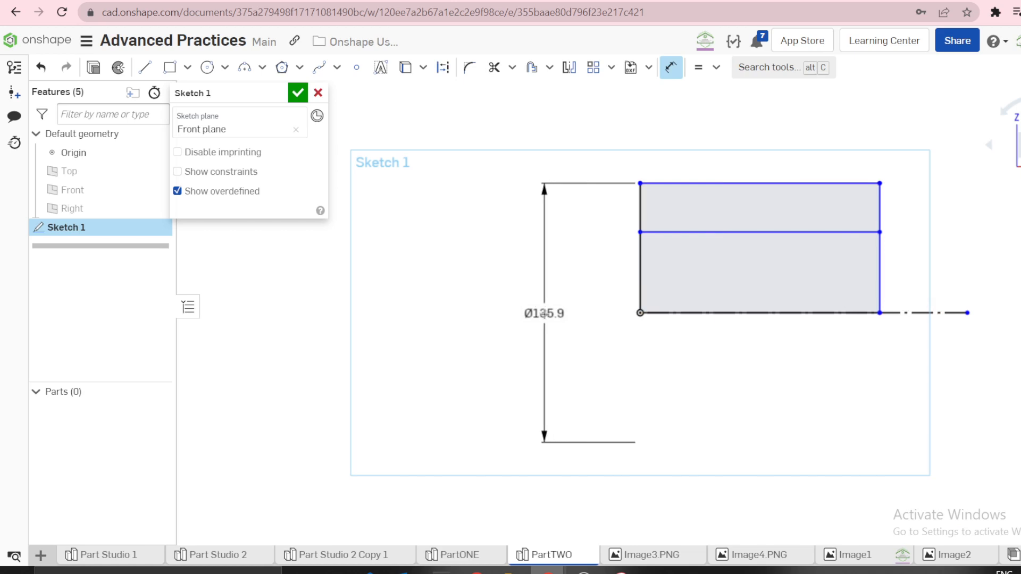
click(543, 313)
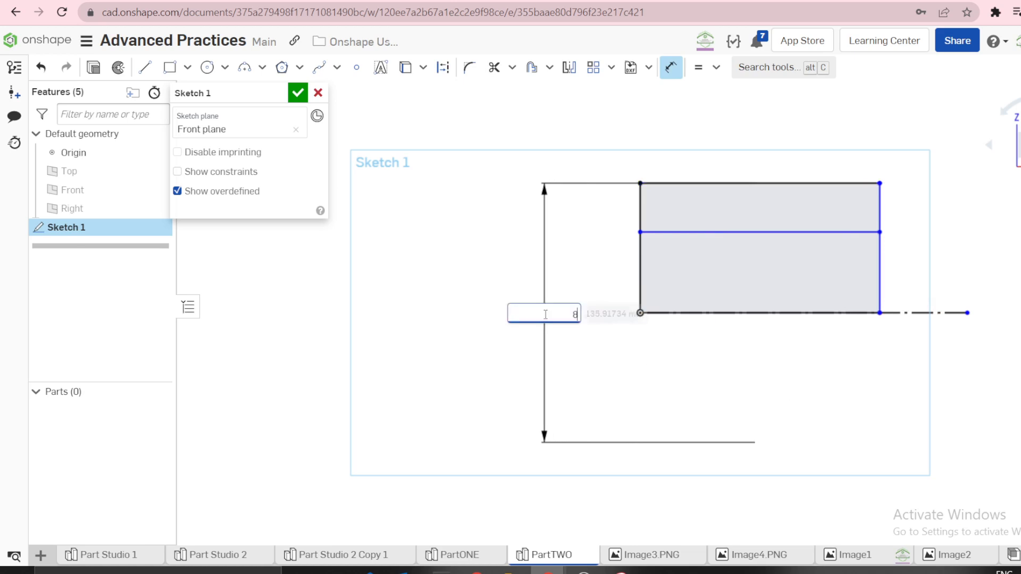
text(80)
key(Return)
Dimension the interior horizontal line about the construction centerline as a 50 mm diameter
click(675, 265)
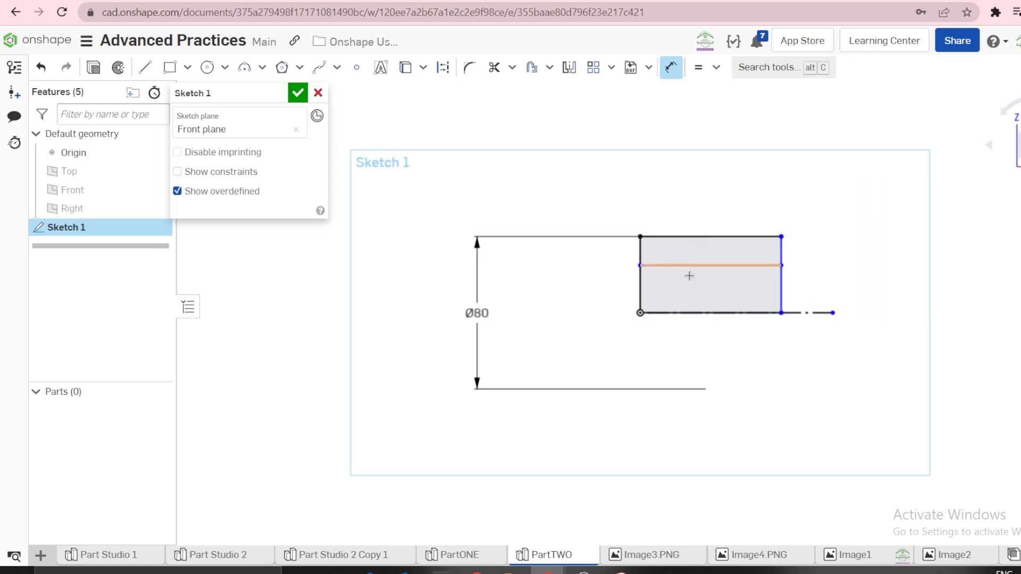
click(721, 313)
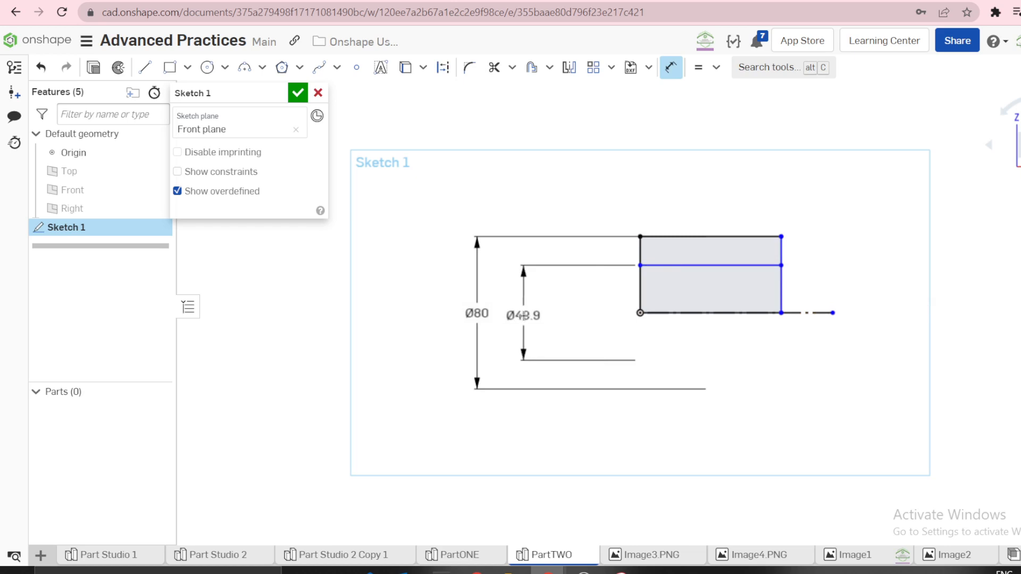
click(524, 316)
text(50)
key(Return)
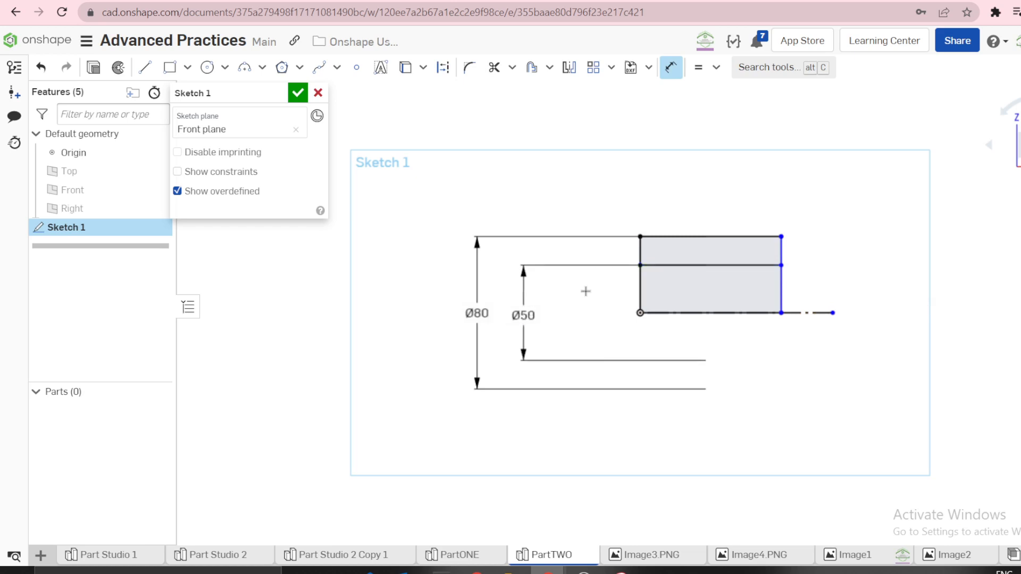
Reposition the Ø50 and Ø80 dimensions closer to the rectangle's left side
key(Escape)
drag(522, 315, 583, 313)
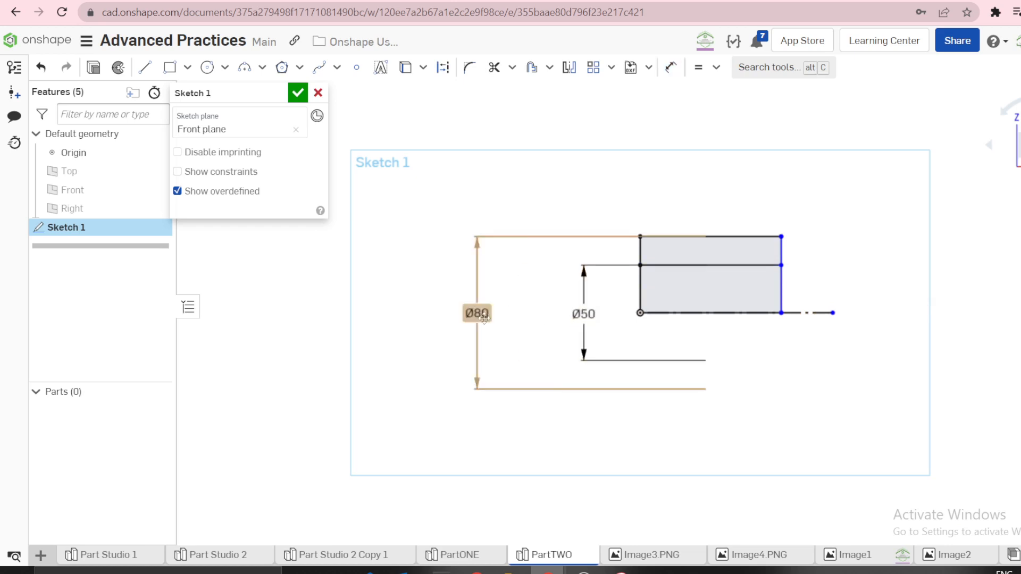
drag(477, 314, 552, 313)
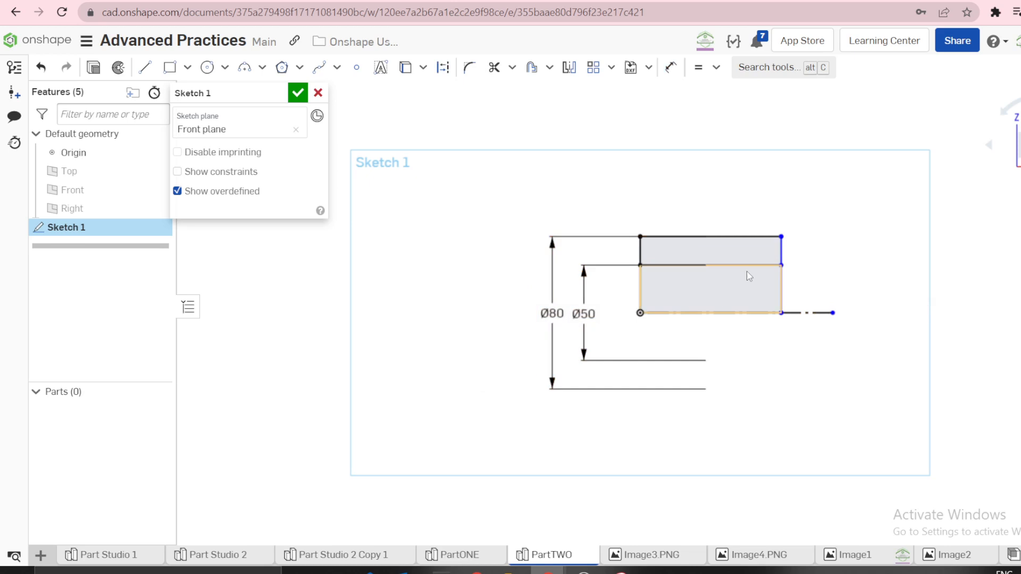
Dimension the rectangle's top edge to a length of 80 mm
key(d)
click(709, 312)
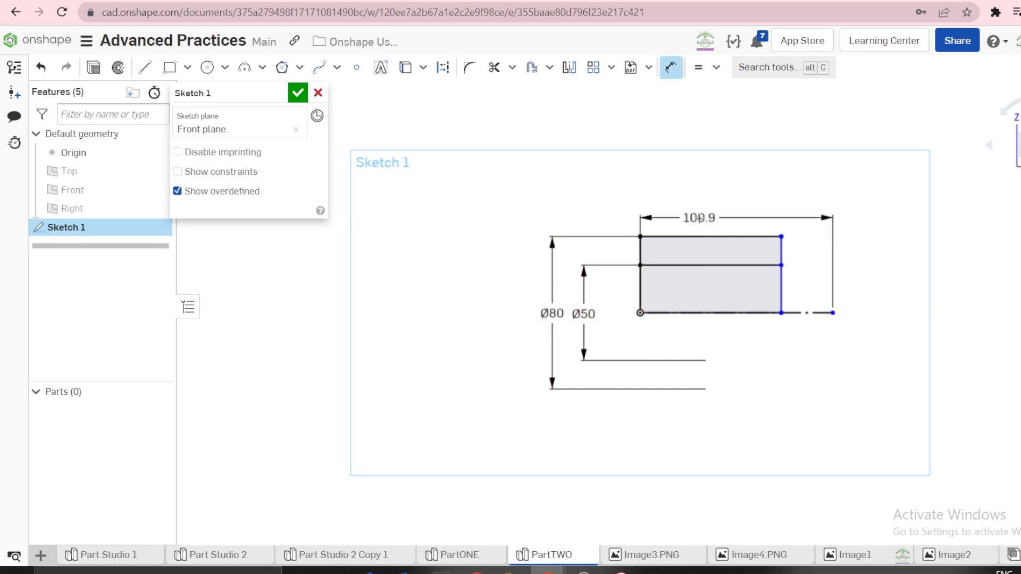
key(Escape)
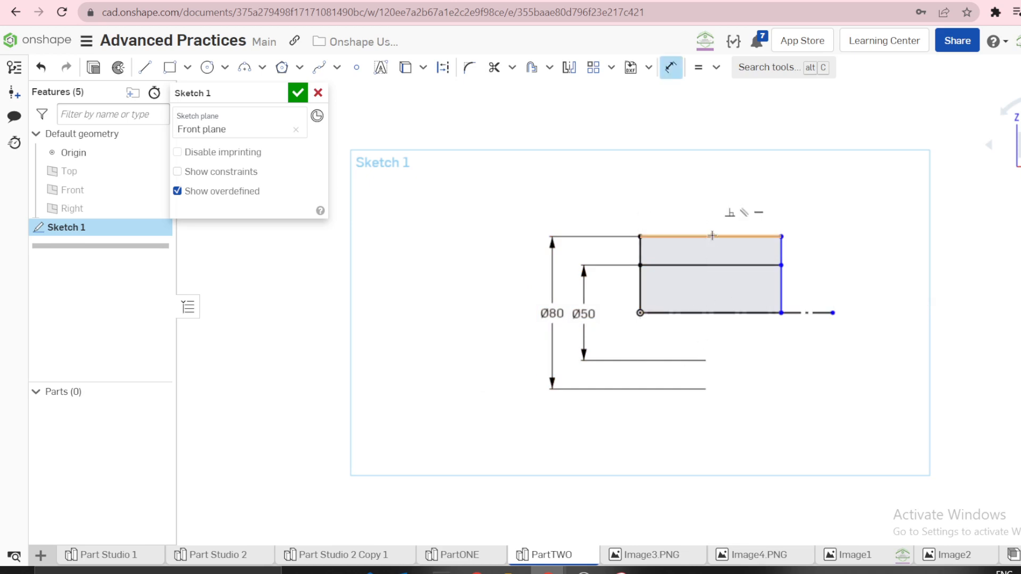
click(712, 236)
click(715, 201)
text(80)
key(Return)
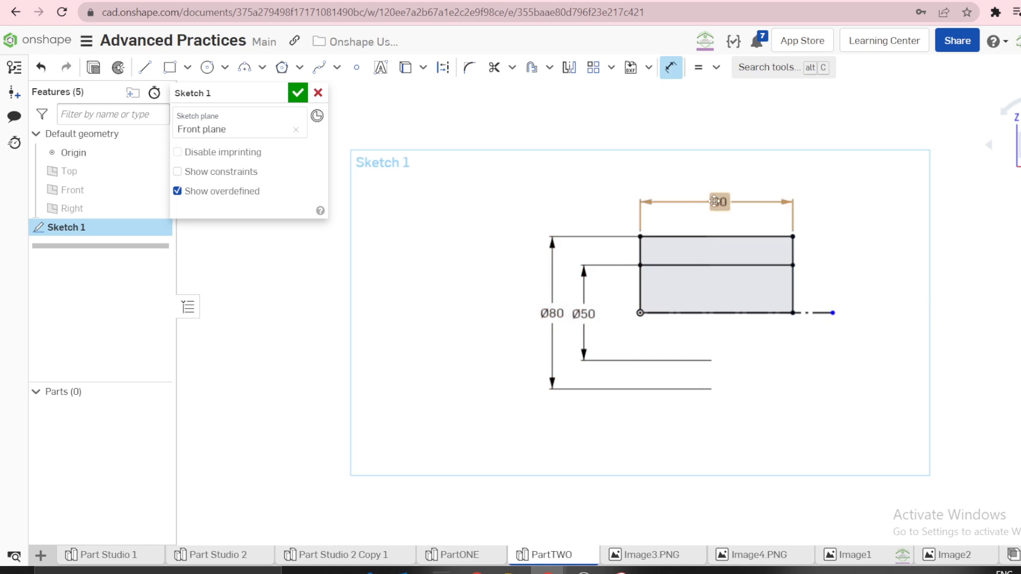
Draw two concentric circles centered about 32 mm right of and 80 mm above the rectangle's lower-right corner
scroll(753, 228, up, 3)
scroll(835, 231, down, 3)
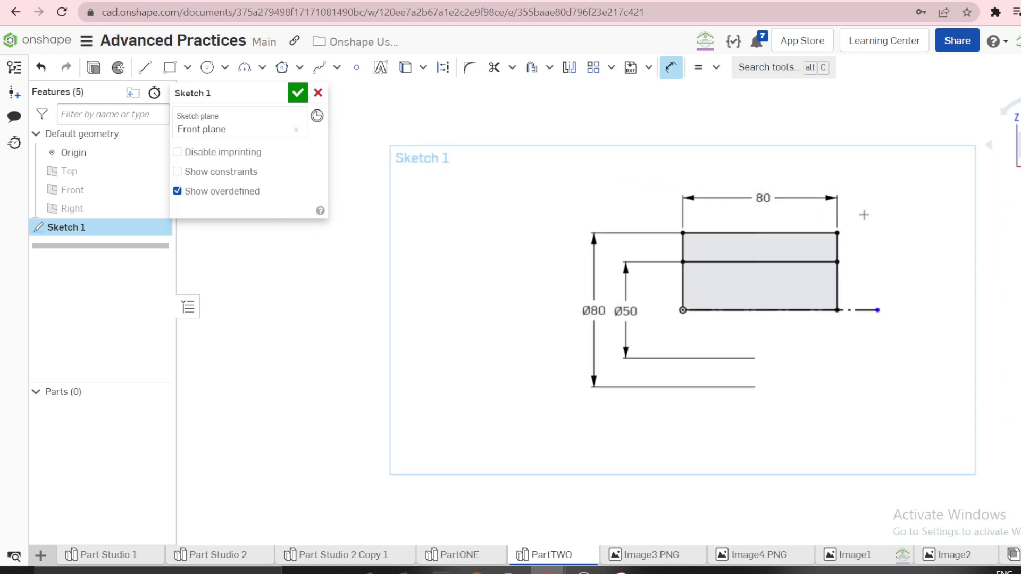
scroll(936, 117, up, 3)
key(c)
click(878, 176)
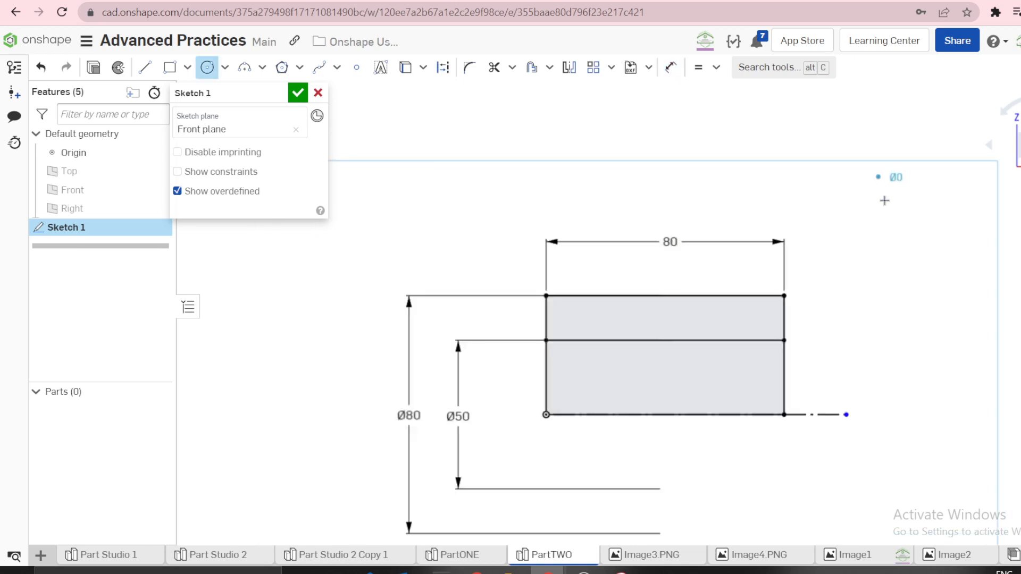
click(909, 239)
click(878, 177)
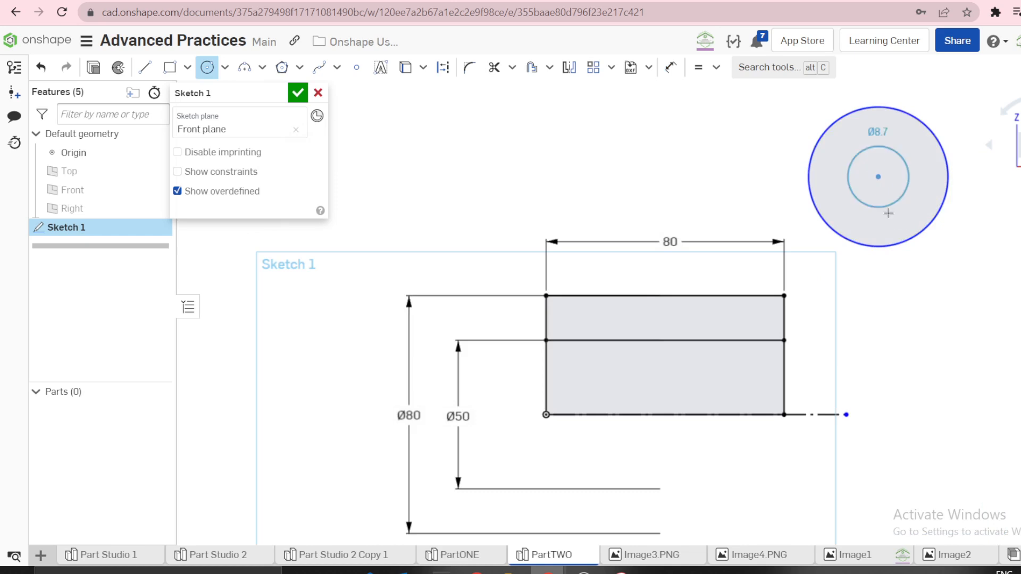
click(859, 213)
Set the horizontal distance from the rectangle's lower-right corner to the circles' center to 40 mm, as in the Image3.PNG drawing
key(d)
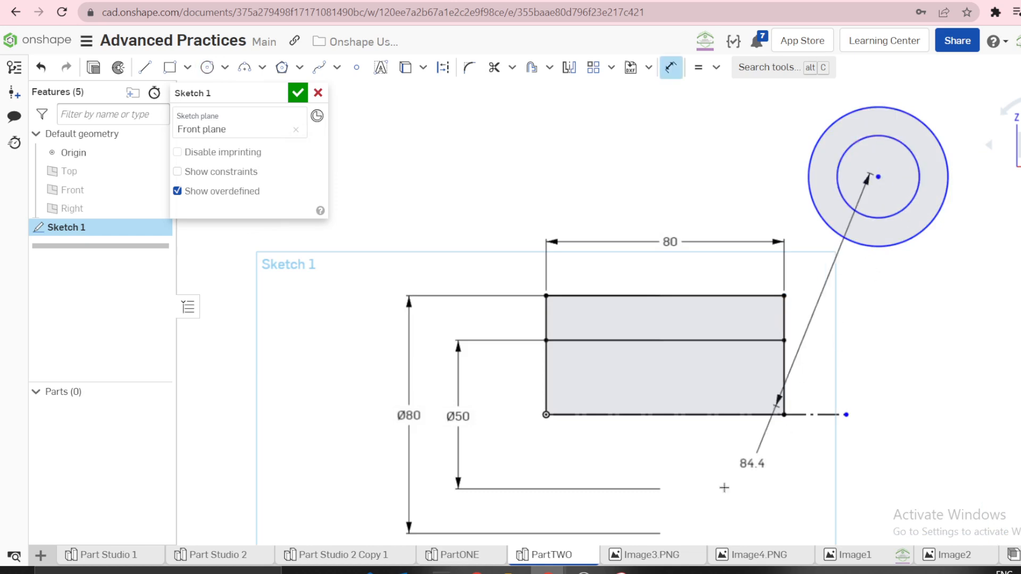
click(663, 556)
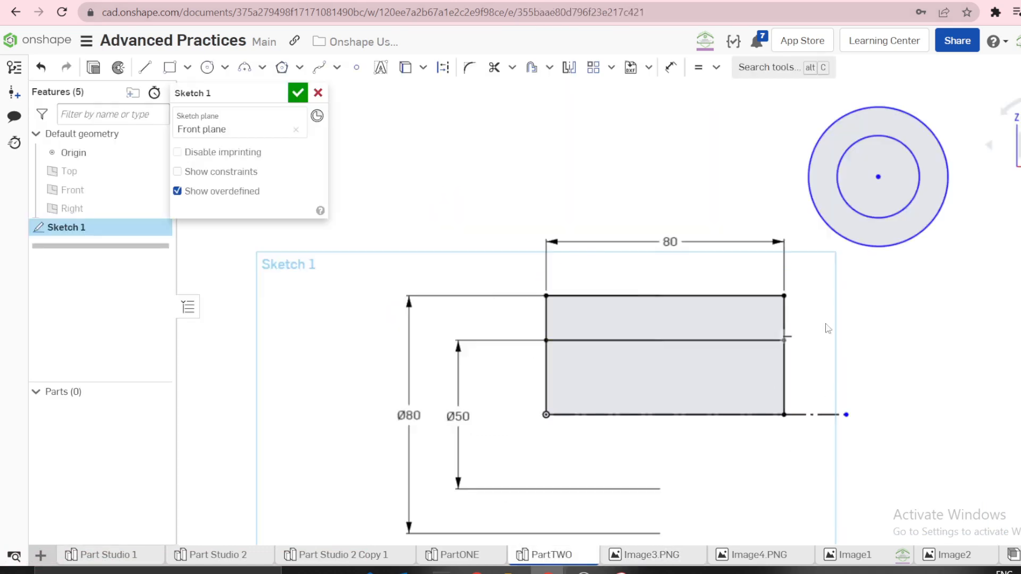
key(u)
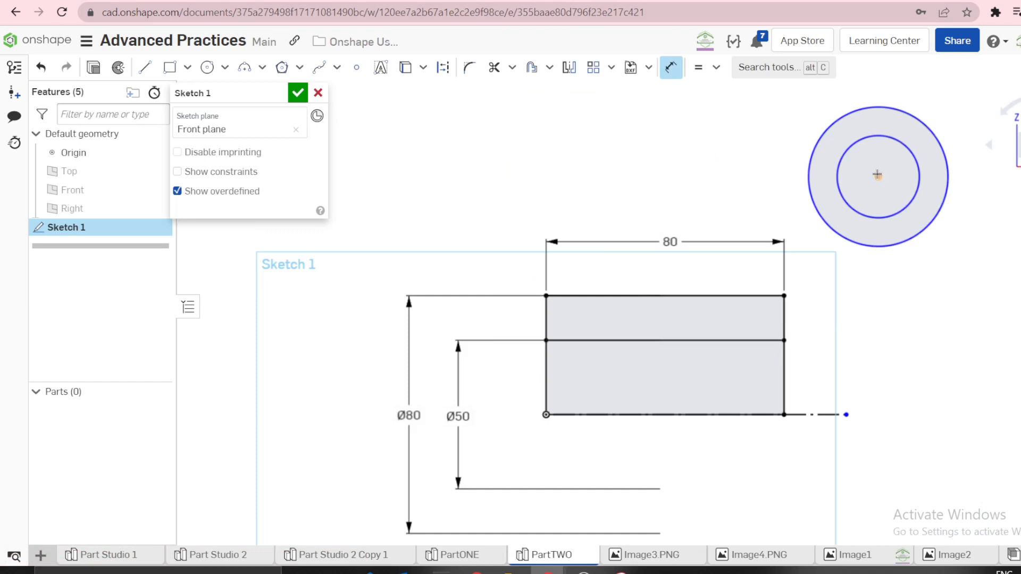
click(878, 176)
click(783, 414)
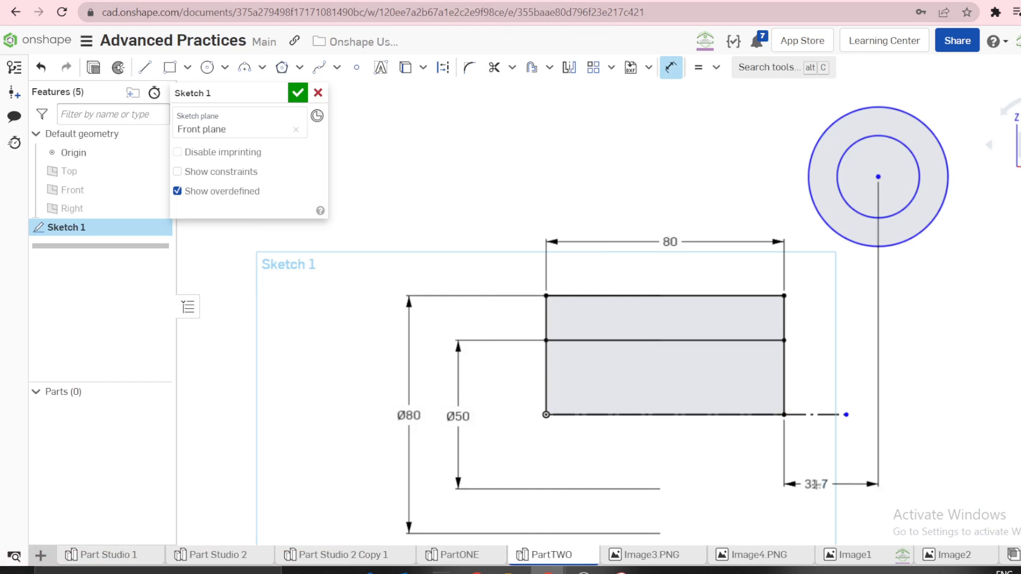
click(815, 485)
text(40)
key(Return)
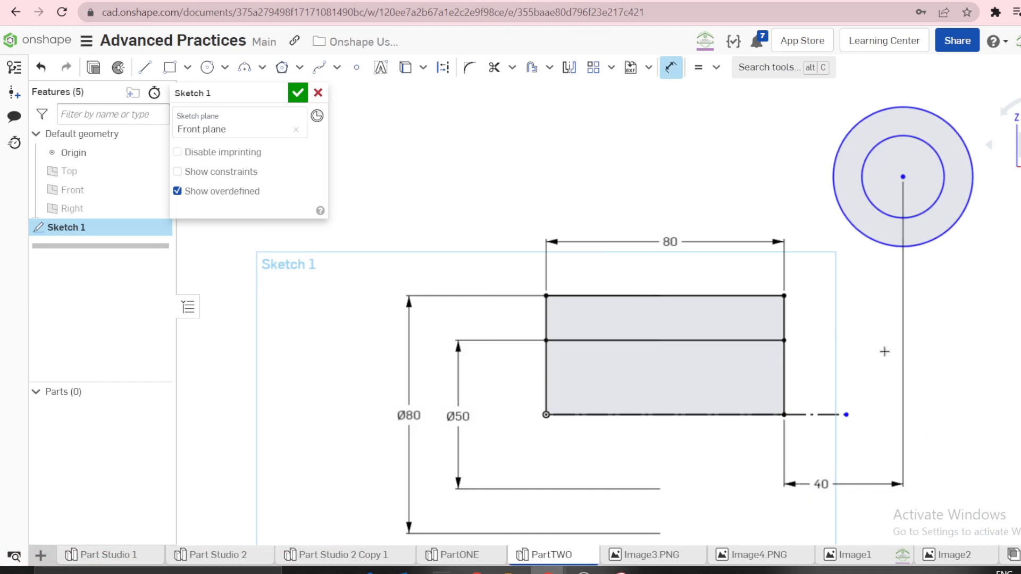
Set the vertical distance from the rectangle's lower-right corner to the circles' center to 100 mm
click(785, 414)
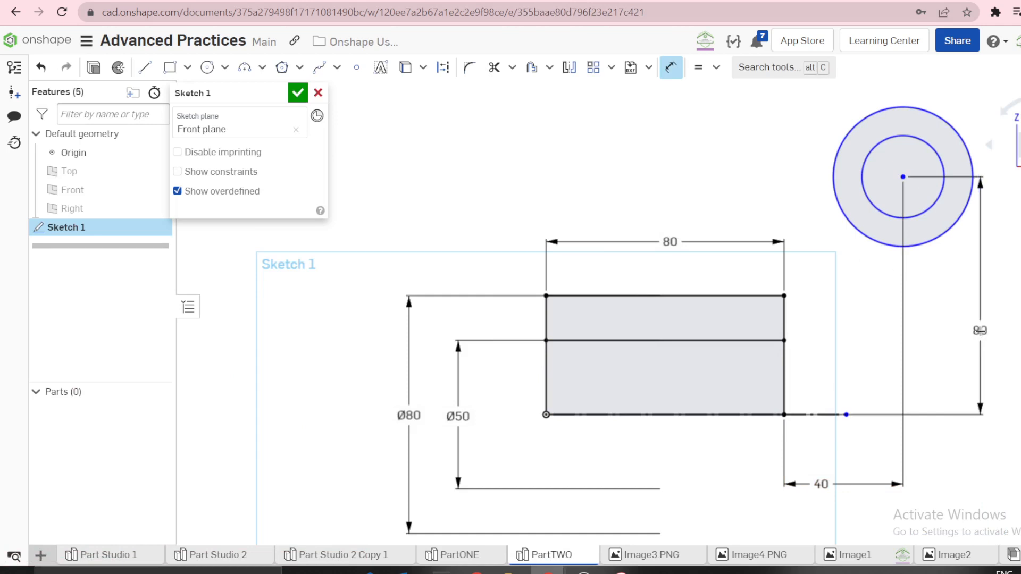
click(979, 331)
text(100)
key(Return)
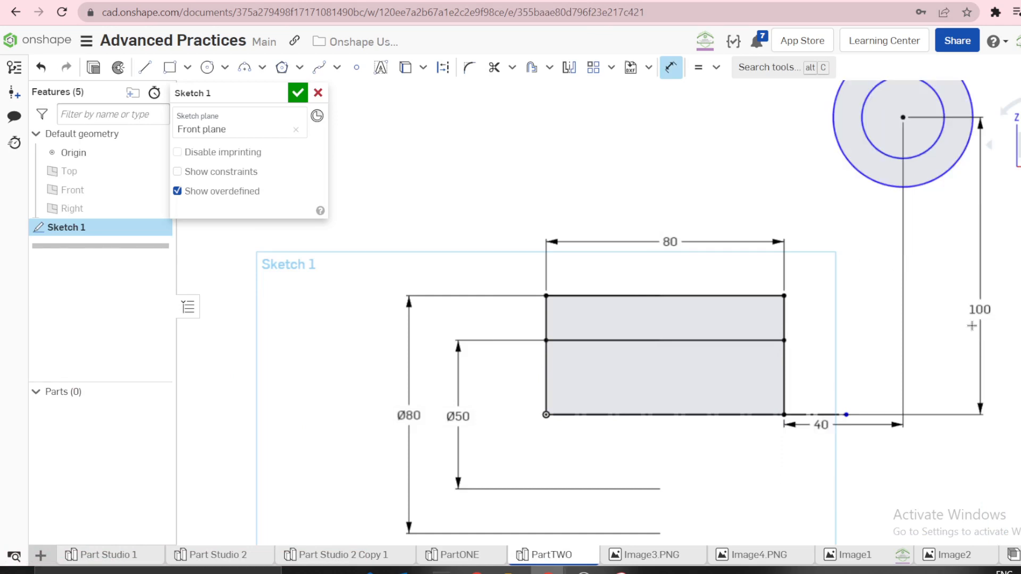
Set the inner circle's diameter to 30 mm and the outer circle's diameter to 50 mm
key(f)
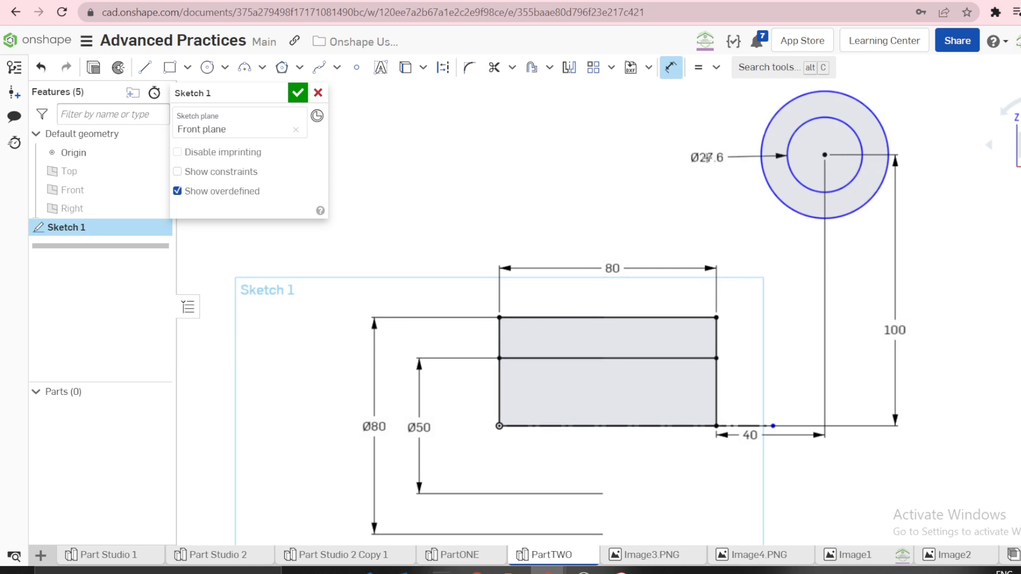
click(707, 157)
text(30)
key(Return)
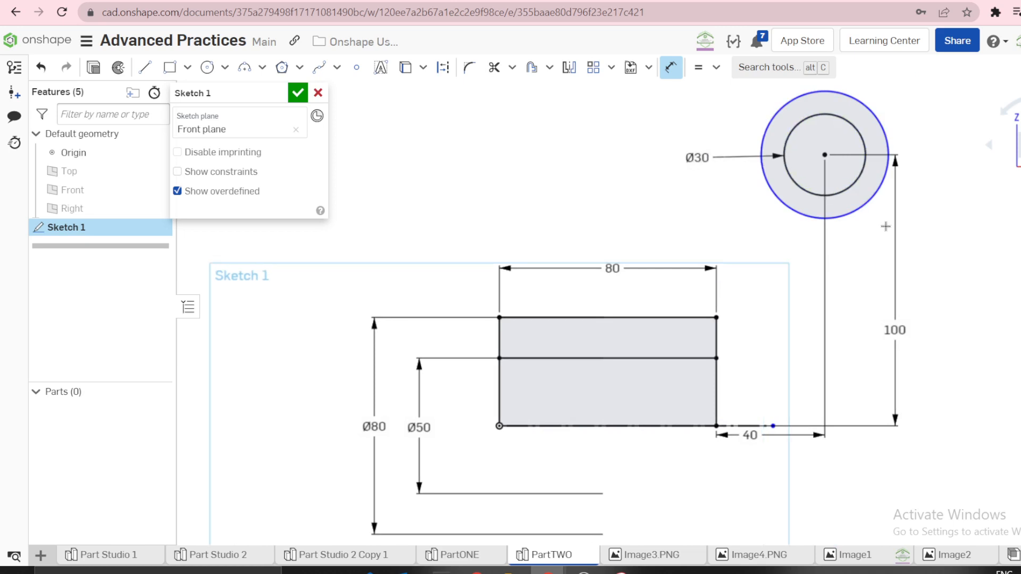
click(871, 208)
click(728, 123)
text(50)
key(Return)
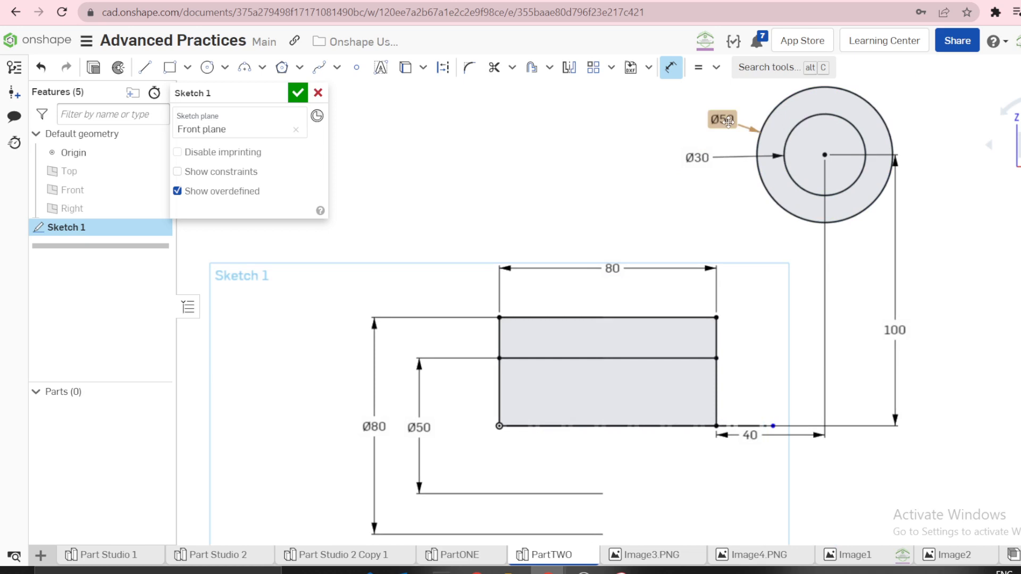
Draw a three-point arc from the rectangle's upper-right corner to the outer circle and make it tangent to that circle
key(a)
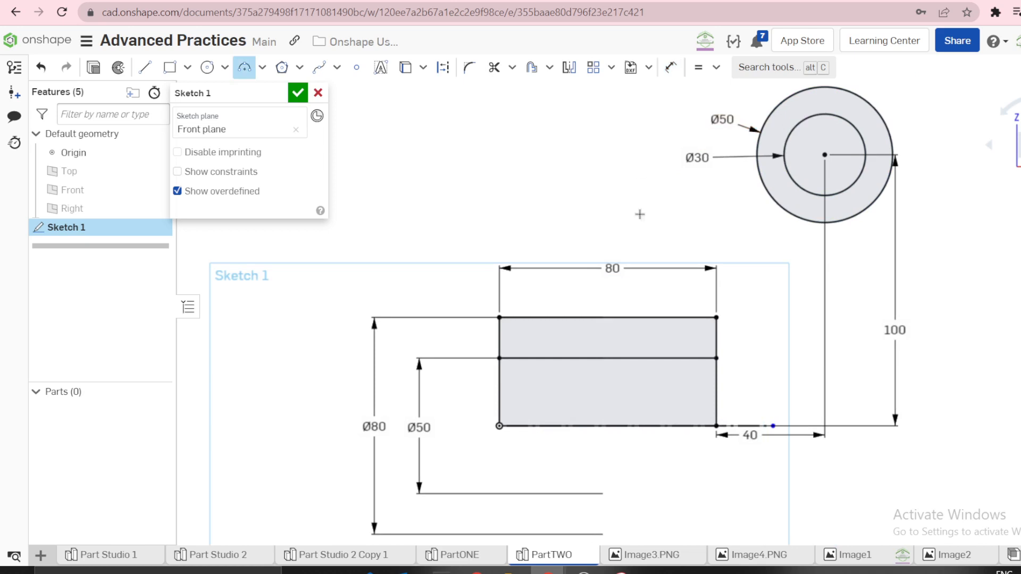
click(717, 317)
click(794, 215)
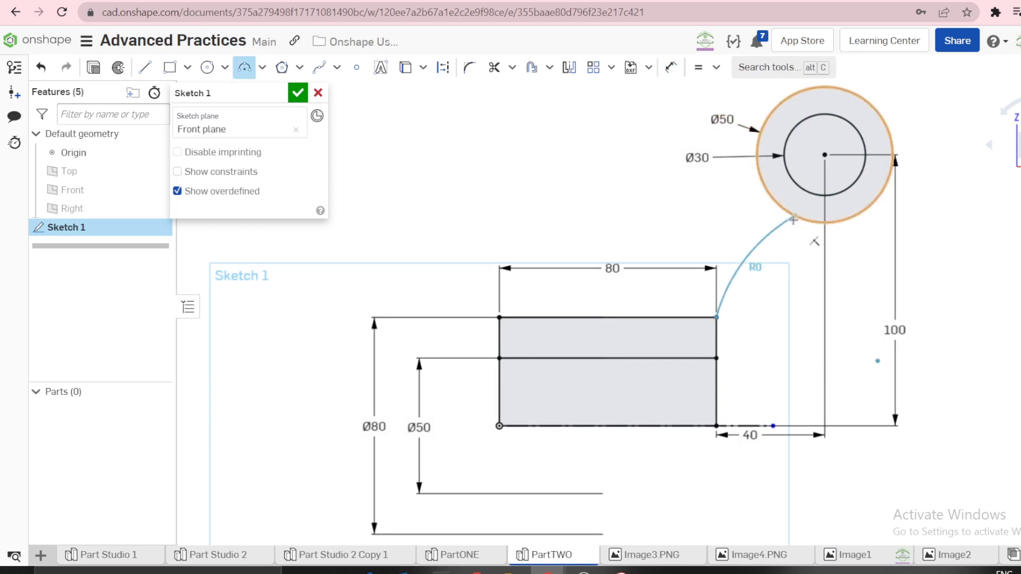
click(739, 252)
key(Escape)
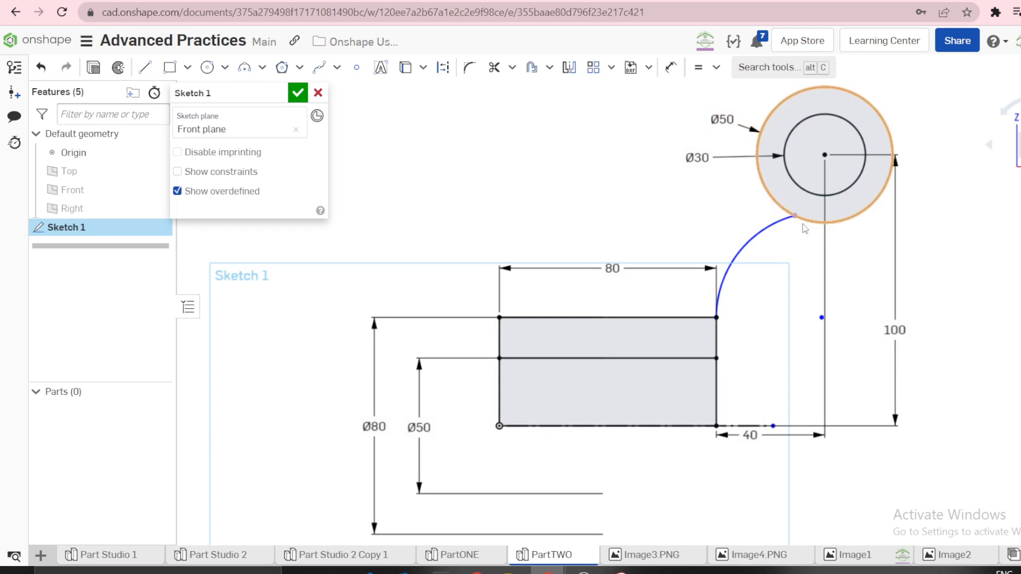
click(795, 223)
click(793, 220)
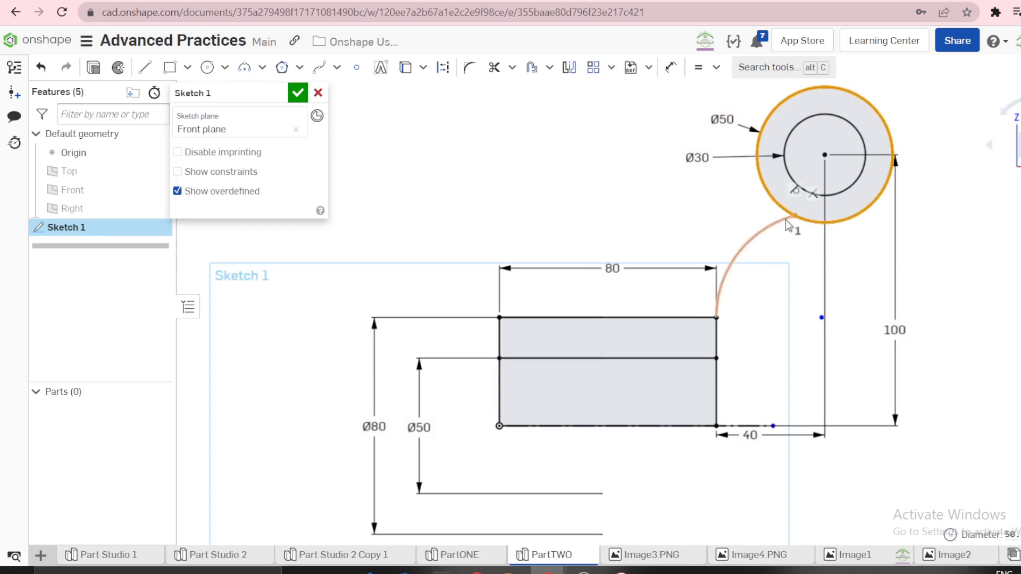
key(t)
Draw a three-point arc of about 78 mm radius rising from the rectangle's upper-left corner and make it tangent to the rectangle's left edge
key(a)
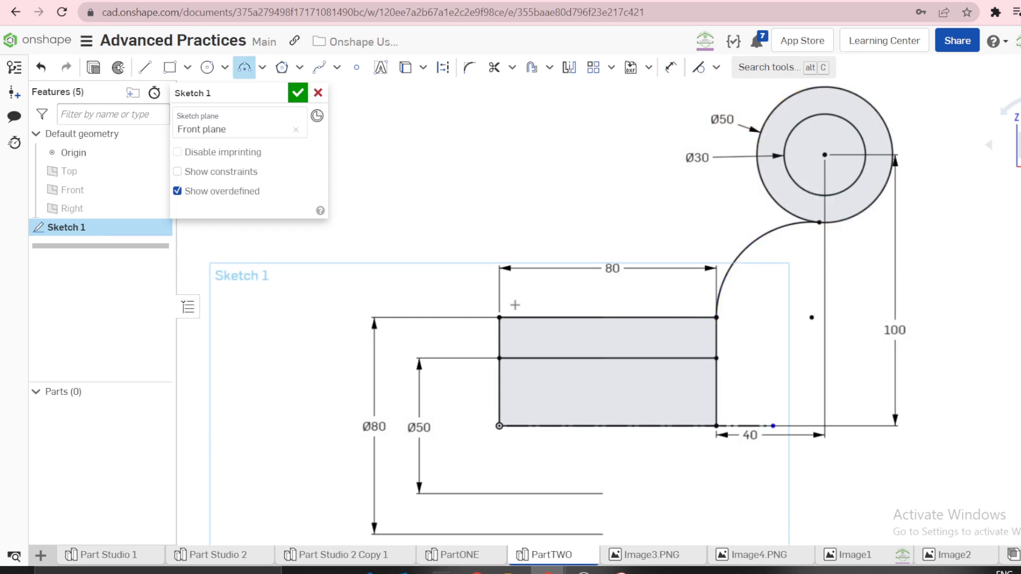
click(500, 318)
click(583, 218)
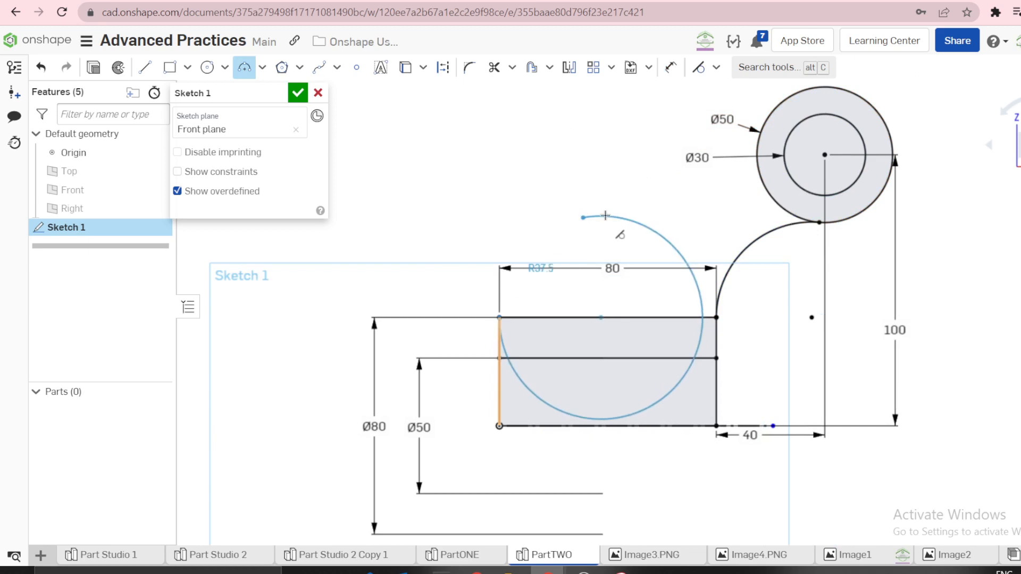
click(566, 232)
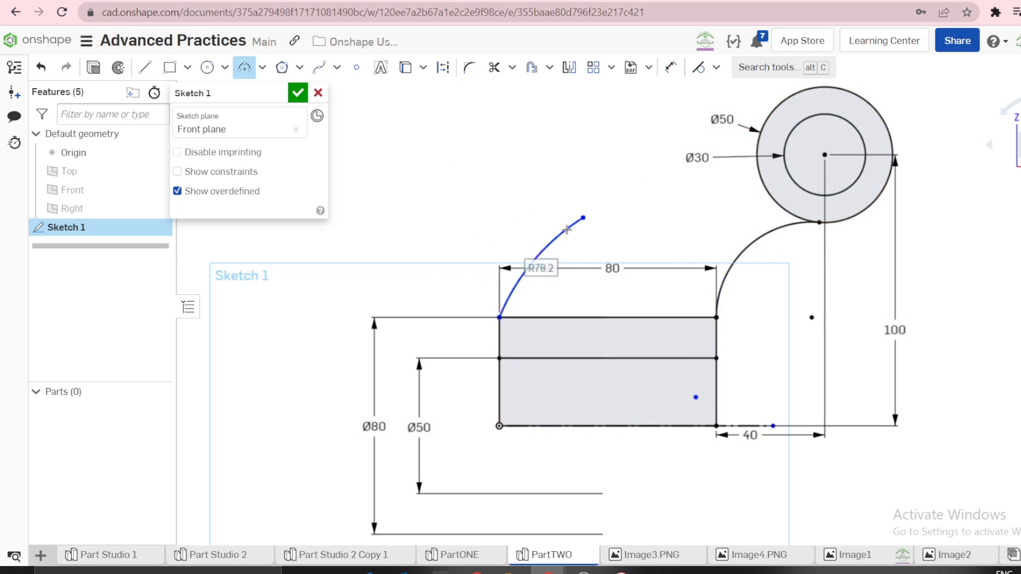
key(Escape)
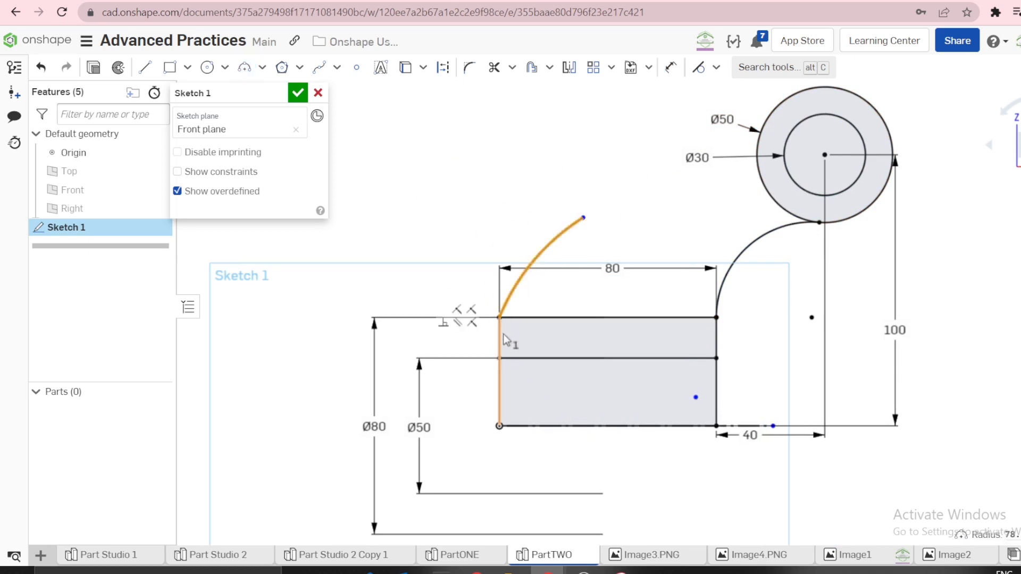
key(t)
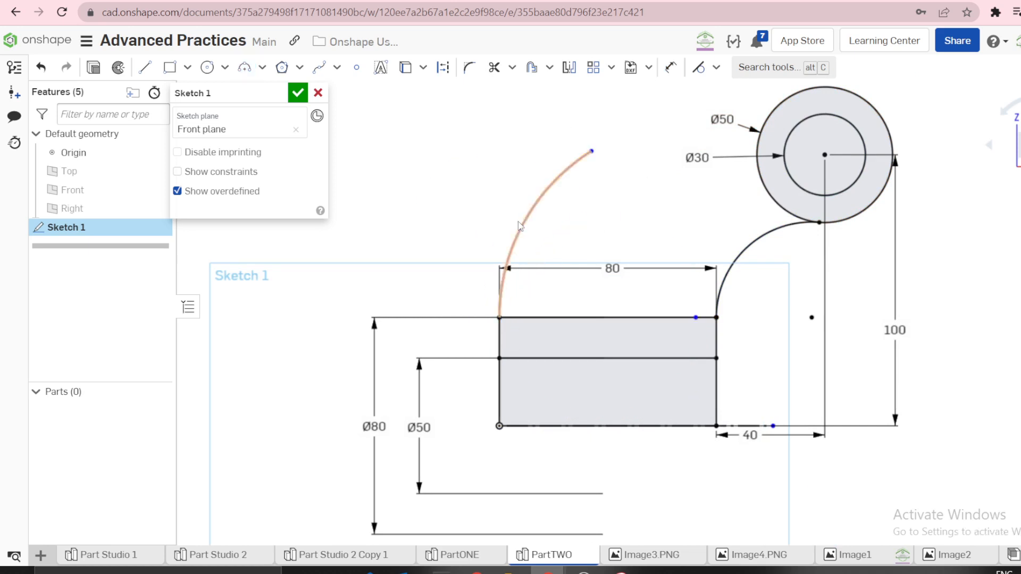
Dimension the arc at the rectangle's upper-left corner to a 50 mm radius
key(d)
click(531, 209)
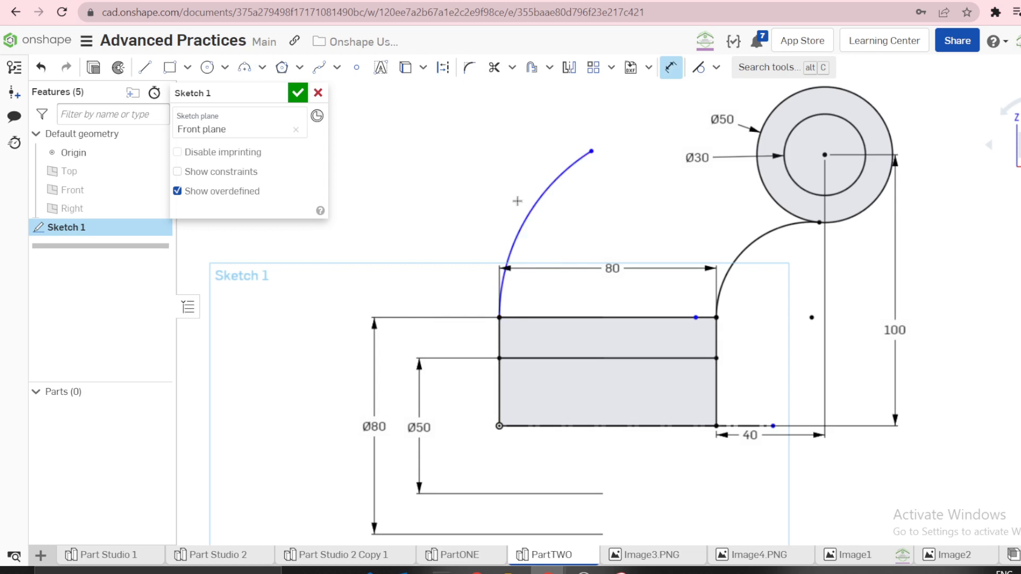
click(482, 173)
text(50)
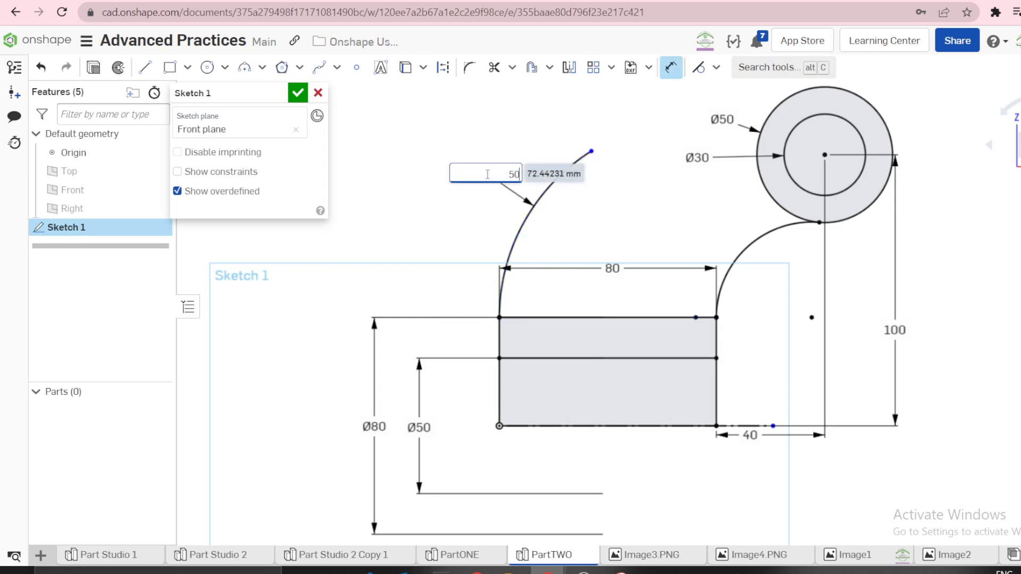
key(Return)
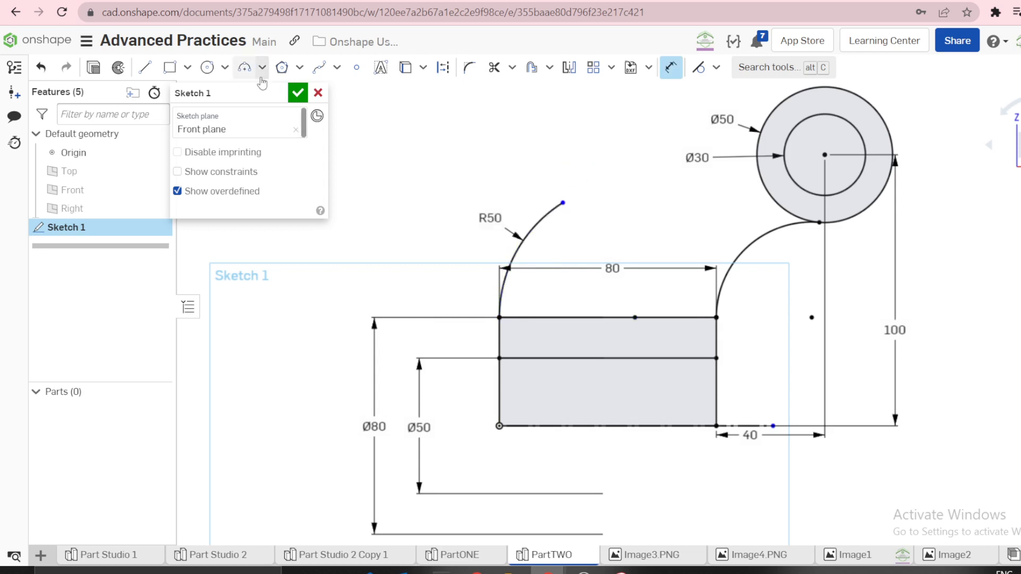
Draw a tangent arc of about 289 mm radius from the R50 arc's free end to the outer circle and make it tangent to that circle
click(263, 67)
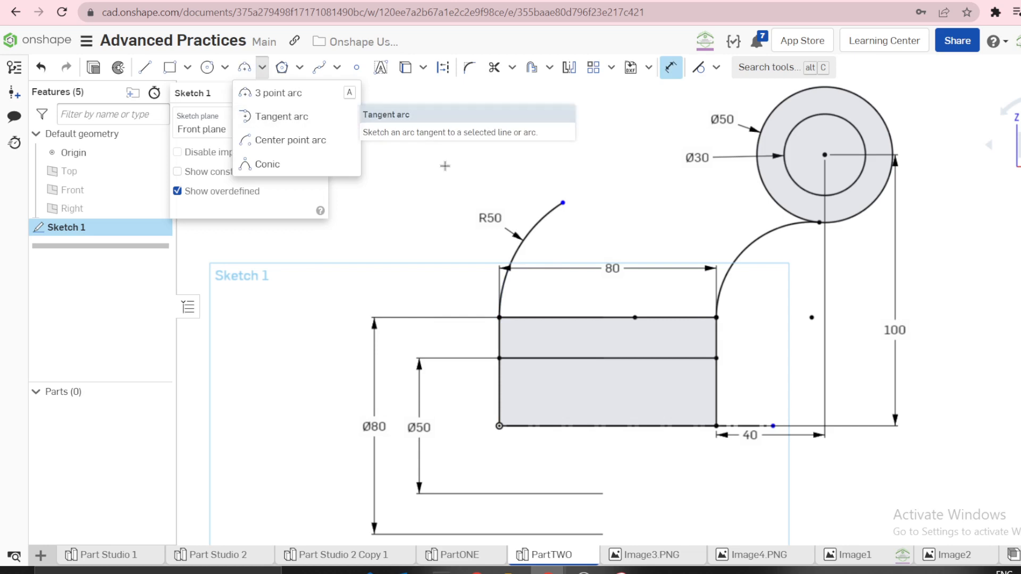
click(282, 116)
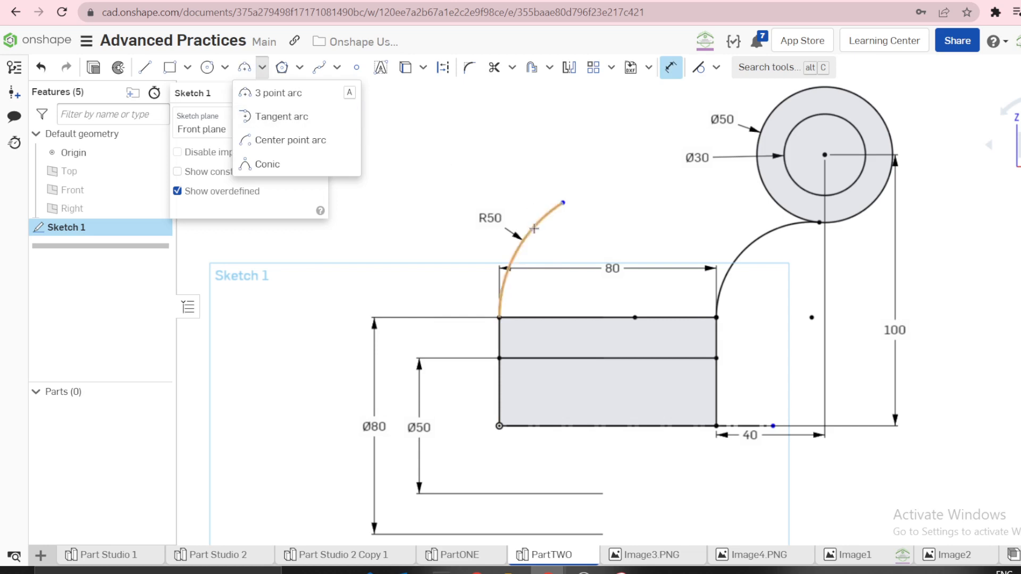
click(262, 67)
click(282, 126)
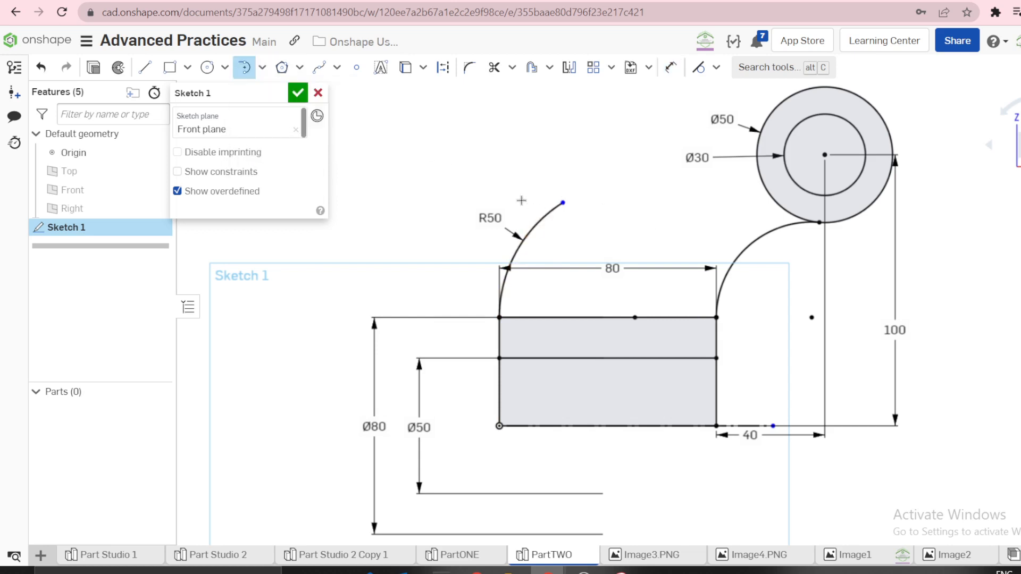
click(563, 203)
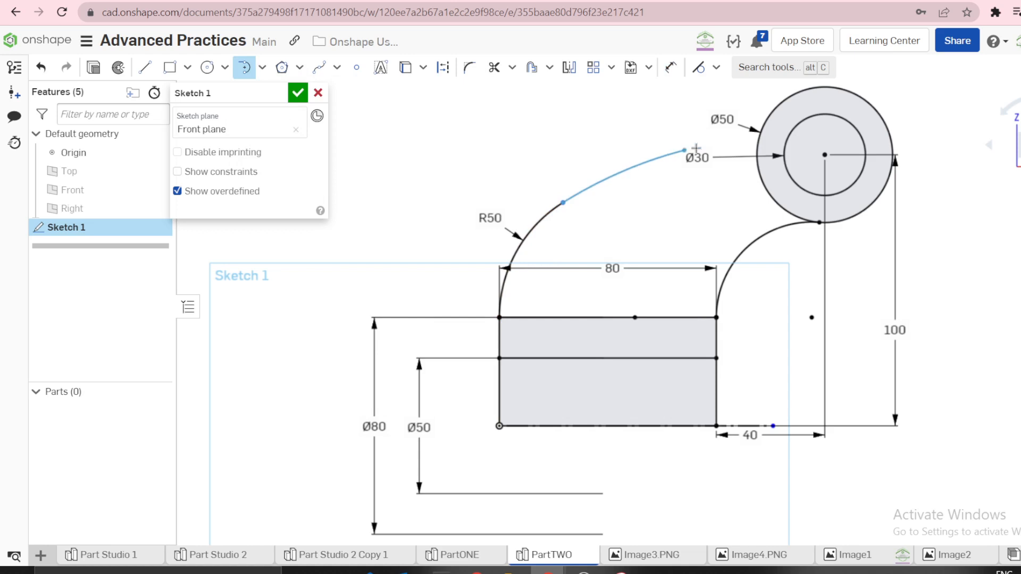
click(773, 110)
click(776, 106)
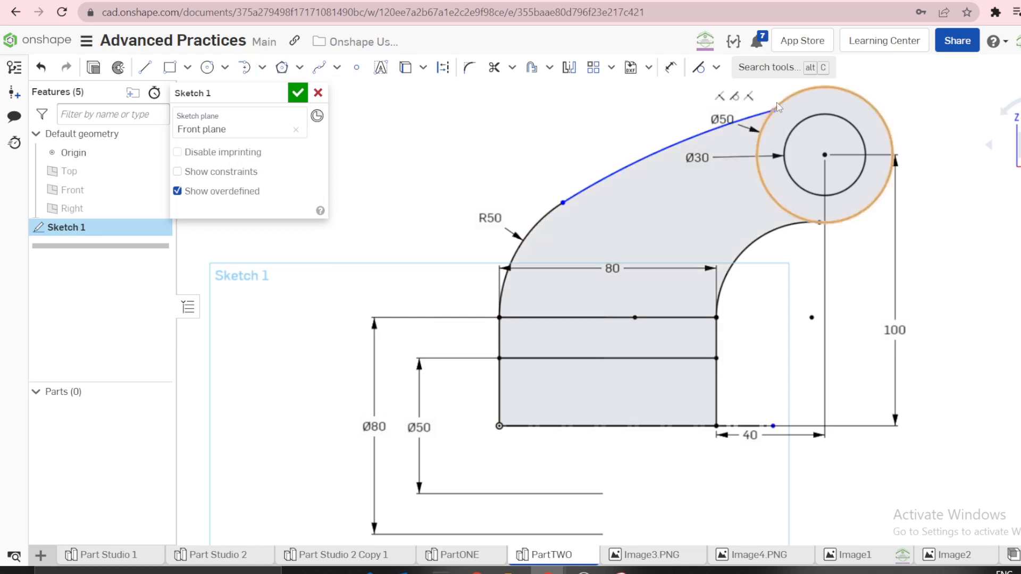
click(766, 113)
key(t)
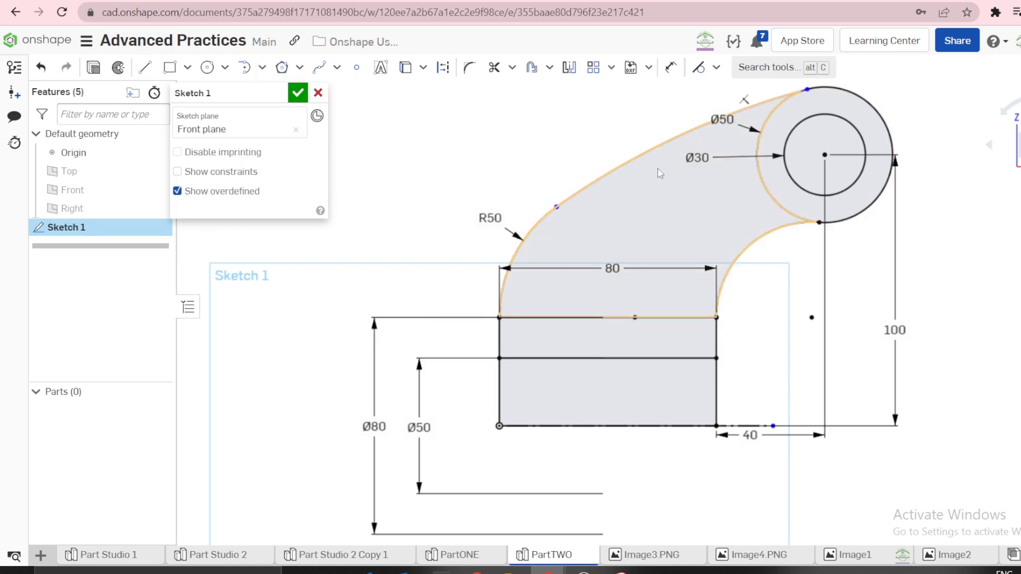
Dimension the long upper arc between the R50 arc and the outer circle to a 200 mm radius
key(d)
click(611, 169)
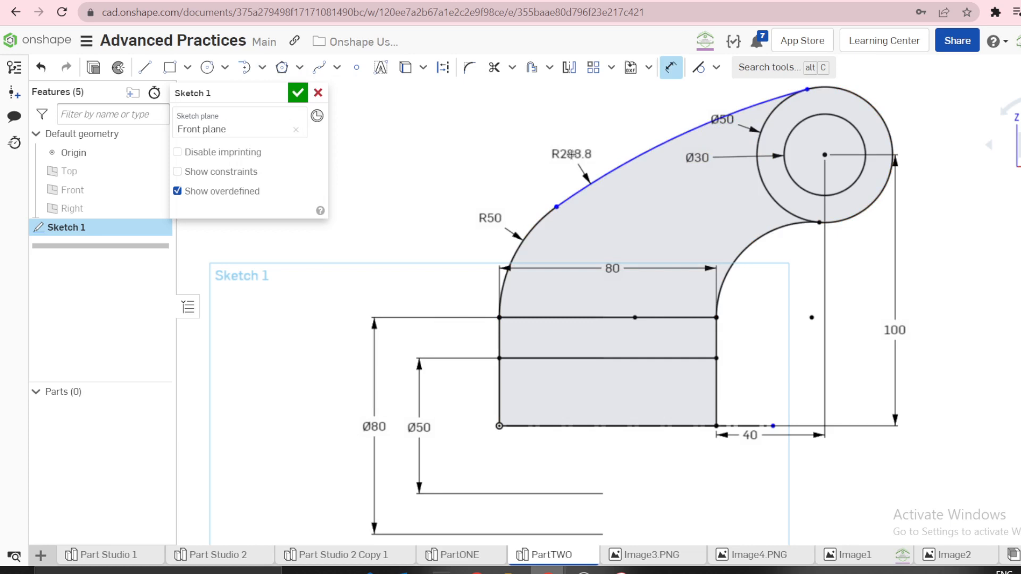
click(571, 154)
text(200)
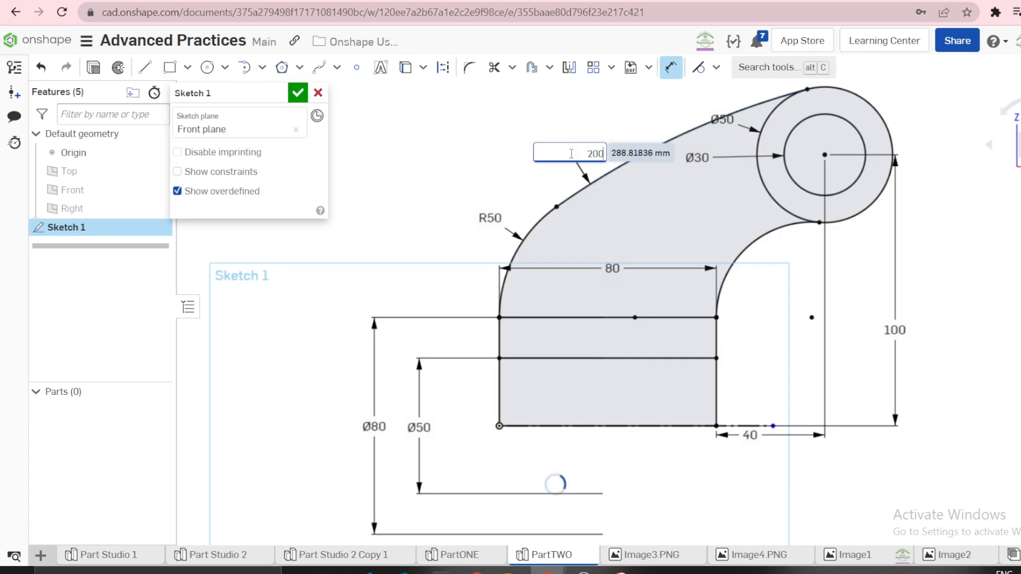
key(Return)
scroll(590, 170, down, 2)
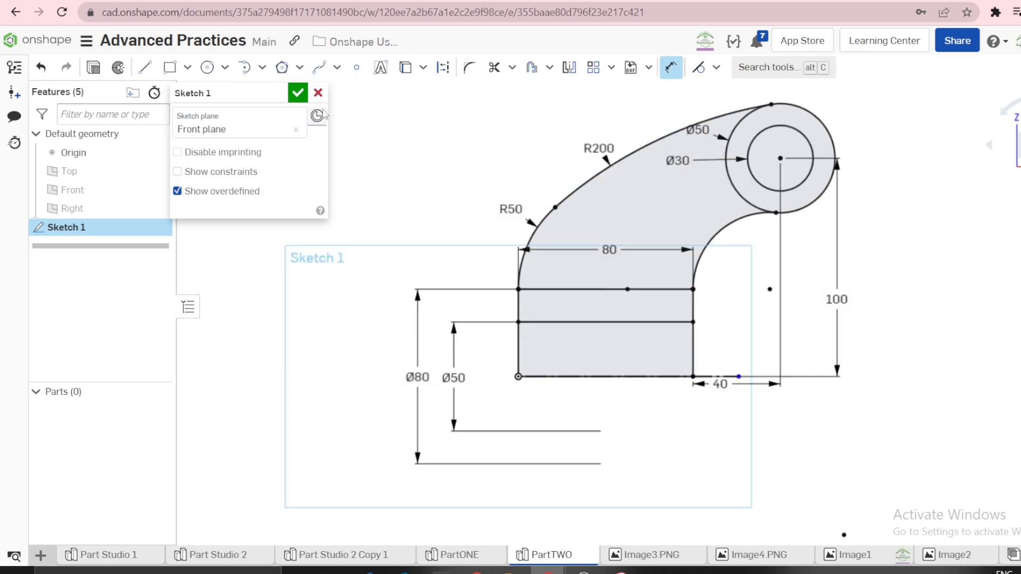
Finish the sketch and rename it Master Sketch
click(298, 93)
right_click(109, 228)
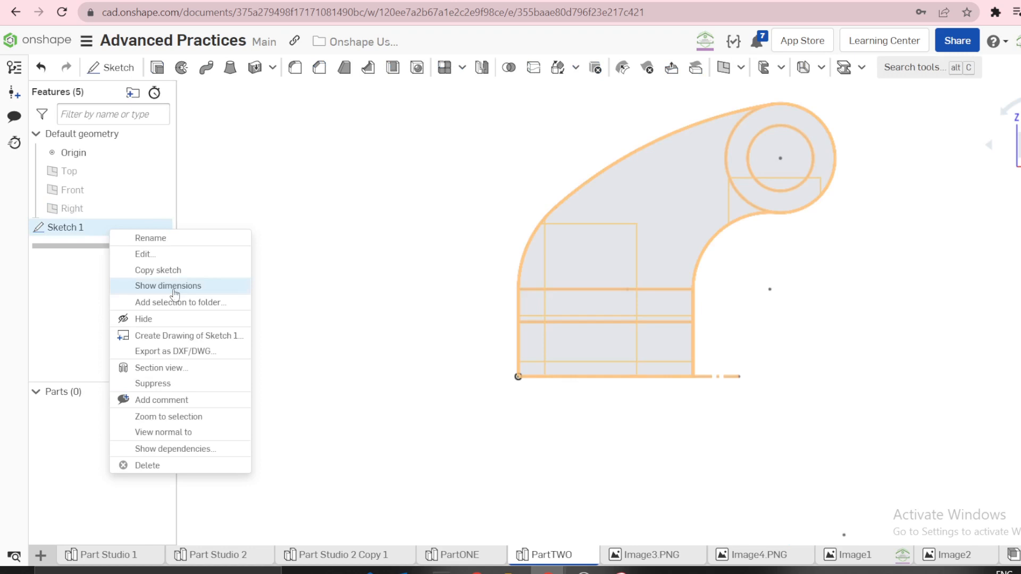
click(144, 239)
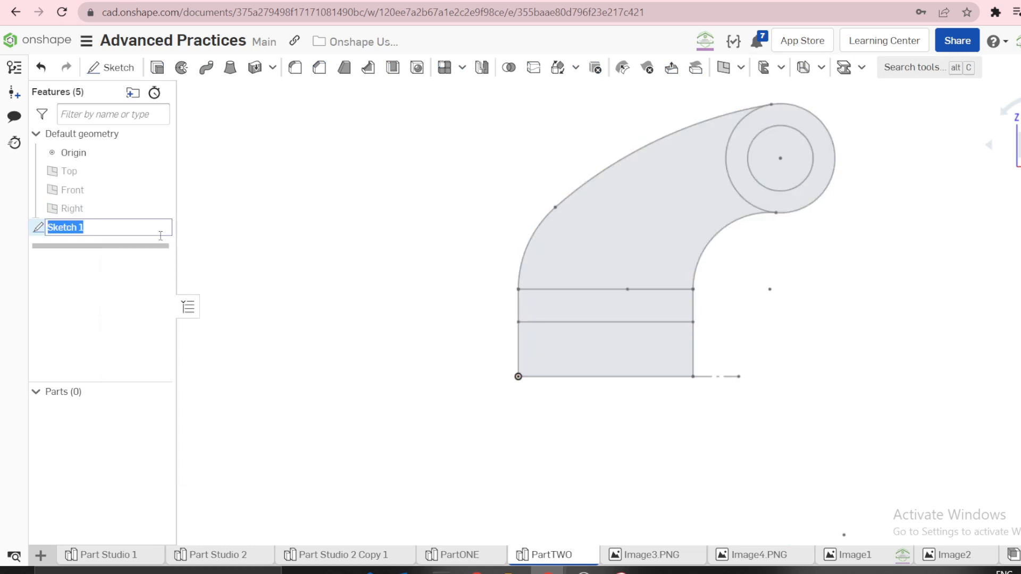
text(Master)
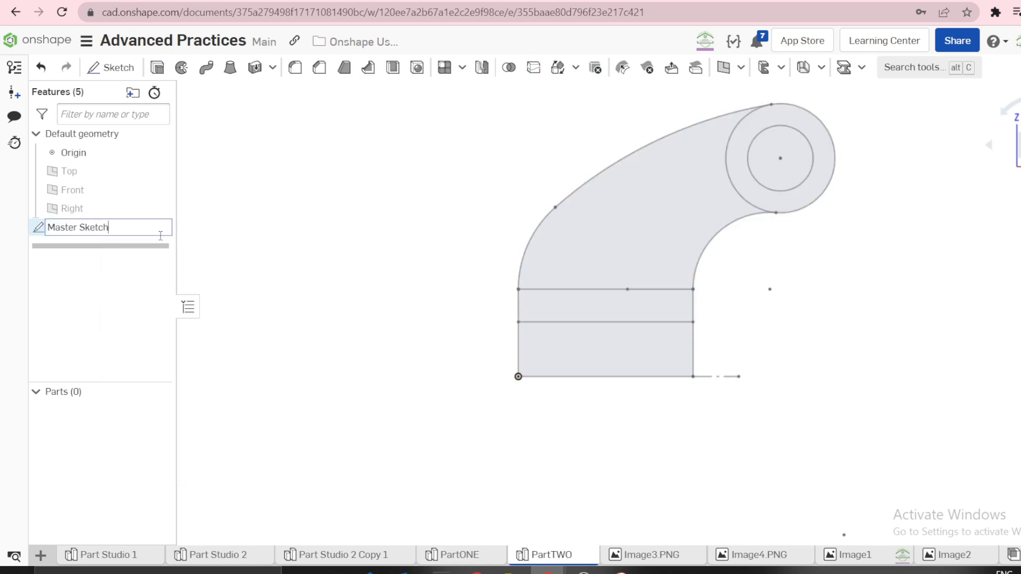
key(Return)
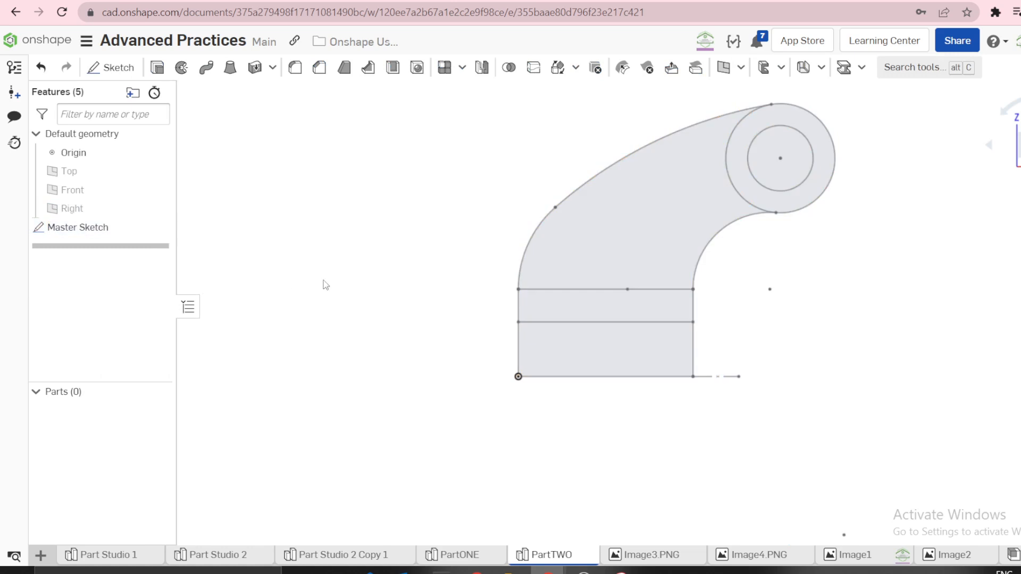
Revolve the narrow band between the rectangle's two upper lines a full turn about the centerline as a new solid, following the Image3.PNG drawing
scroll(327, 286, down, 3)
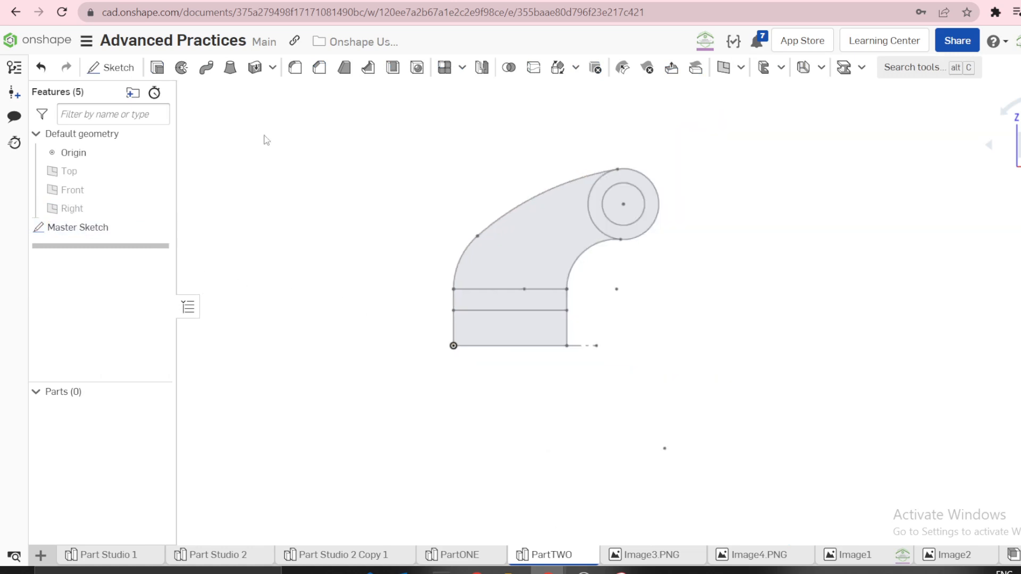
click(651, 555)
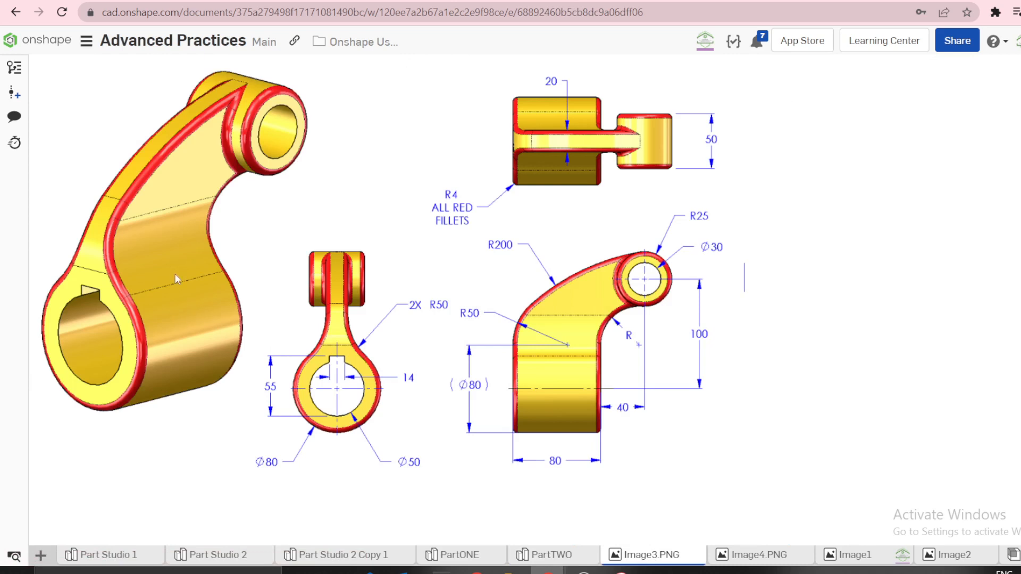
click(537, 556)
scroll(243, 280, up, 3)
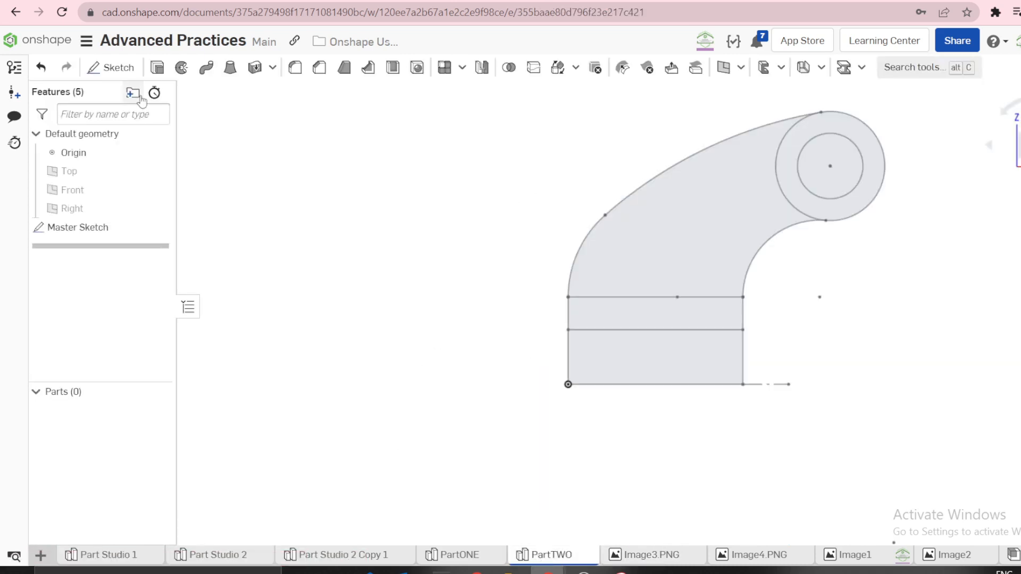
click(180, 68)
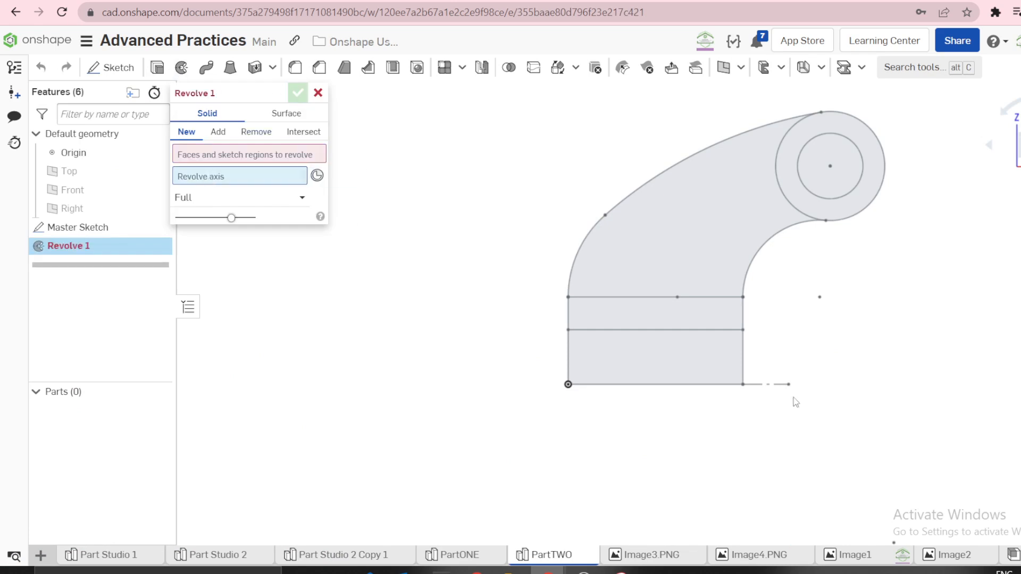
click(765, 383)
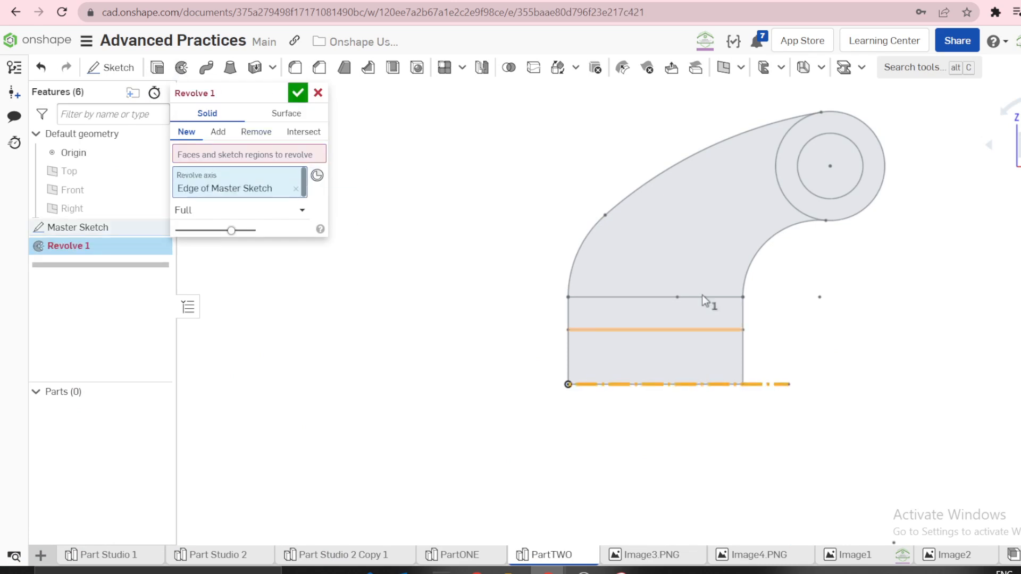
scroll(702, 294, down, 2)
click(250, 158)
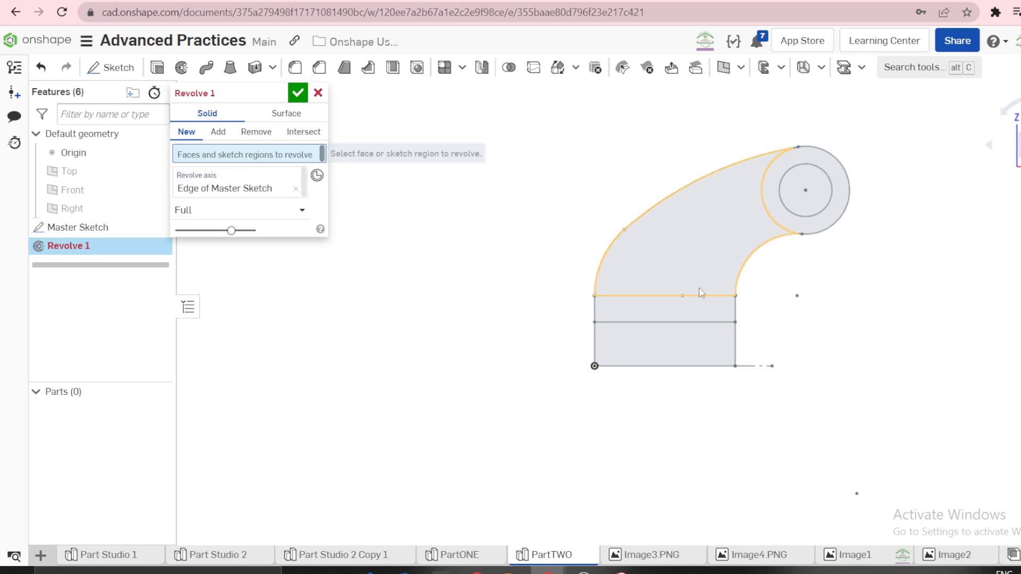
click(684, 315)
scroll(680, 314, down, 2)
right_drag(677, 313, 710, 337)
click(298, 93)
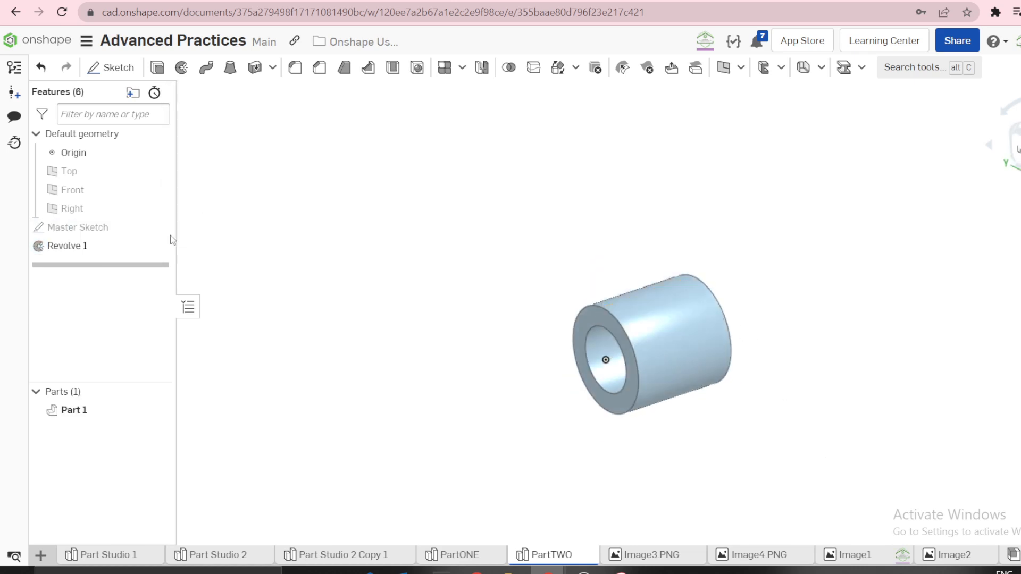
Extrude the ring between the two upper circles of Master Sketch symmetrically to a 50 mm depth as a new solid
scroll(492, 216, down, 2)
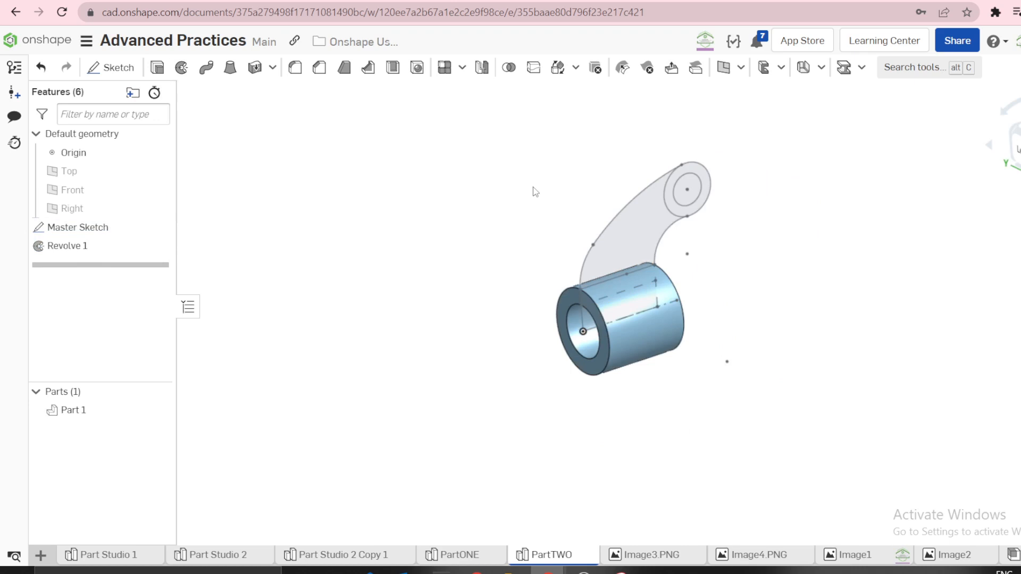
scroll(532, 188, up, 3)
right_drag(533, 187, 544, 182)
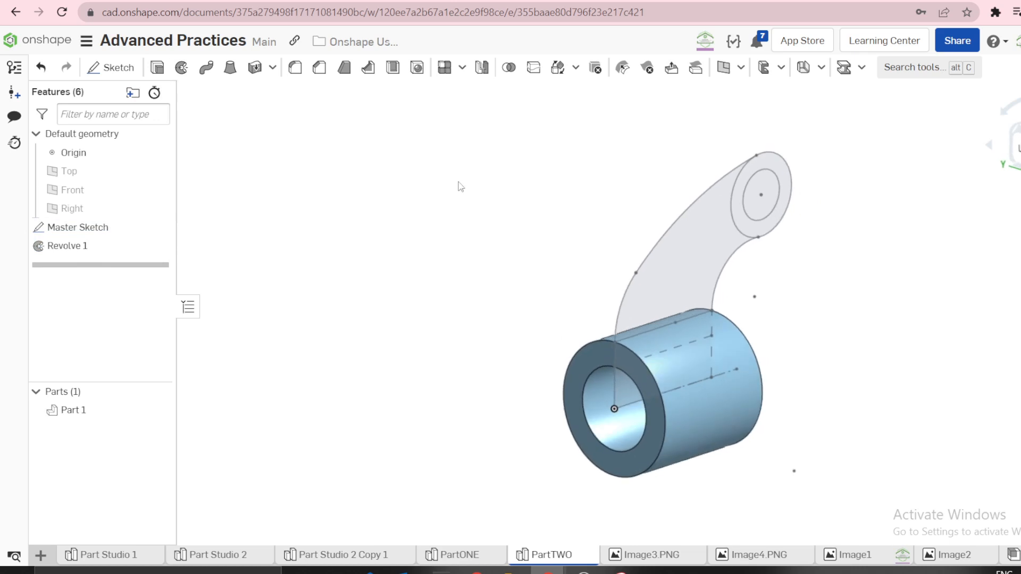
click(157, 69)
scroll(694, 245, up, 2)
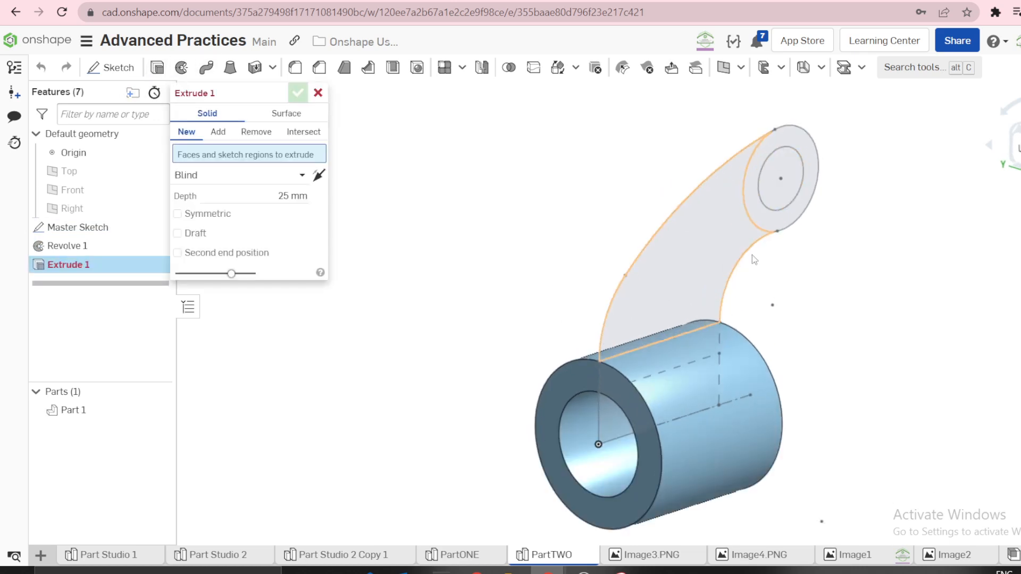
click(786, 222)
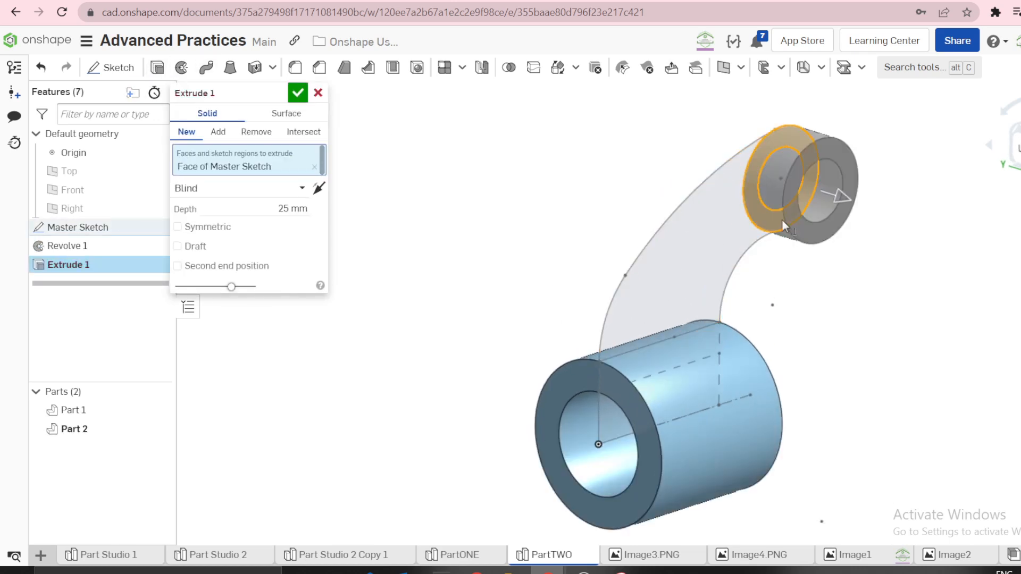
click(176, 227)
click(286, 207)
text(5)
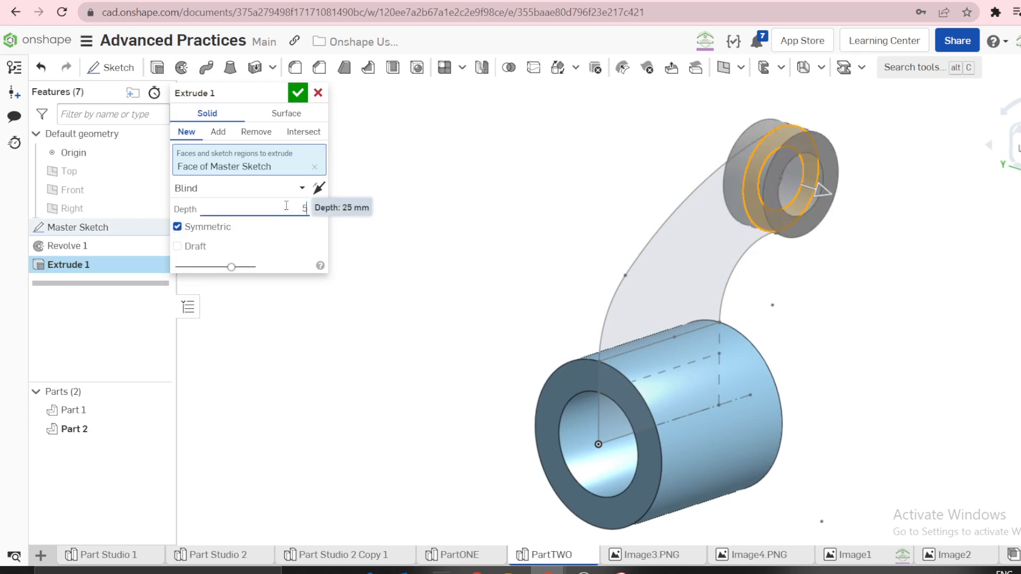
text(0)
key(Return)
click(298, 93)
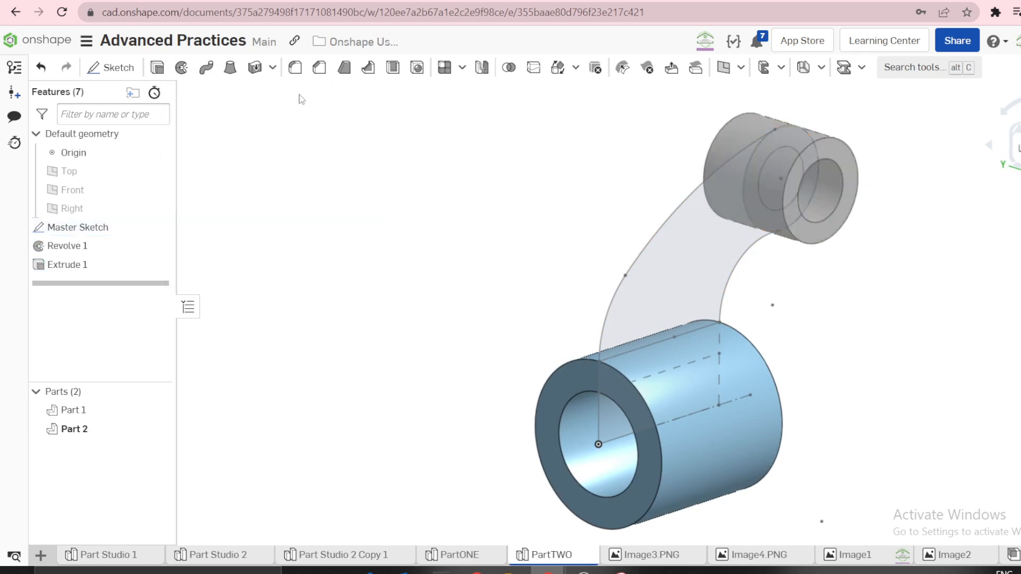
Add an extrusion of the curved arm region plus the narrow band below it, hiding the large cylinder temporarily to reach the band
key(shift+e)
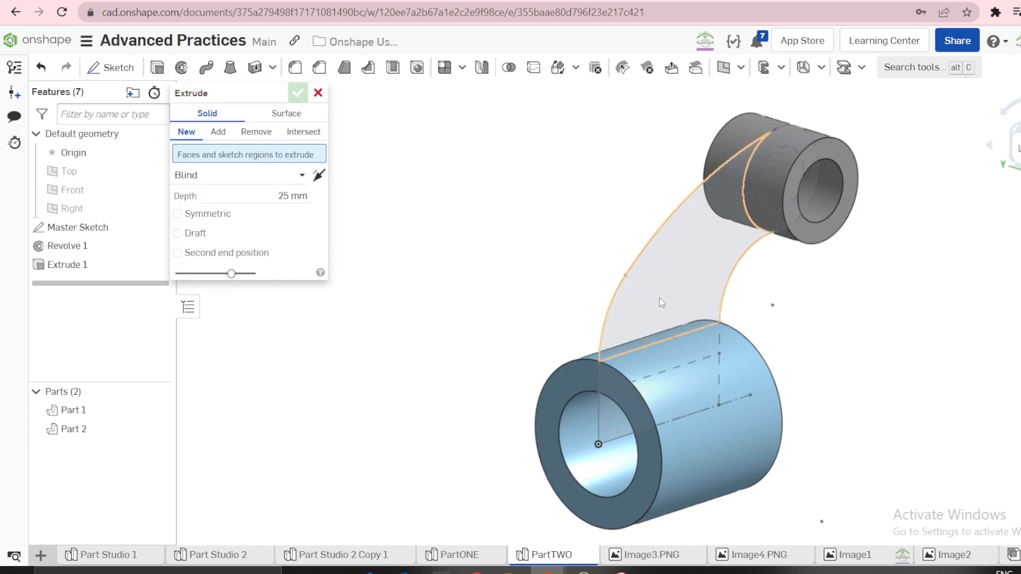
click(660, 297)
right_drag(653, 362, 665, 352)
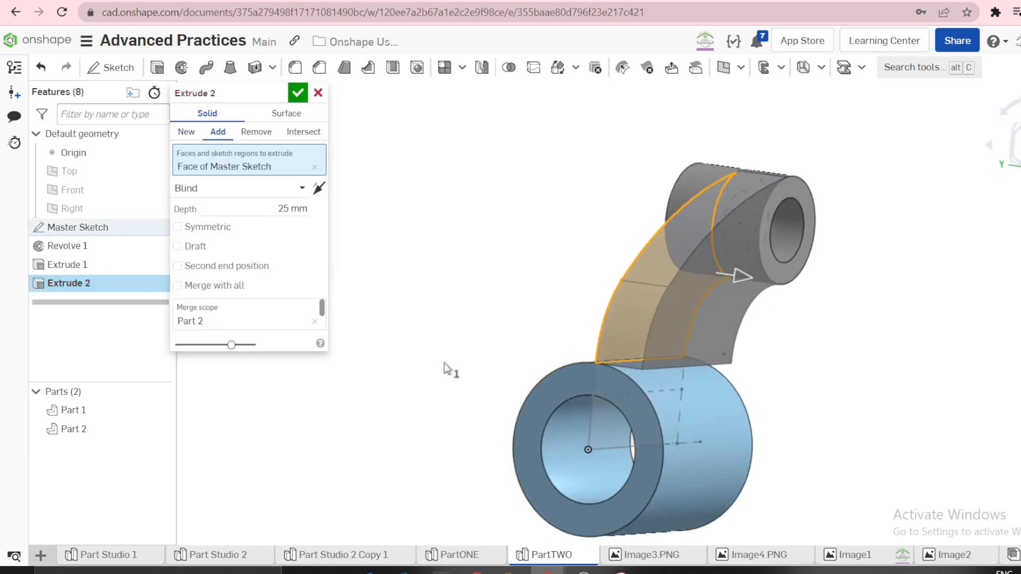
click(158, 411)
click(626, 384)
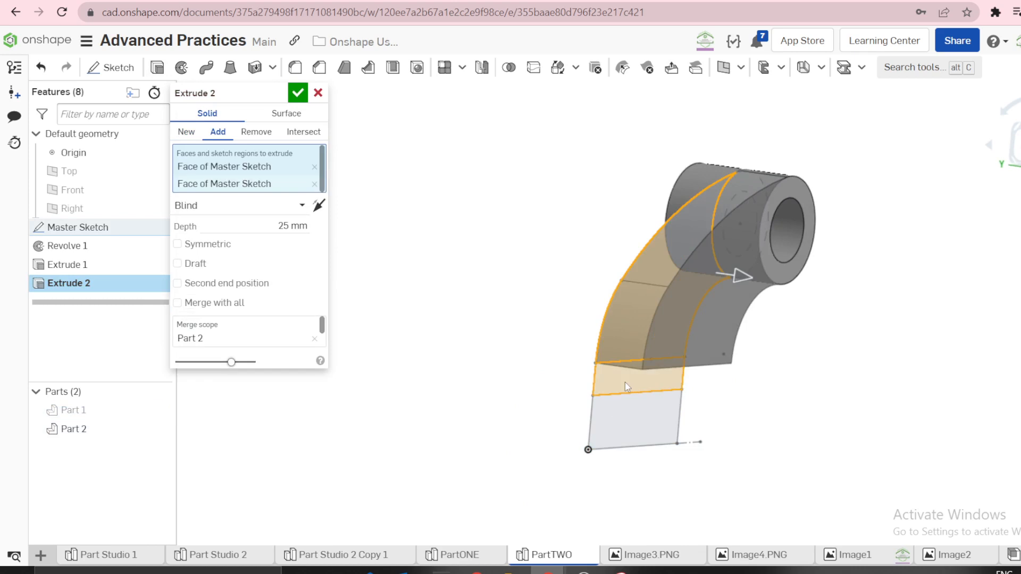
click(159, 411)
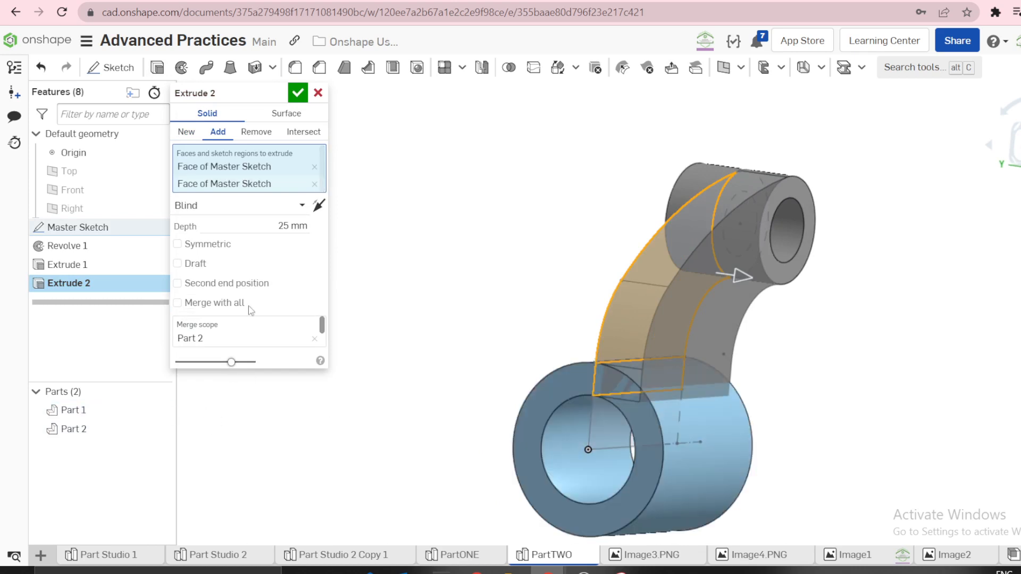
Make the arm extrusion symmetric with a 20 mm depth and merge it with all parts
click(290, 228)
text(20)
click(178, 244)
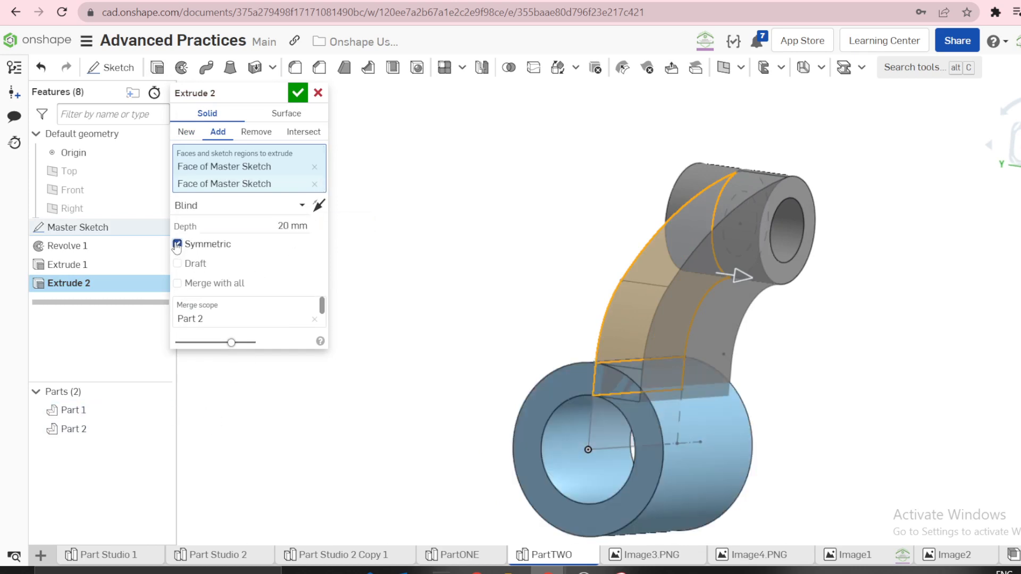
click(186, 132)
click(214, 133)
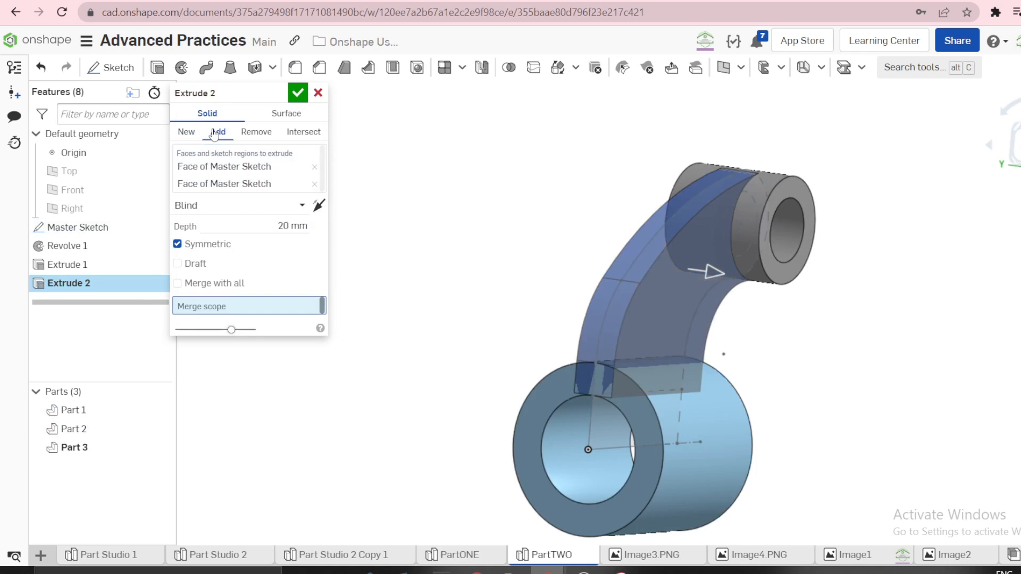
click(186, 285)
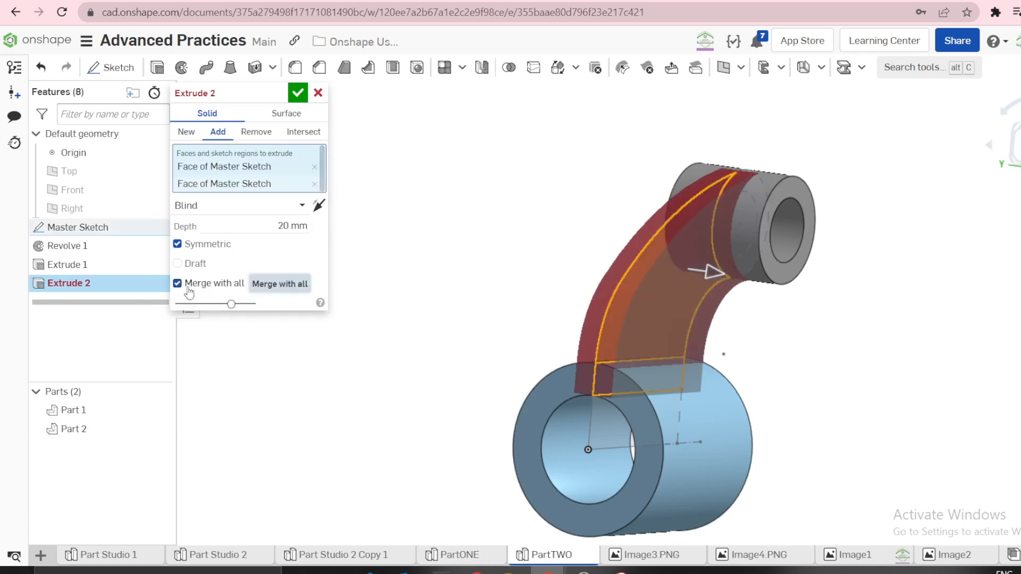
click(298, 94)
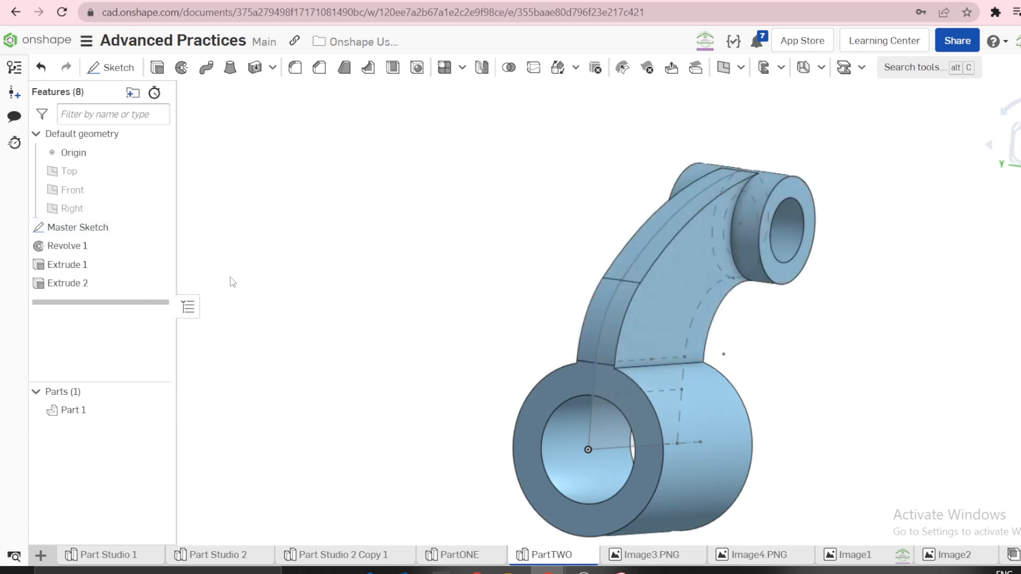
Hide Master Sketch and check the keyway dimensions on the Image3.PNG drawing
click(158, 228)
mouse_move(375, 270)
right_down()
mouse_move(360, 279)
mouse_move(375, 273)
right_up()
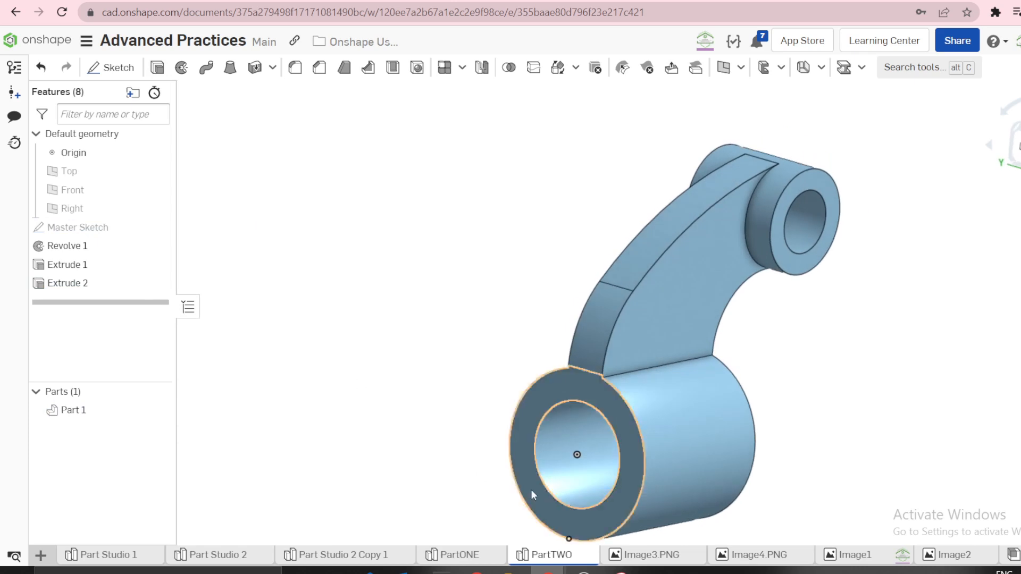
click(647, 558)
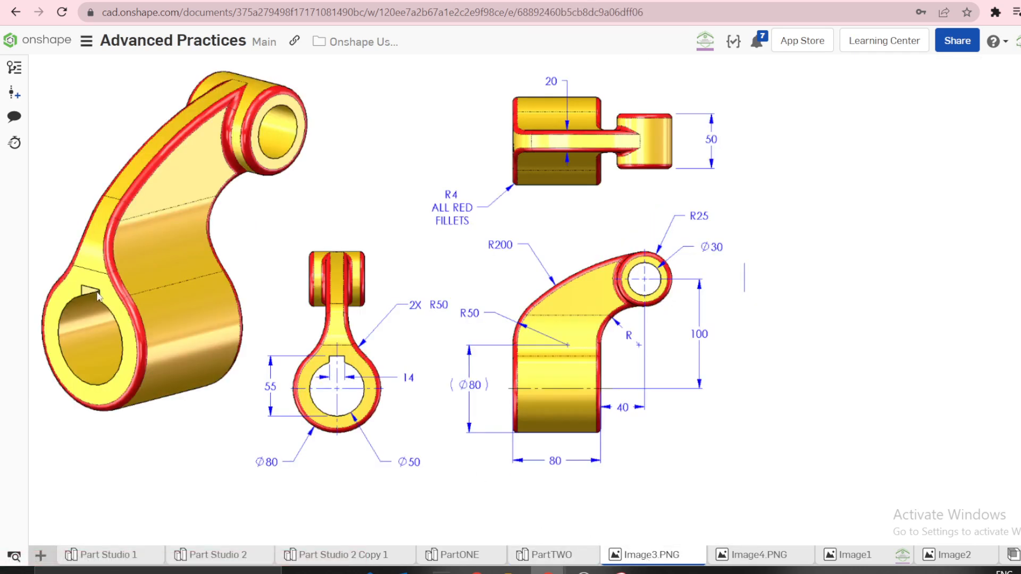
click(545, 558)
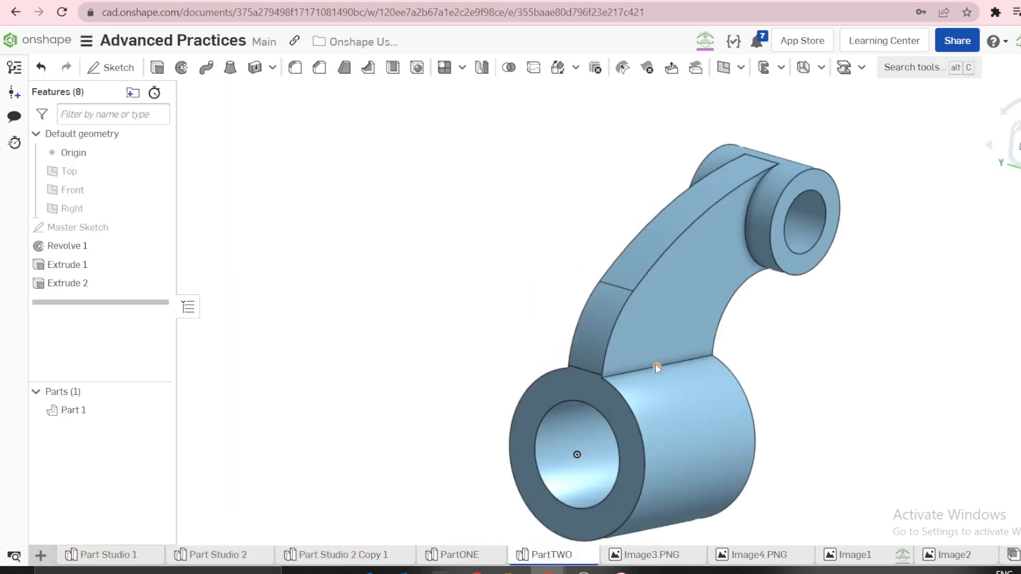
Sketch a rectangle on the large cylinder's front end face, straddling the upper edge of the bore
click(548, 394)
key(s)
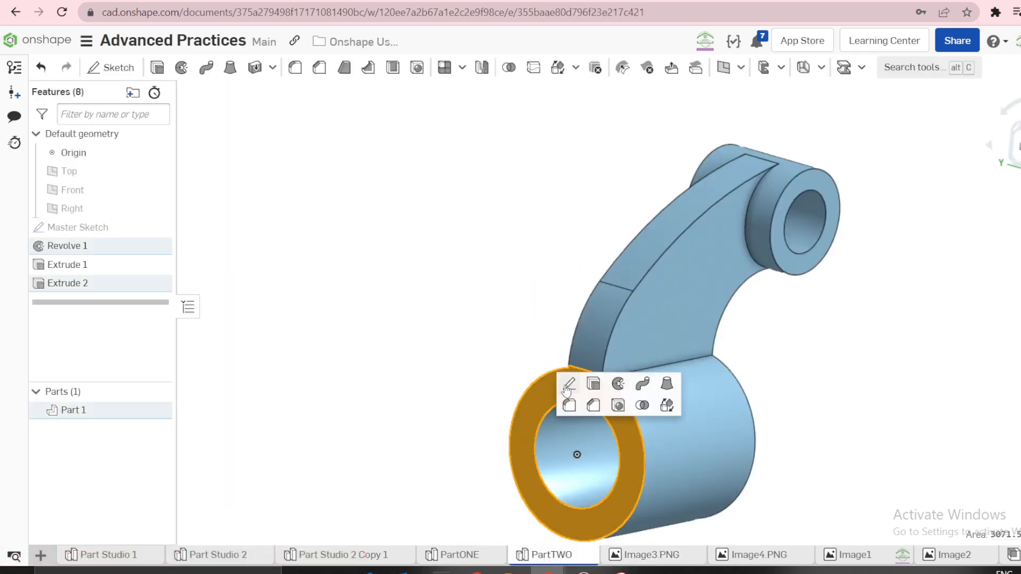
click(568, 386)
key(n)
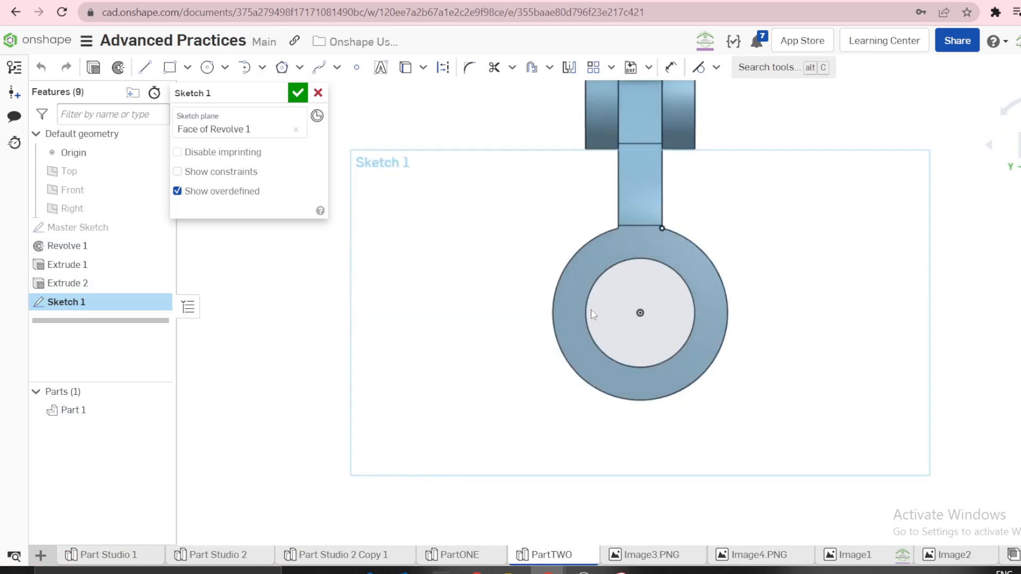
scroll(618, 190, up, 3)
key(g)
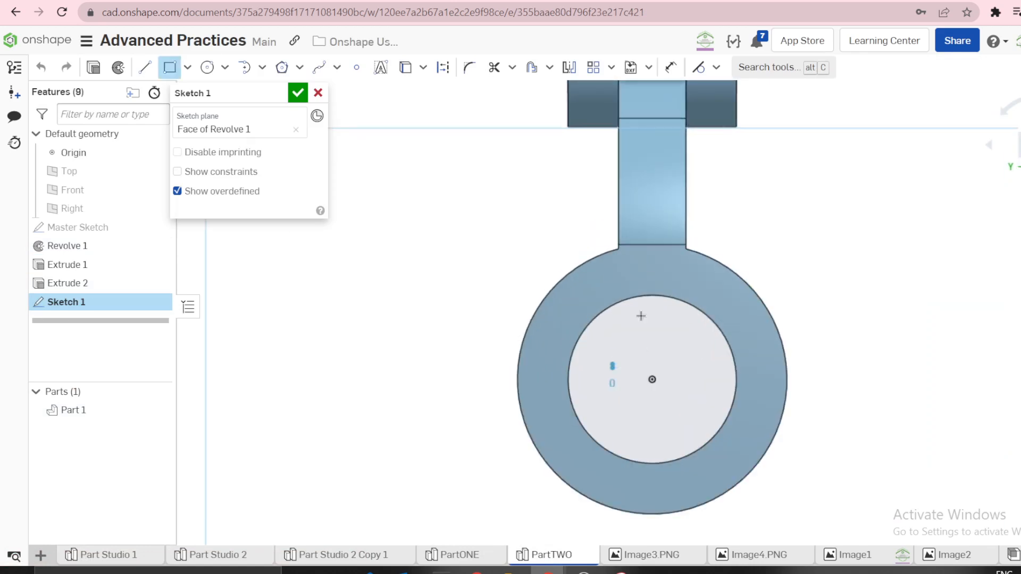
click(678, 280)
key(Escape)
Constrain the midpoint of the rectangle's lower line to the origin
click(716, 67)
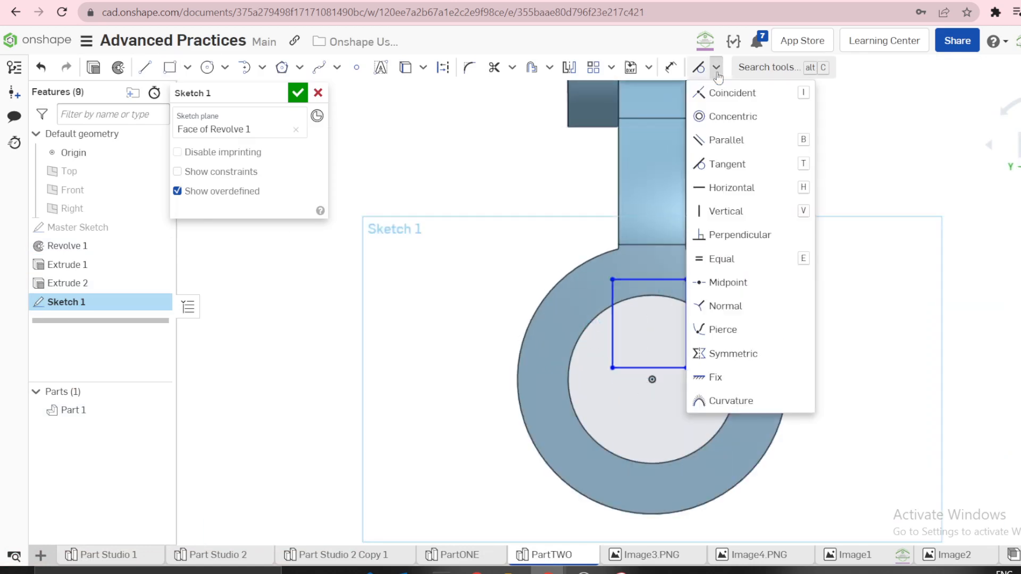
click(727, 285)
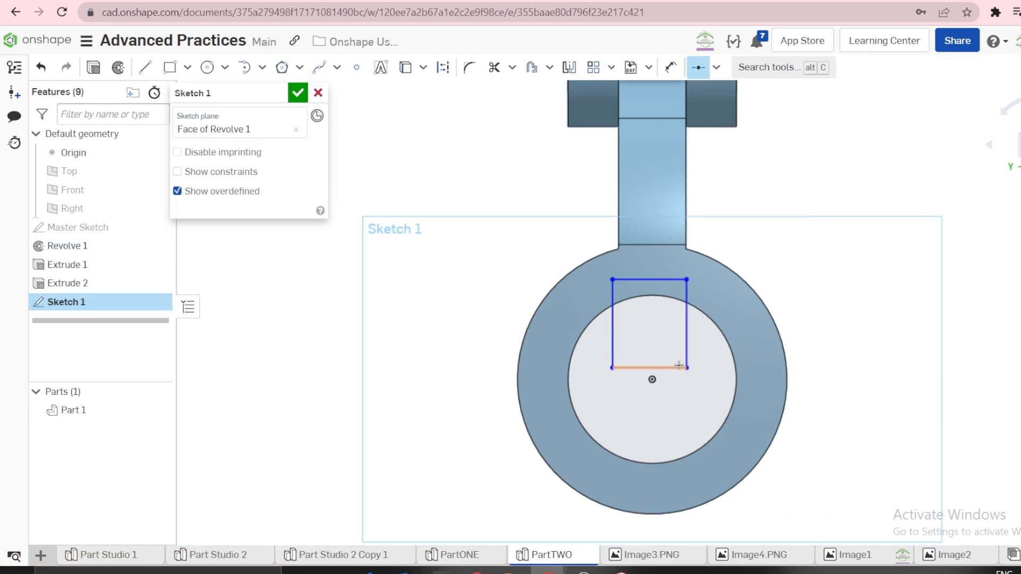
click(652, 380)
Dimension the rectangle's upper line 55 mm from the lowest edge of the bore and set the rectangle's width to 14 mm
key(d)
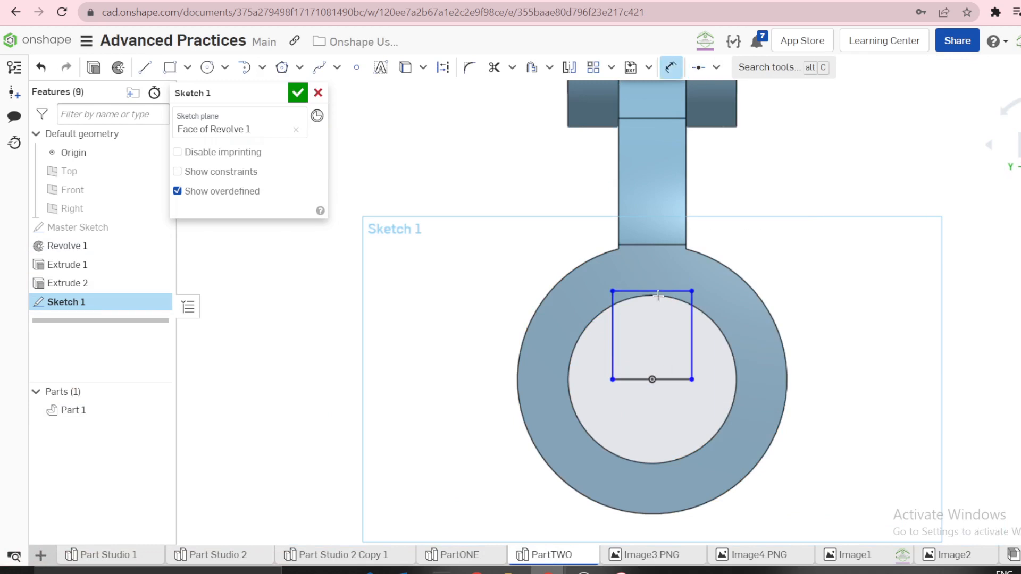
click(647, 462)
click(468, 341)
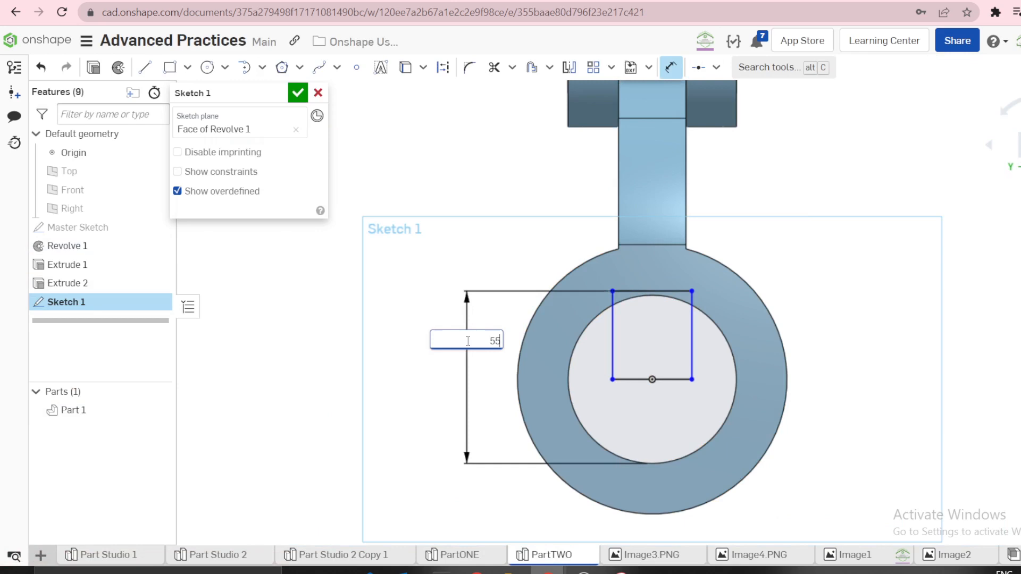
text(55)
key(Return)
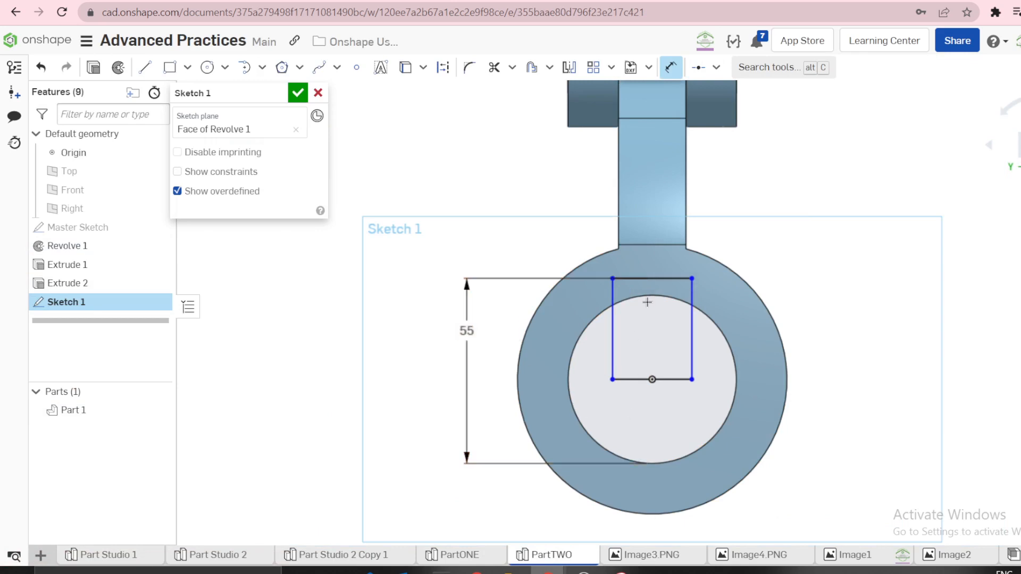
click(653, 278)
click(660, 200)
text(14)
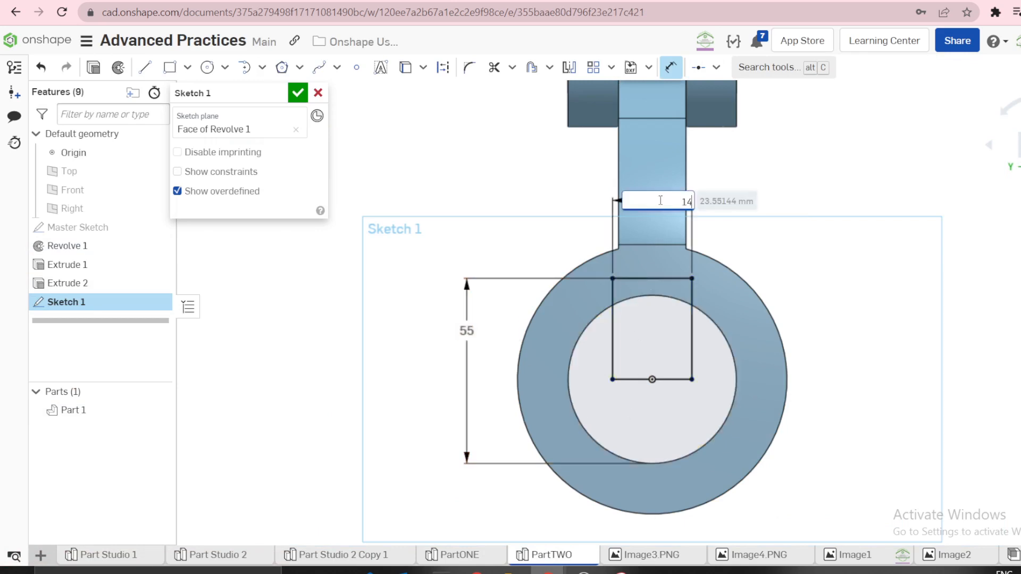
key(Return)
Cut the keyway with a Remove extrude of the small rectangle region above the bore, using the Up to next end type
scroll(652, 265, down, 1)
right_drag(652, 288, 623, 303)
right_click(623, 303)
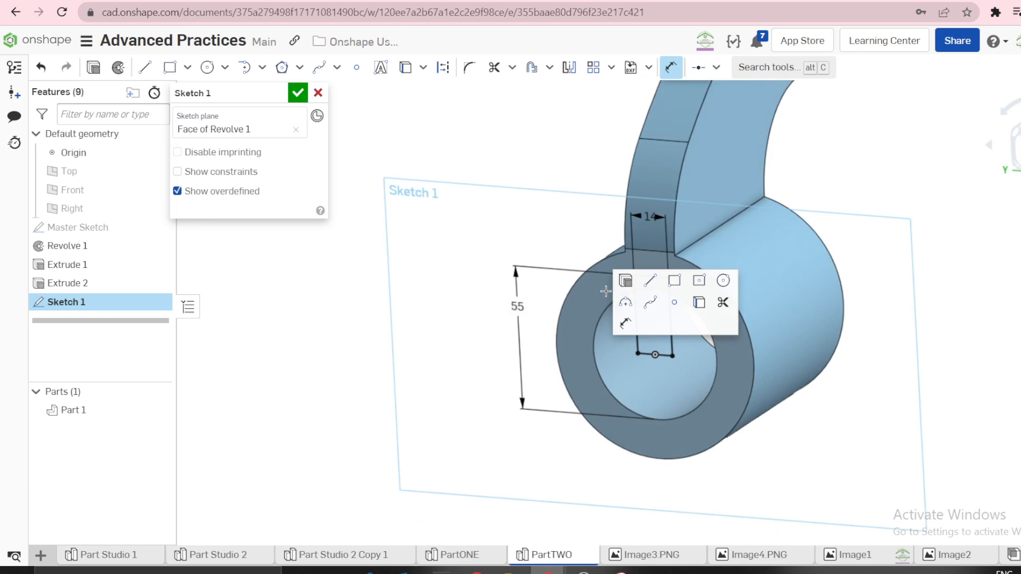
click(626, 281)
scroll(663, 275, up, 2)
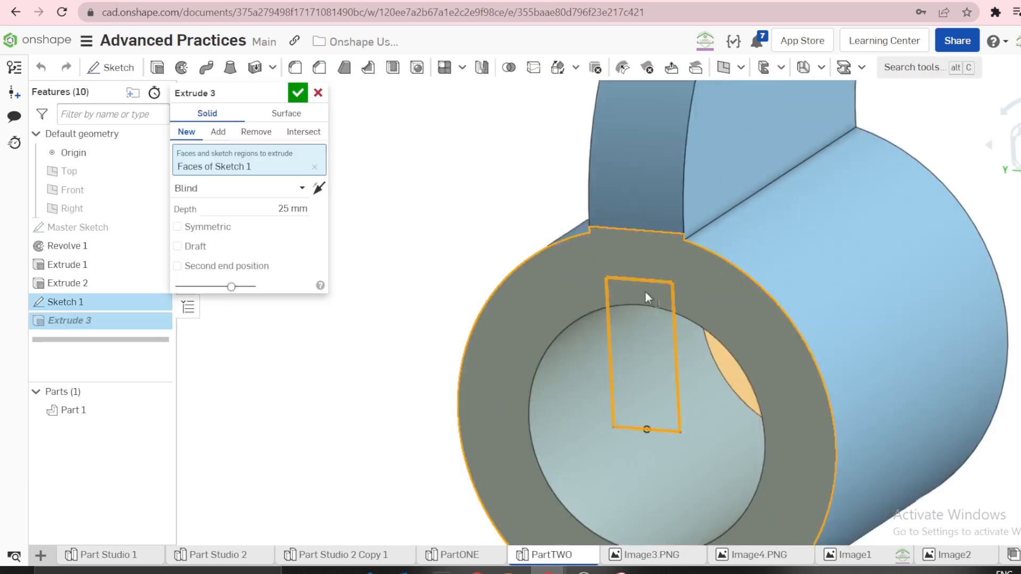
click(256, 131)
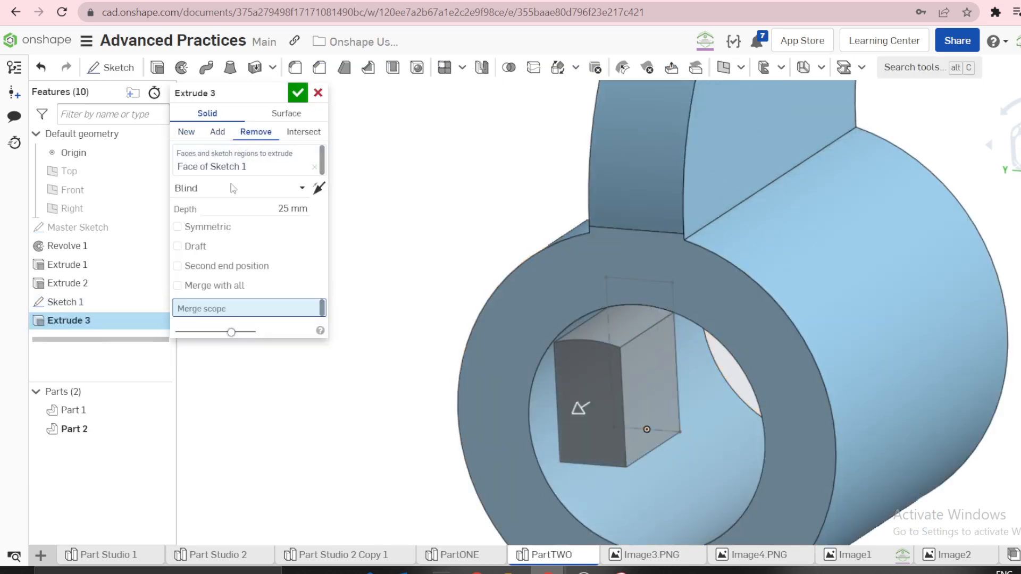
click(299, 188)
click(216, 230)
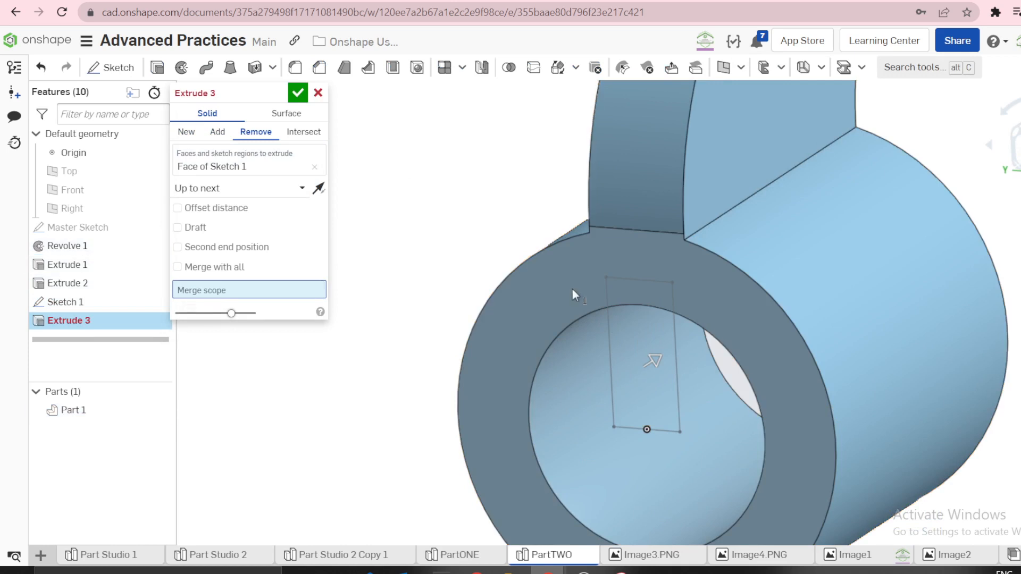
click(314, 167)
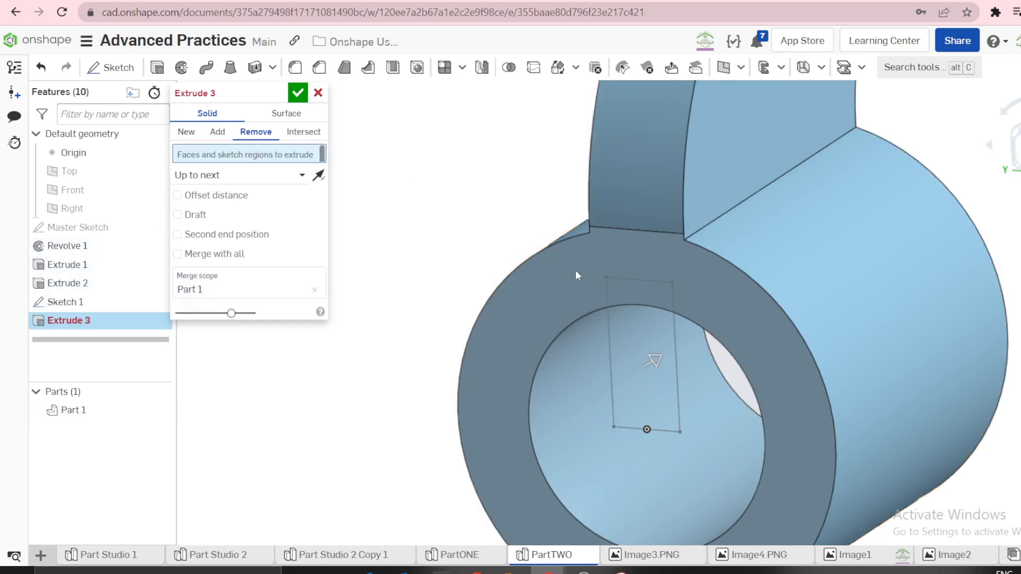
click(655, 288)
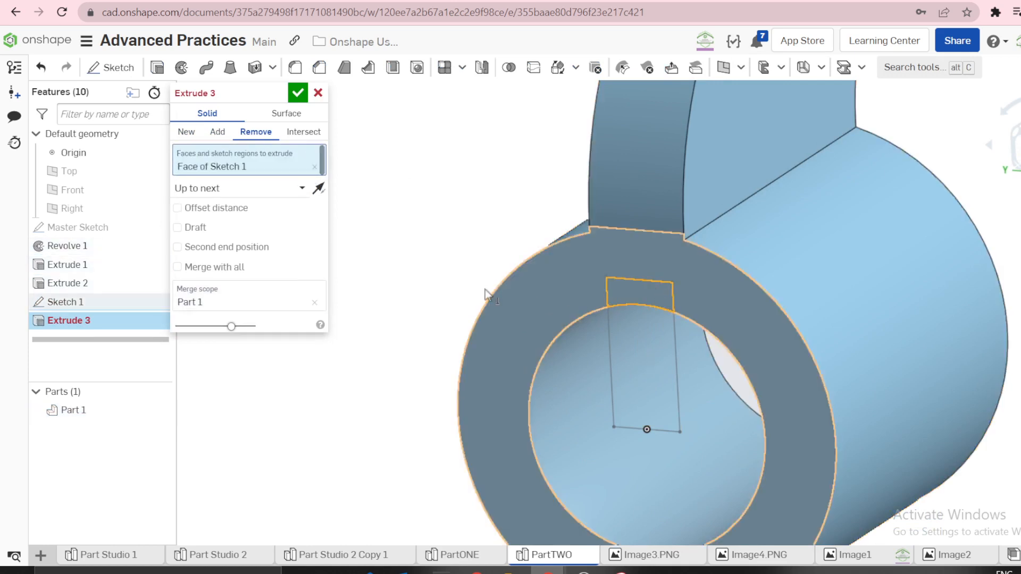
click(298, 93)
Fillet the edge where one flat side of the arm meets the large cylinder, with a 50 mm radius
scroll(392, 219, down, 1)
right_drag(391, 219, 444, 287)
scroll(448, 283, down, 4)
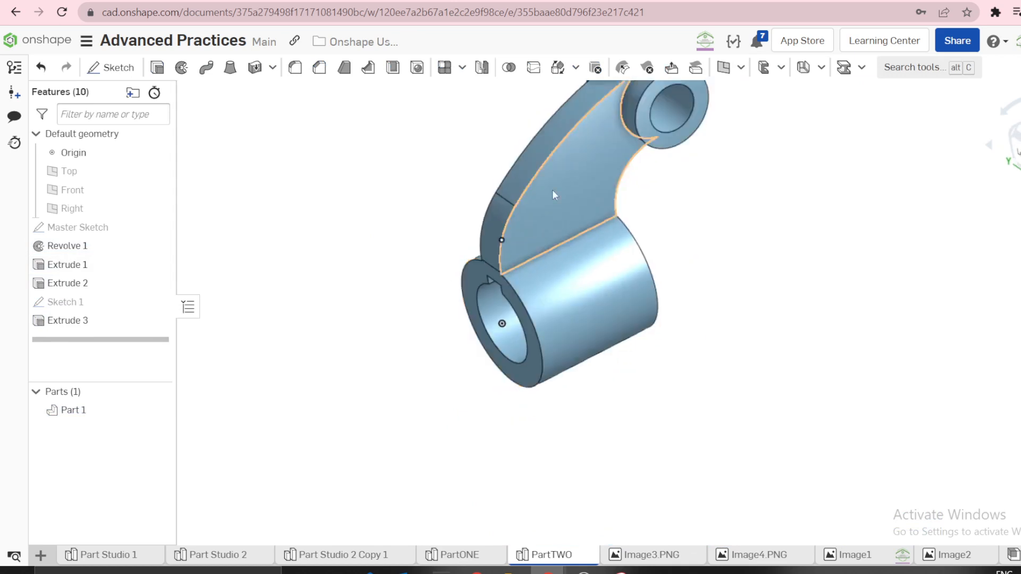
scroll(620, 169, up, 3)
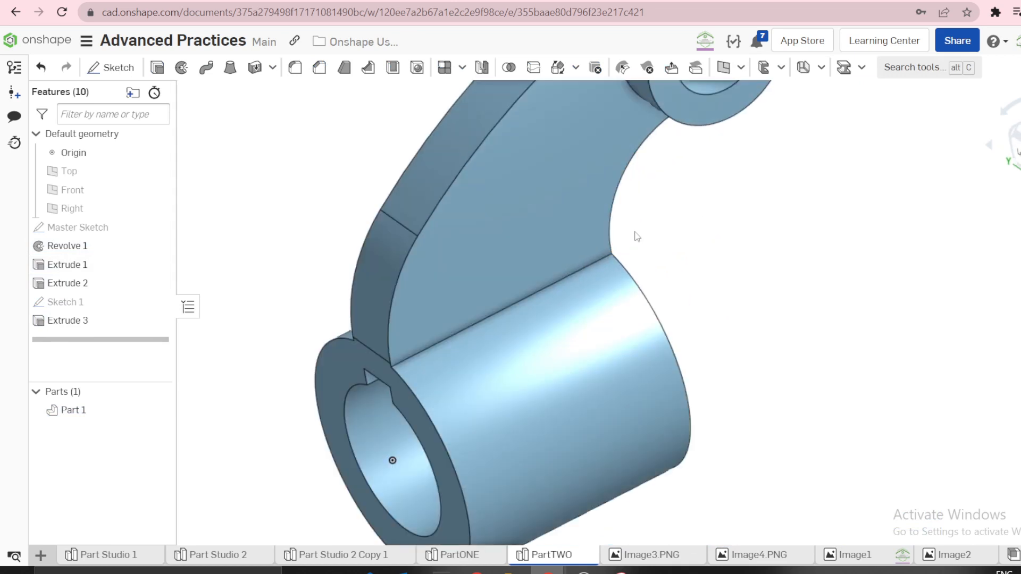
click(532, 295)
key(shift+f)
right_drag(536, 296, 601, 319)
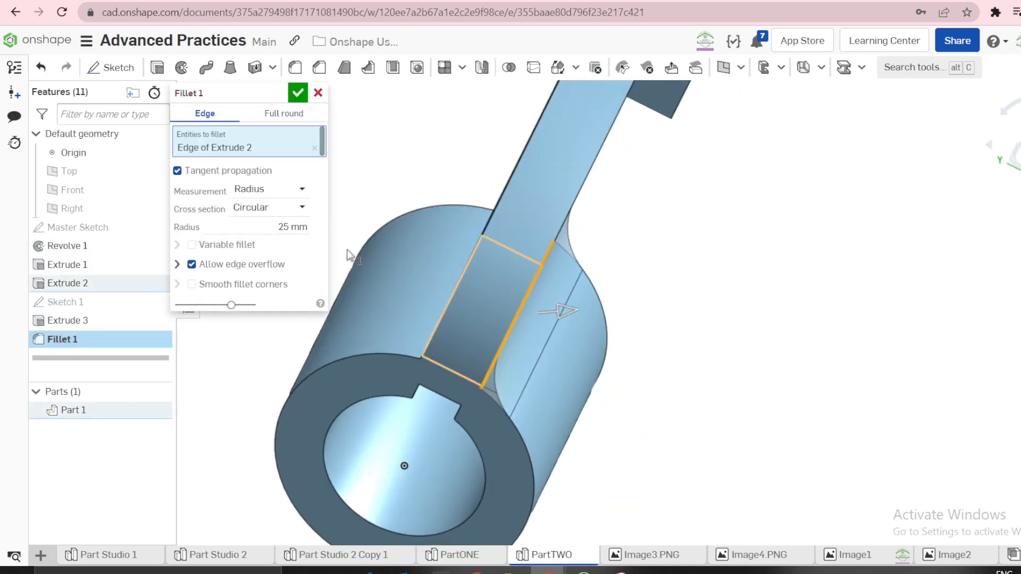
click(287, 227)
text(50)
key(Return)
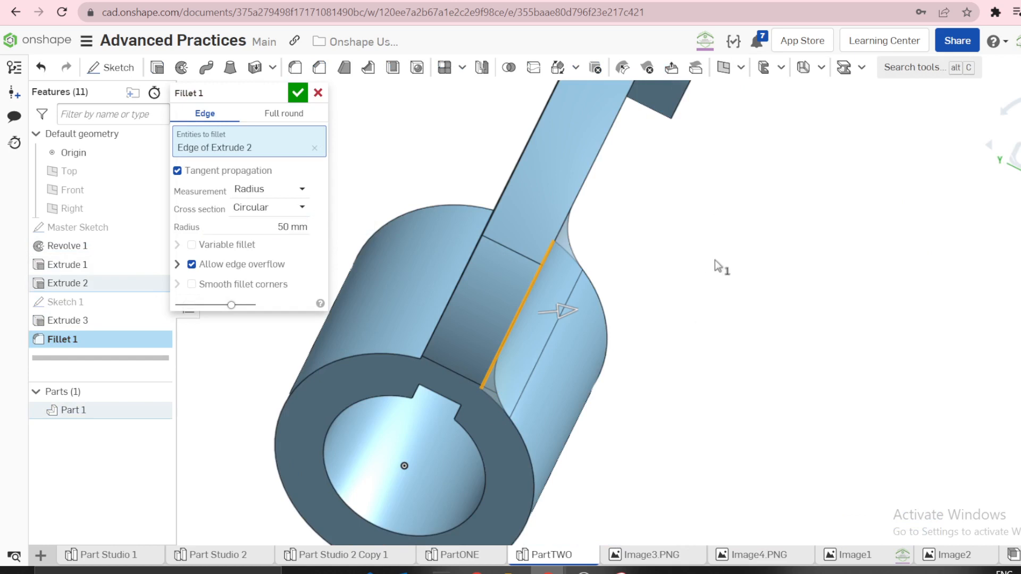
Add the matching edge on the arm's opposite side to the fillet and accept it
right_drag(714, 260, 563, 286)
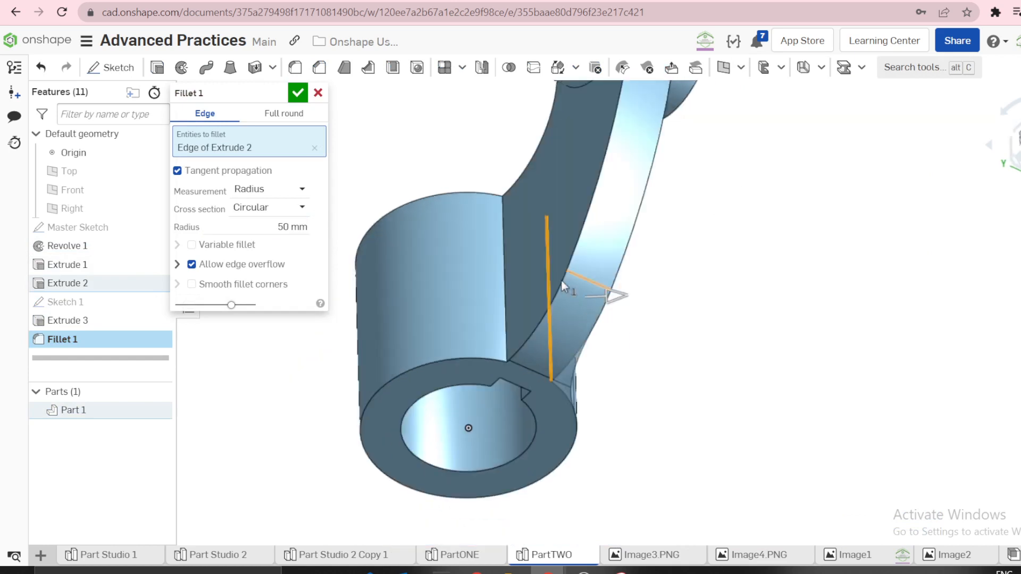
click(505, 287)
right_drag(502, 303, 367, 228)
click(297, 93)
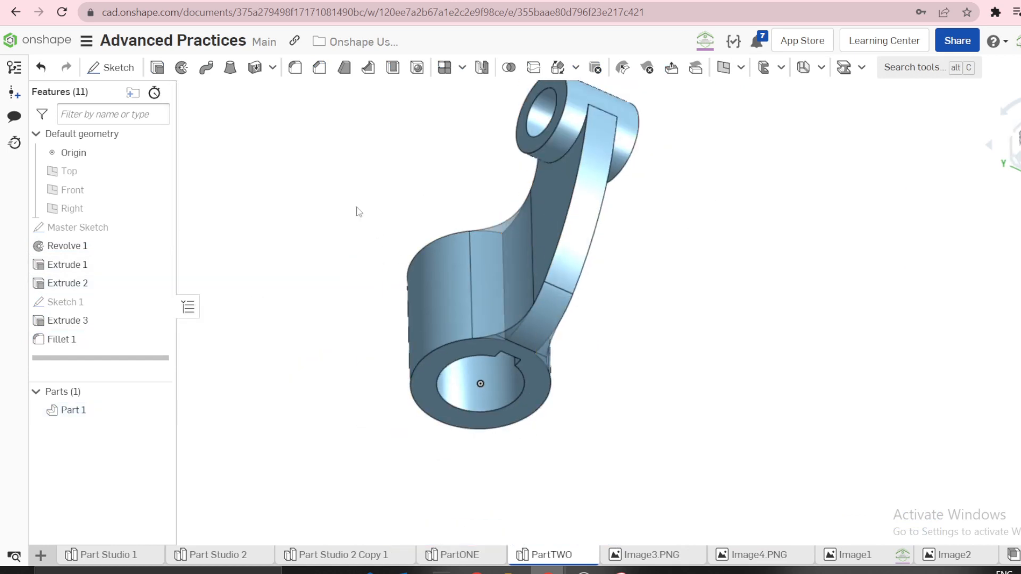
Check the fillet note in the Image3.PNG drawing and fillet the outer faces of both cylinders with a 4 mm radius
click(653, 555)
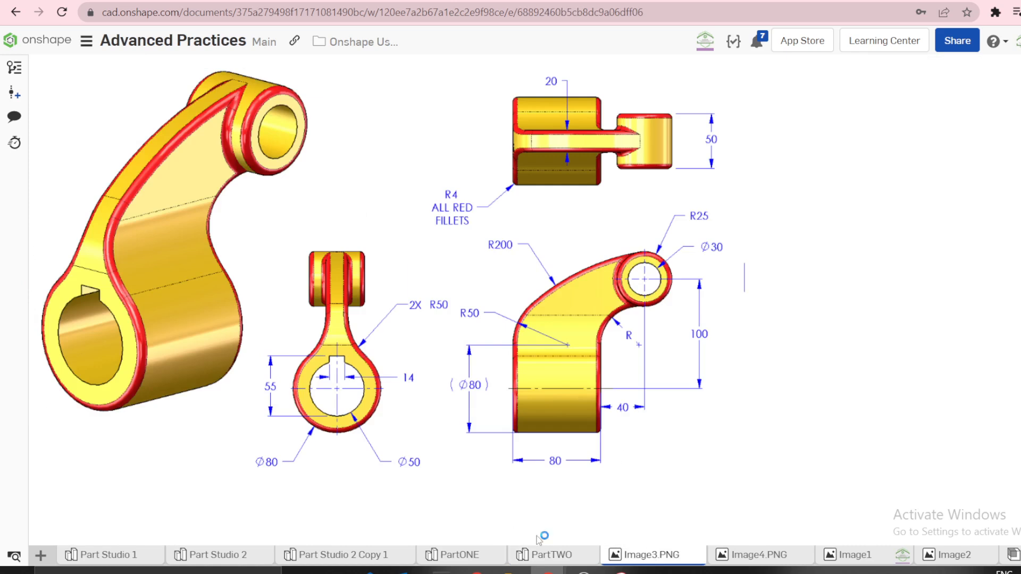
click(543, 554)
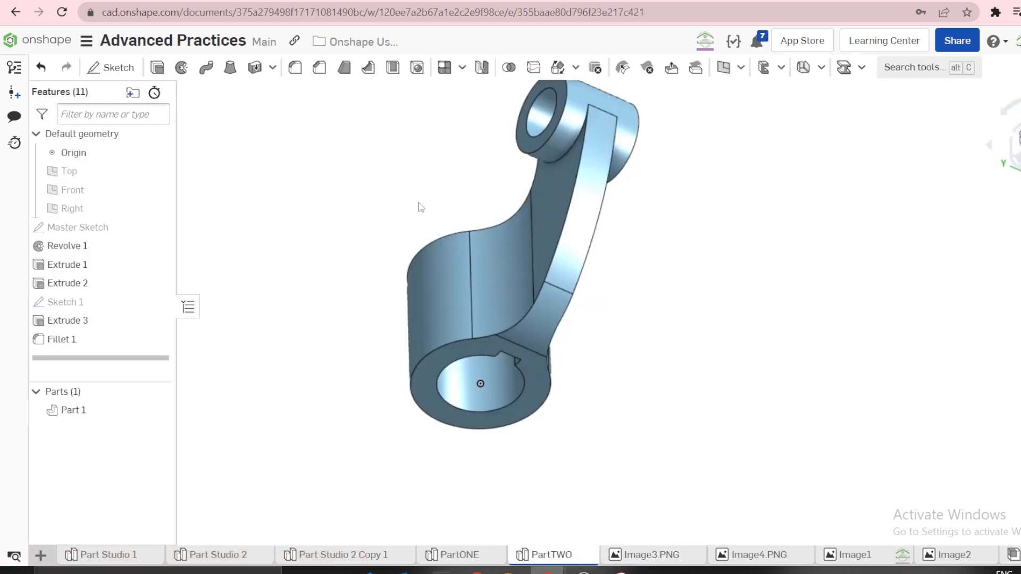
key(shift+f)
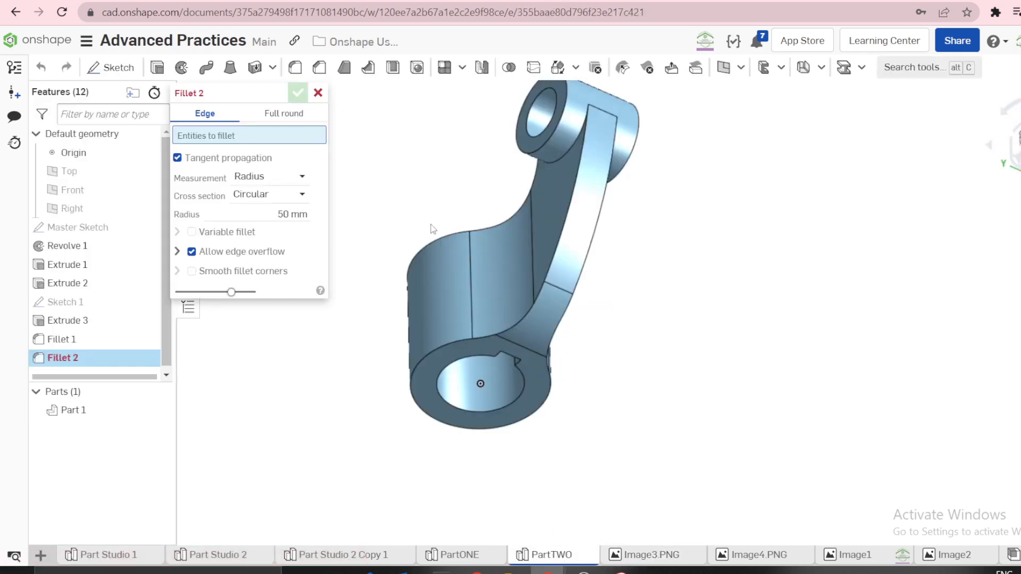
click(319, 93)
right_drag(394, 200, 639, 249)
key(shift+f)
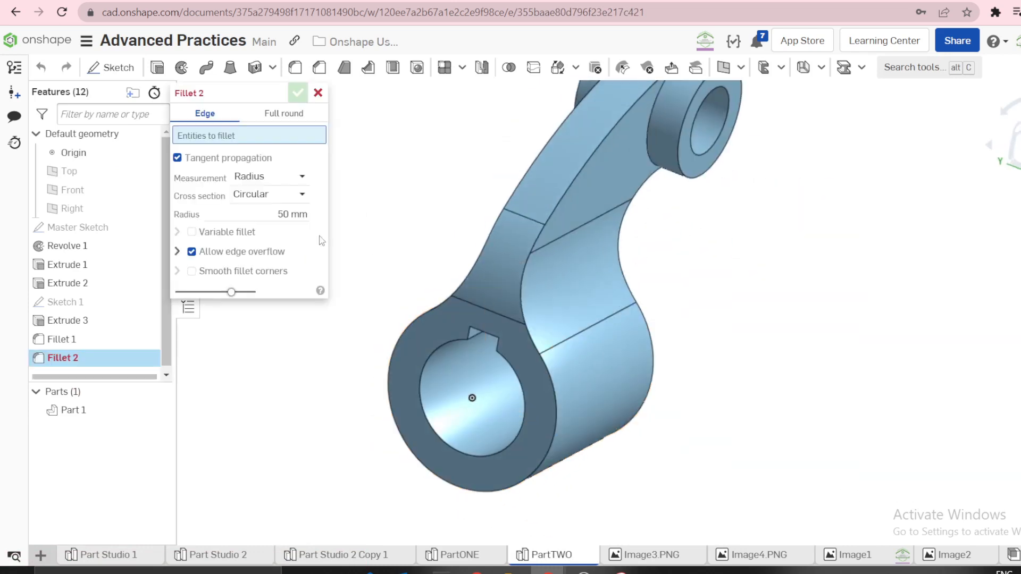
text(4)
key(Return)
click(580, 398)
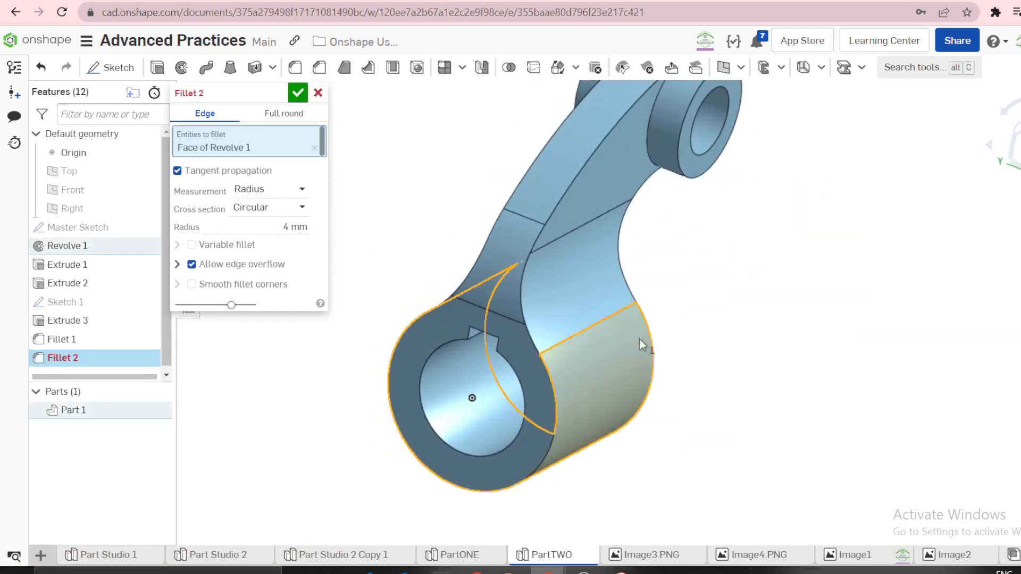
scroll(660, 330, down, 1)
click(681, 124)
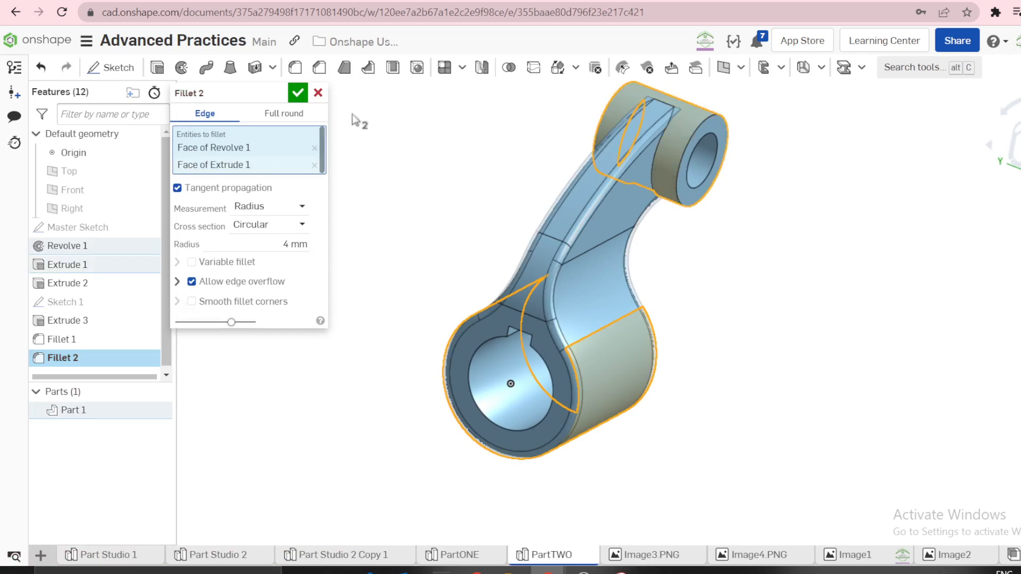
click(297, 94)
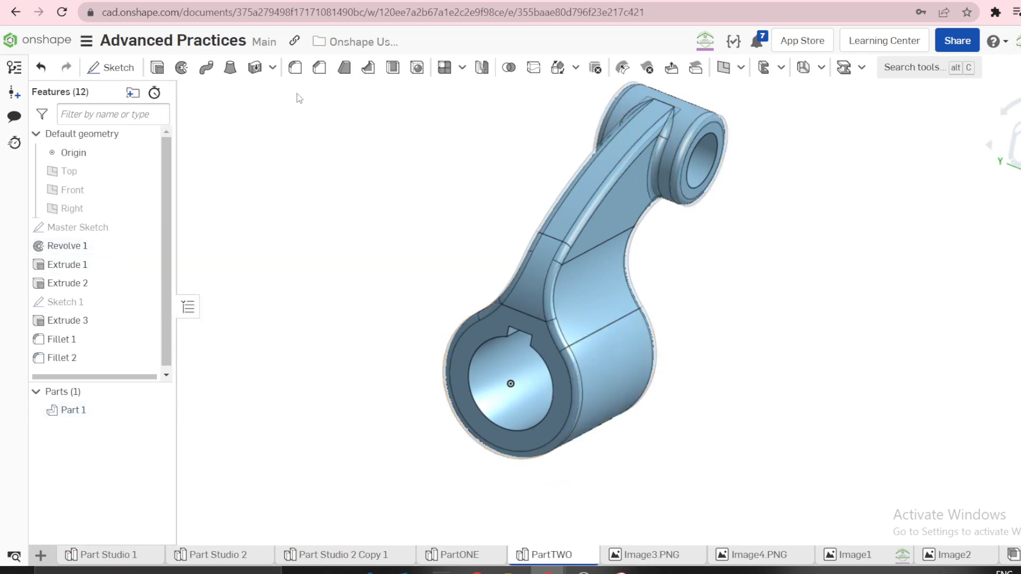
Change the appearance of Part 1 to the golden yellow preset colour
right_click(85, 416)
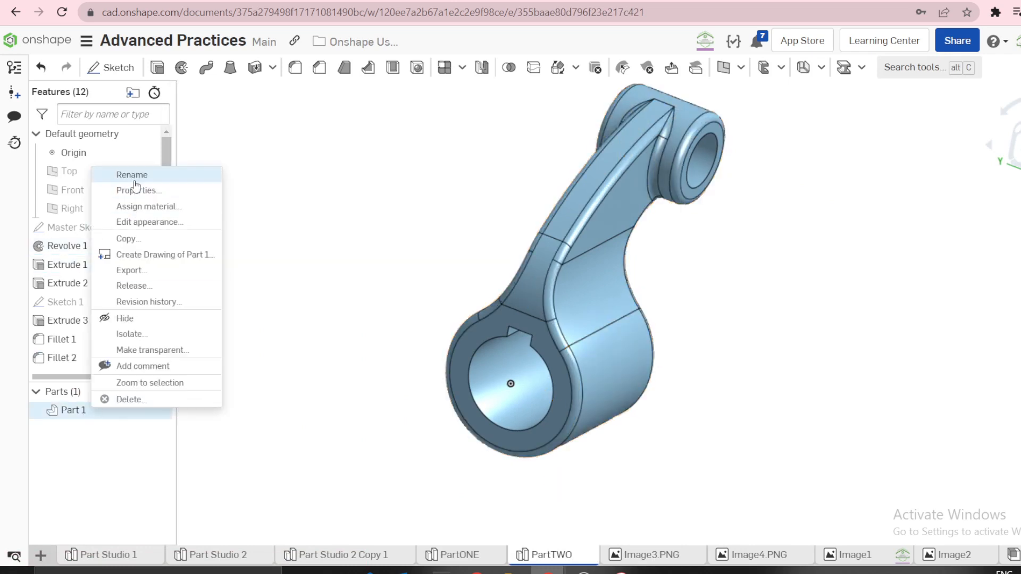
click(150, 223)
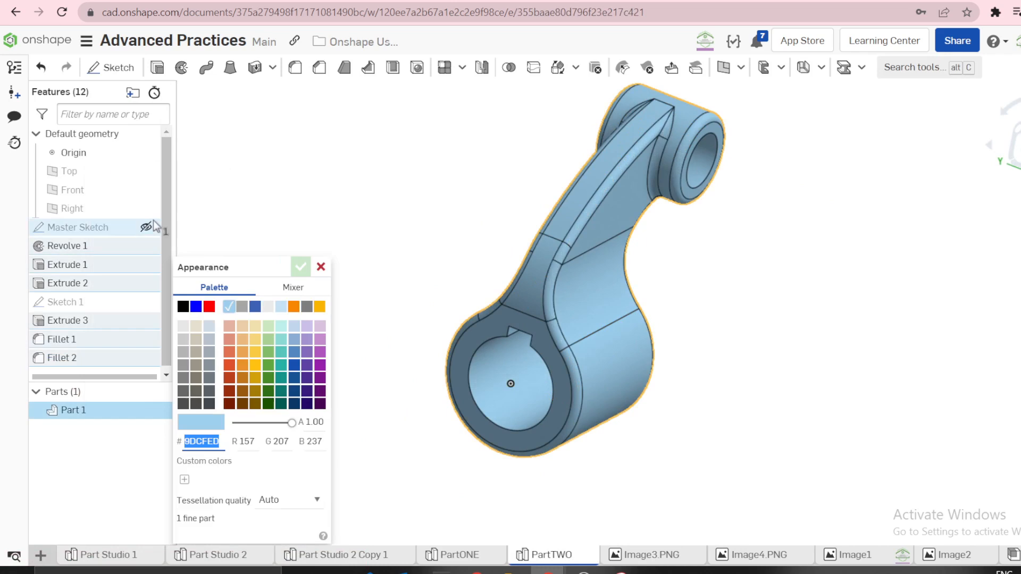
click(320, 307)
click(301, 267)
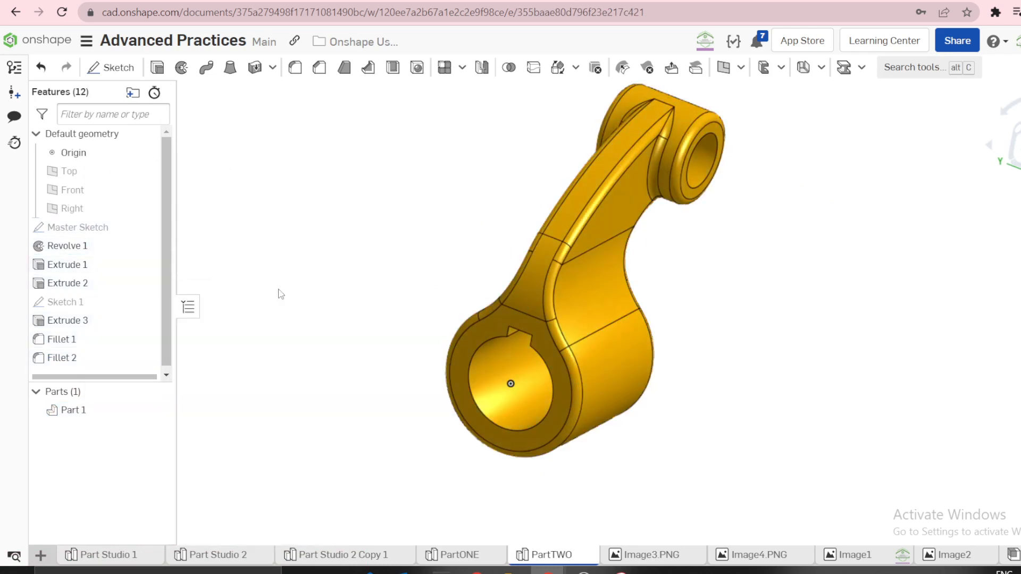
click(65, 343)
shift+click(75, 357)
right_click(75, 357)
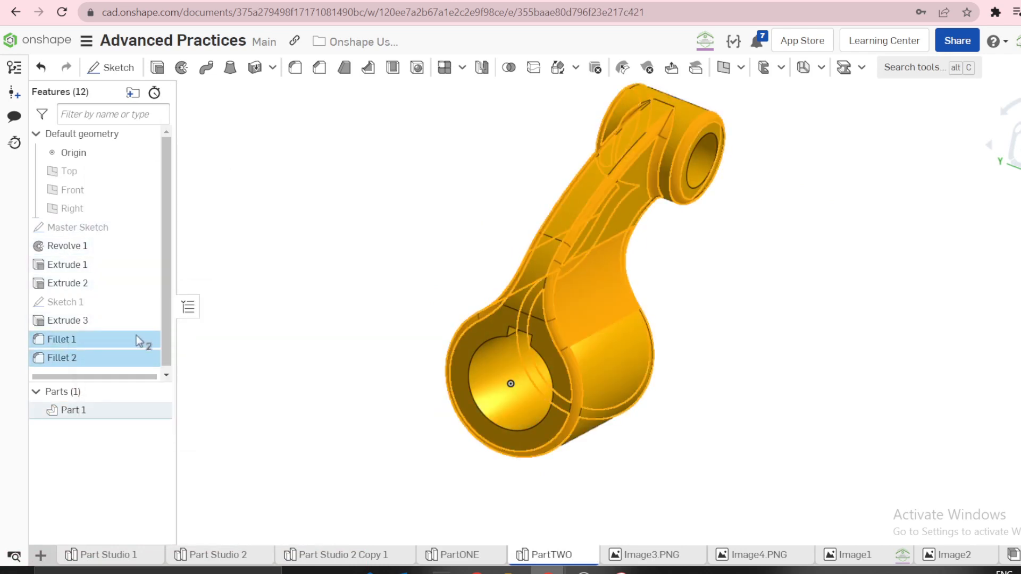
click(268, 343)
Add a red face appearance to the Fillet 2 feature
click(69, 358)
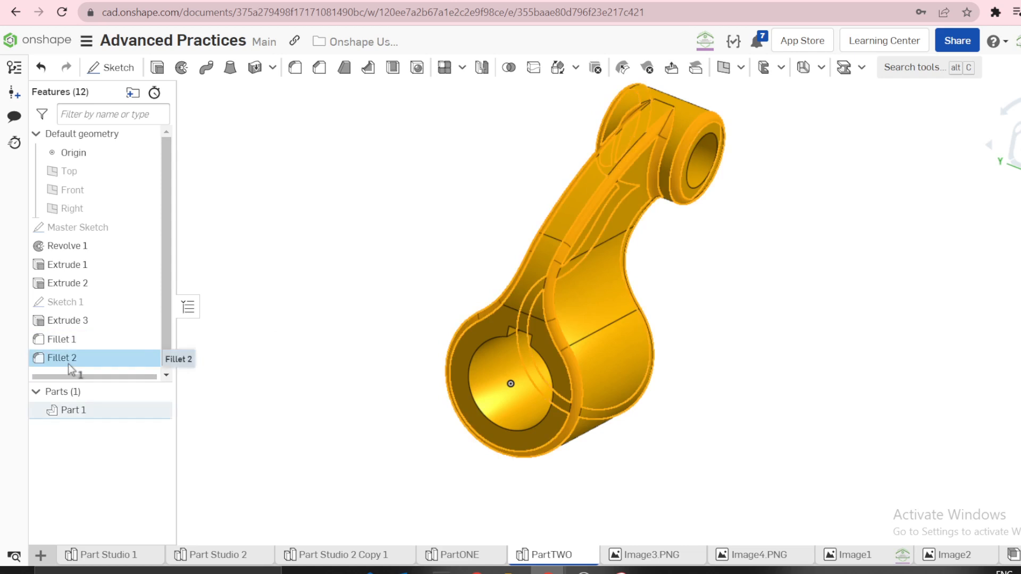
right_click(69, 363)
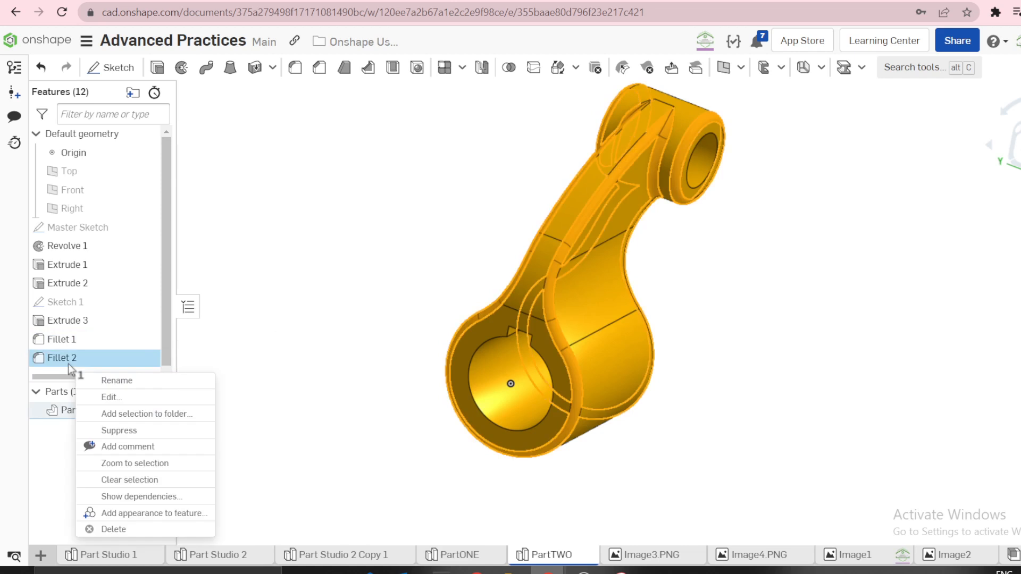
click(158, 514)
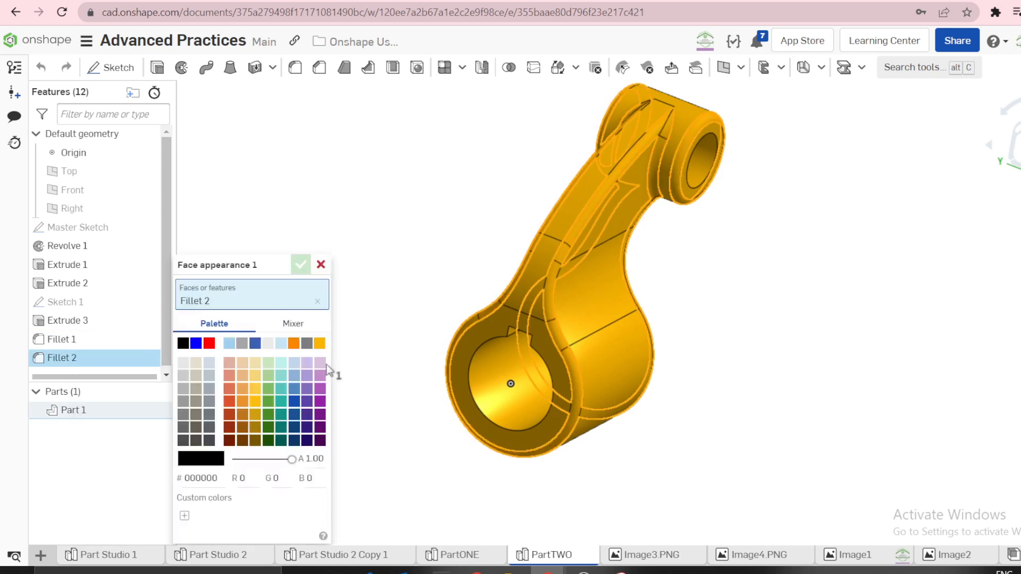
click(209, 343)
click(300, 264)
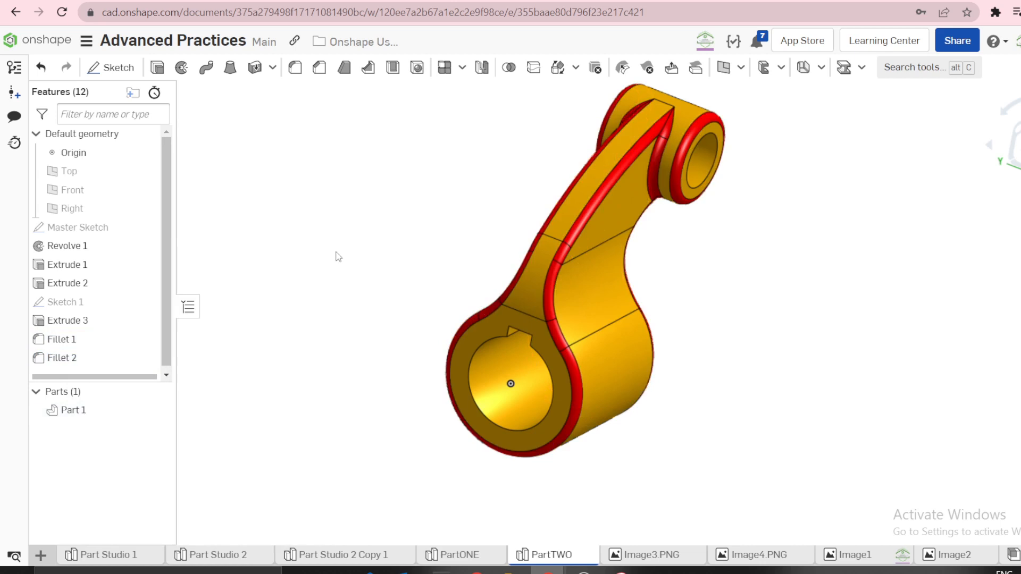
Compare the Image3.PNG and Image4.PNG drawings, examine the modified lever in Part Studio 2 Copy 1, and return to PartTWO
right_drag(426, 279, 404, 285)
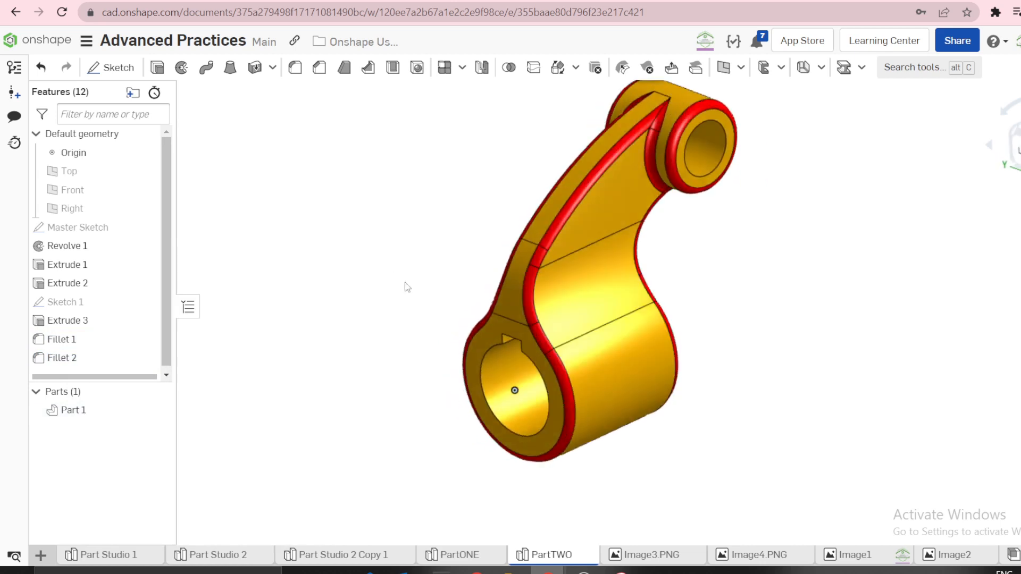
click(637, 558)
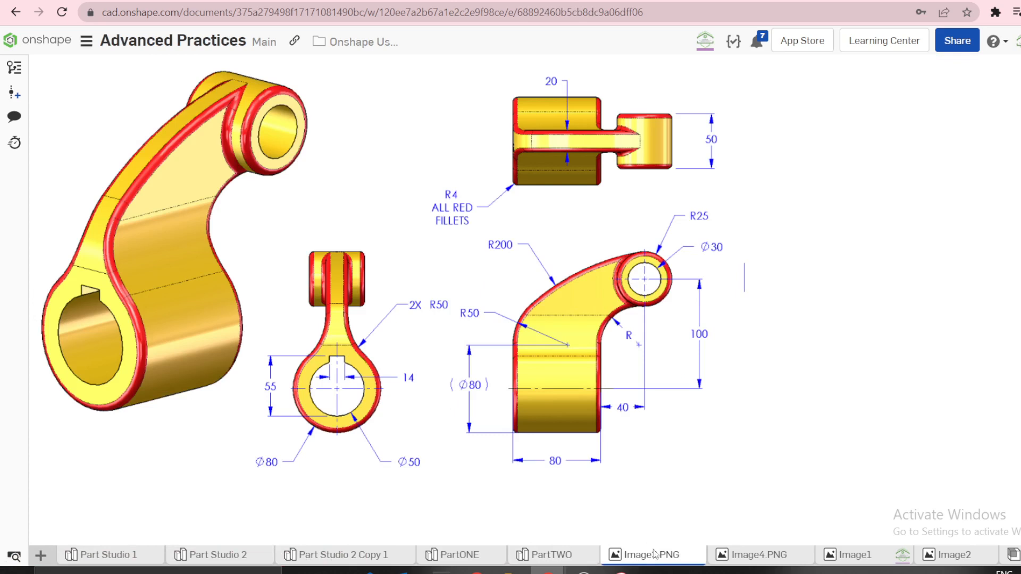
click(754, 558)
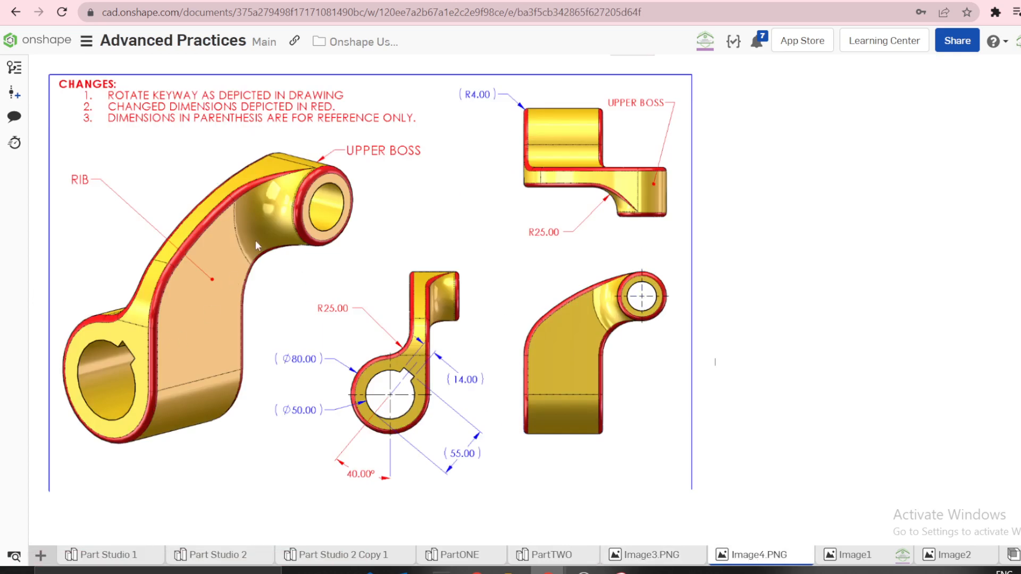
click(553, 560)
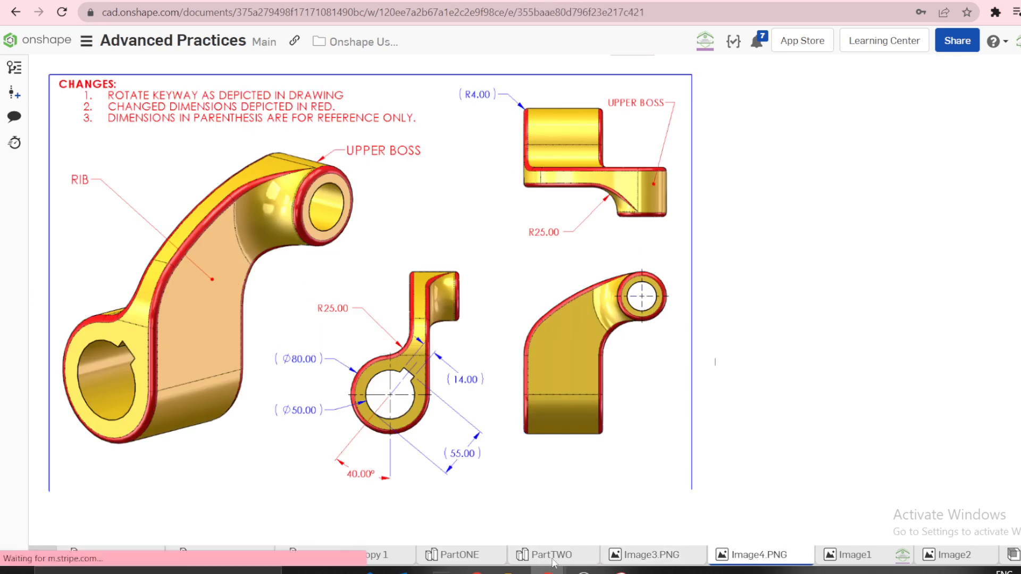
click(355, 554)
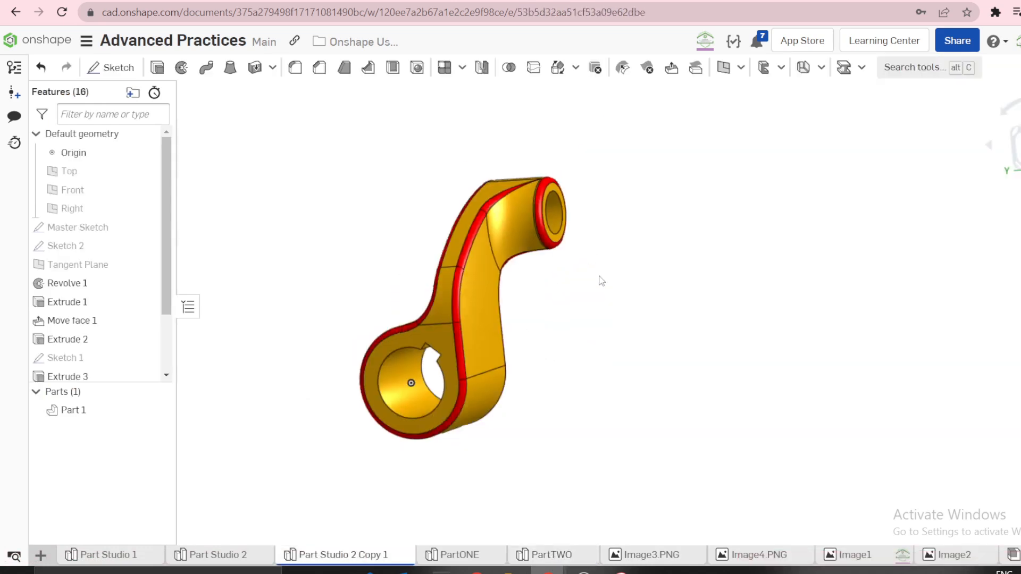
mouse_move(601, 280)
right_down()
mouse_move(631, 317)
mouse_move(597, 272)
right_up()
right_drag(679, 479, 652, 411)
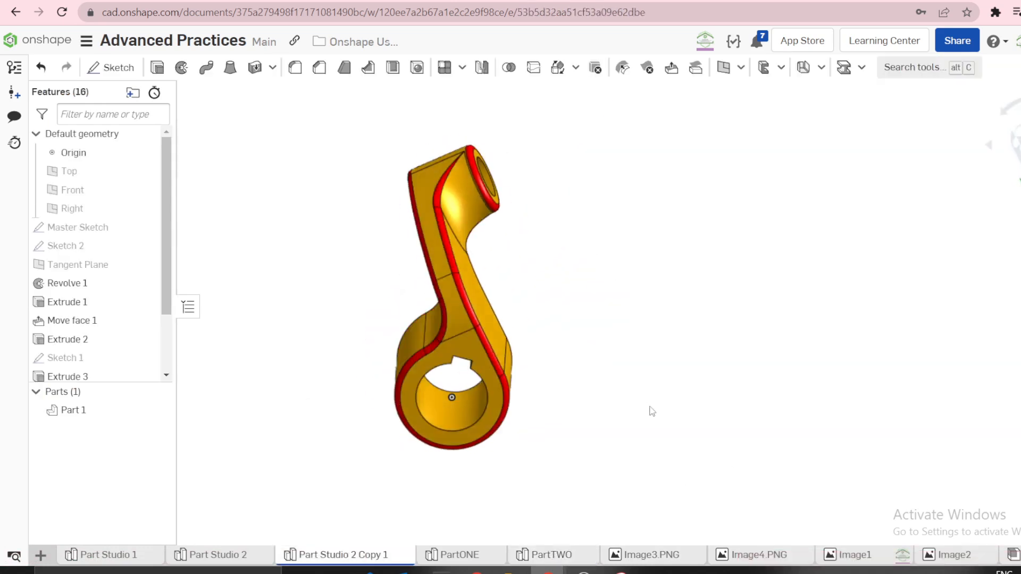
click(573, 556)
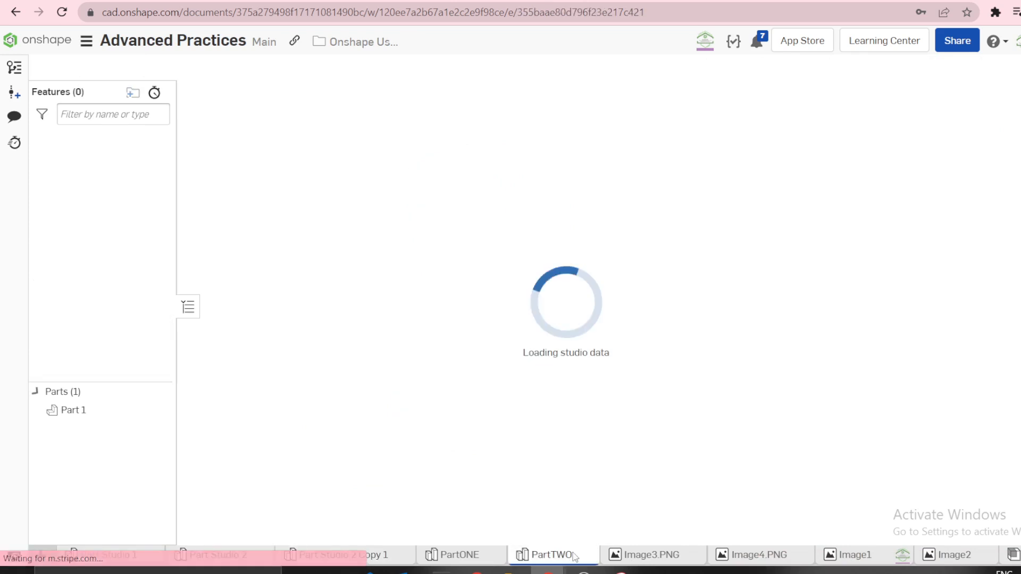
Roll the PartTWO feature history back to just after Revolve 1
right_drag(704, 169, 757, 289)
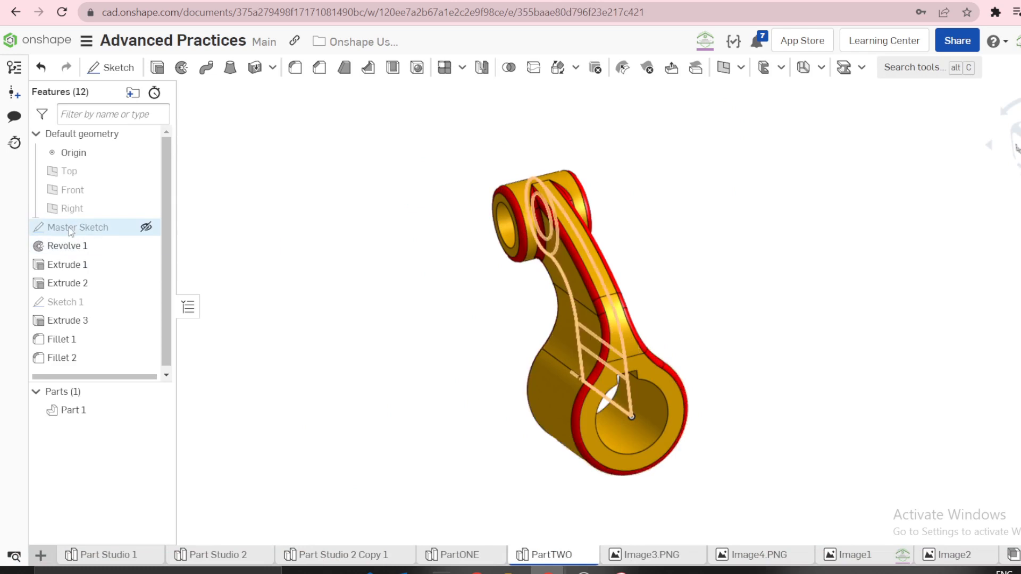
right_click(71, 247)
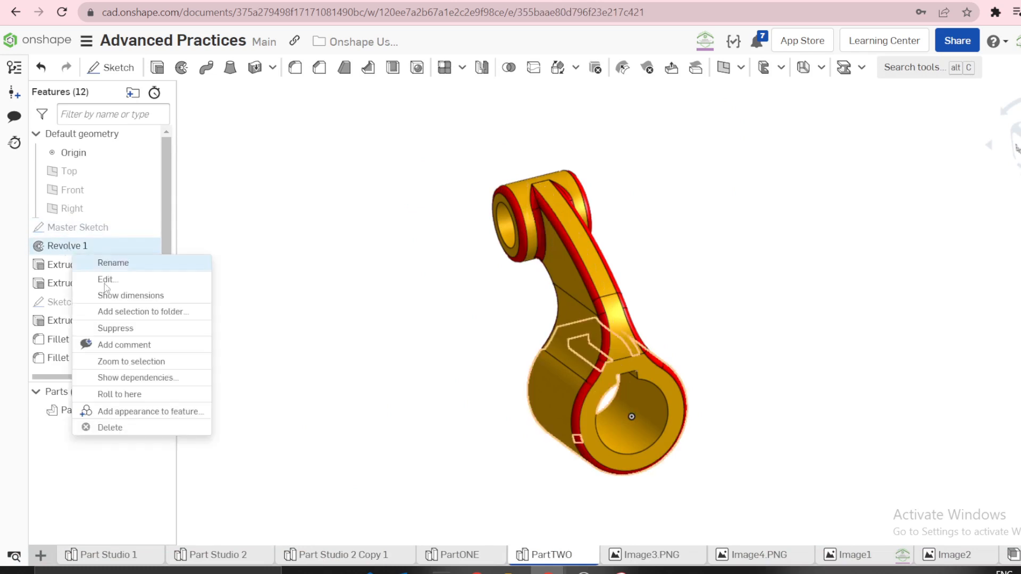
click(125, 394)
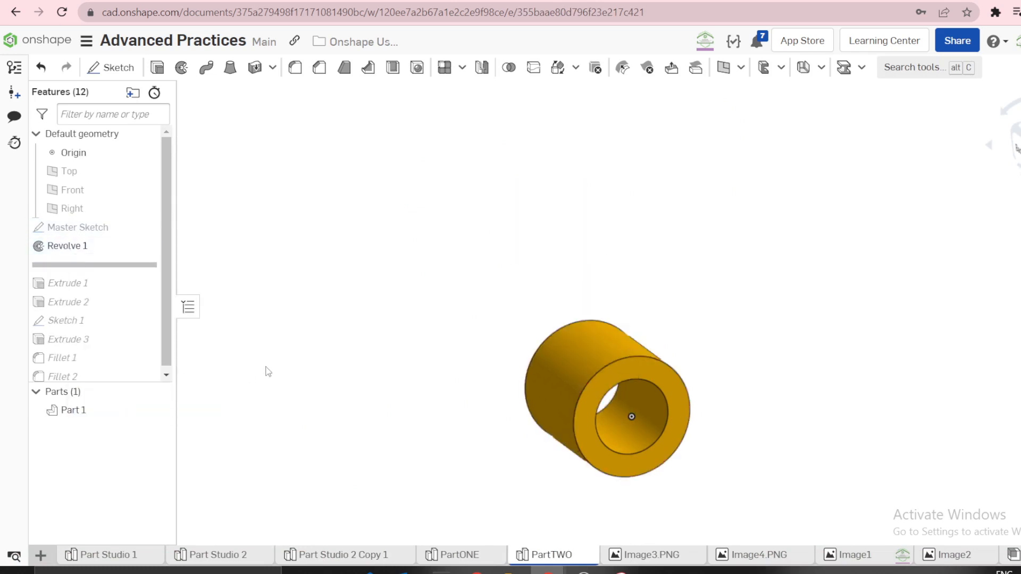
right_drag(397, 358, 353, 375)
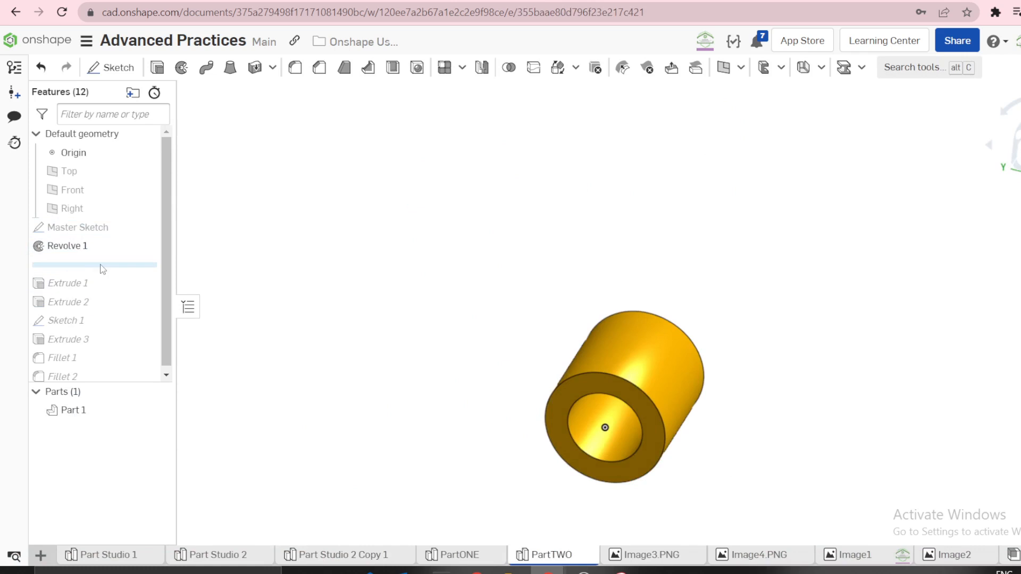
Review the model rolled forward to Extrude 2, and leave the rollback bar between Extrude 1 and Extrude 2
drag(105, 271, 104, 308)
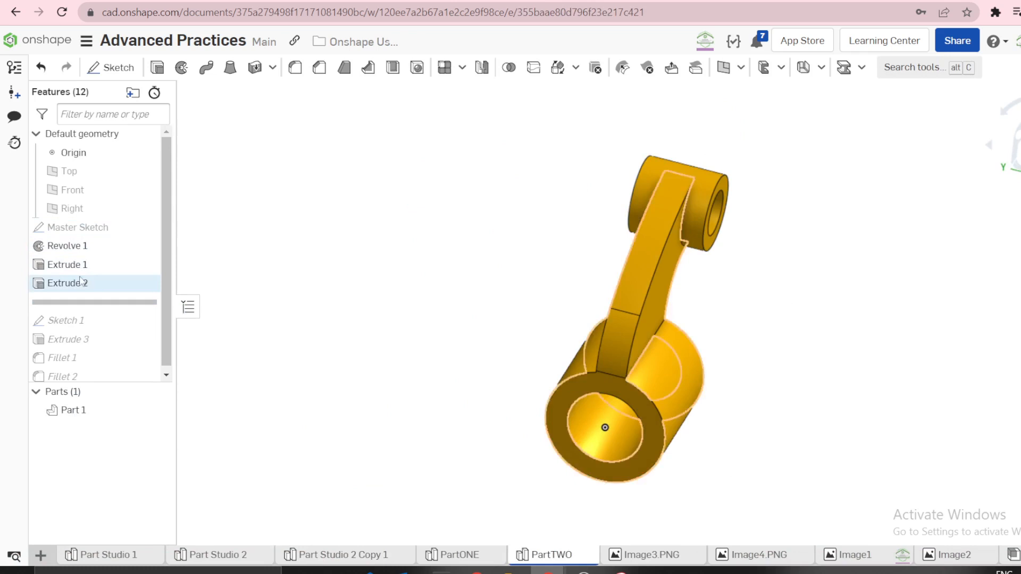
right_drag(526, 284, 497, 269)
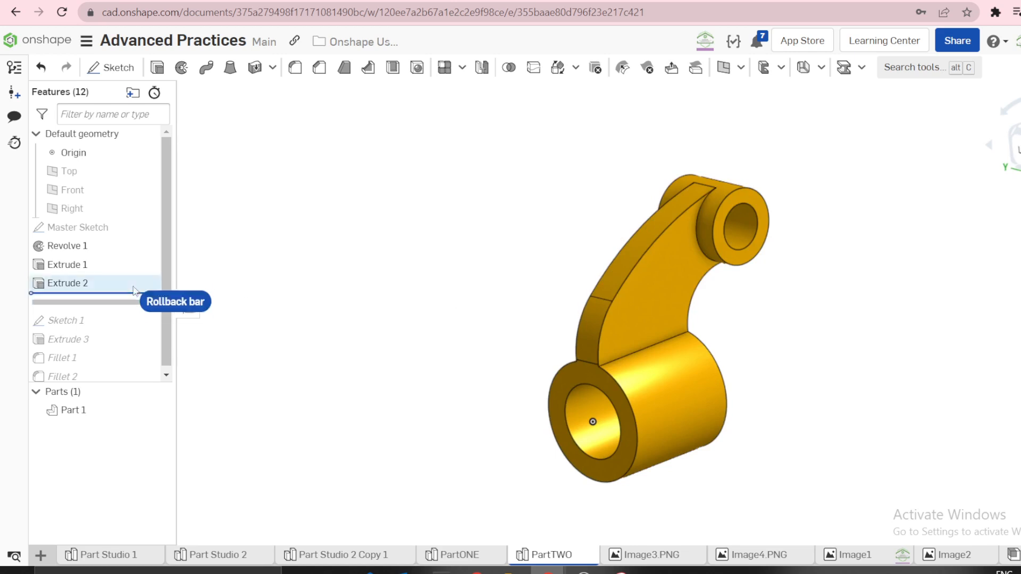
drag(137, 302, 198, 273)
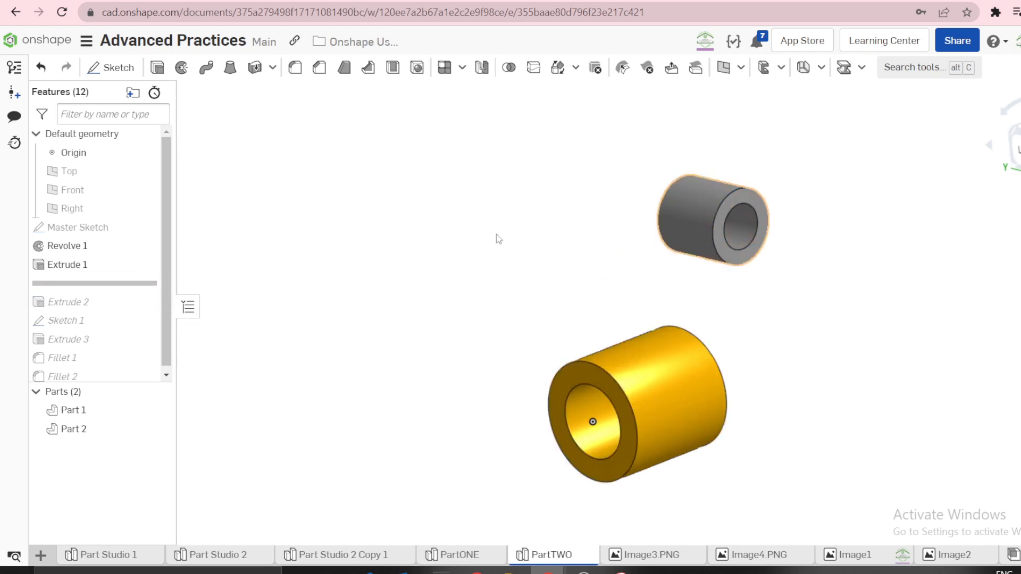
Roll the feature history forward past Extrude 2 and reorder Extrude 2 ahead of Extrude 1
mouse_move(126, 290)
mouse_down()
mouse_move(132, 319)
mouse_move(132, 308)
mouse_up()
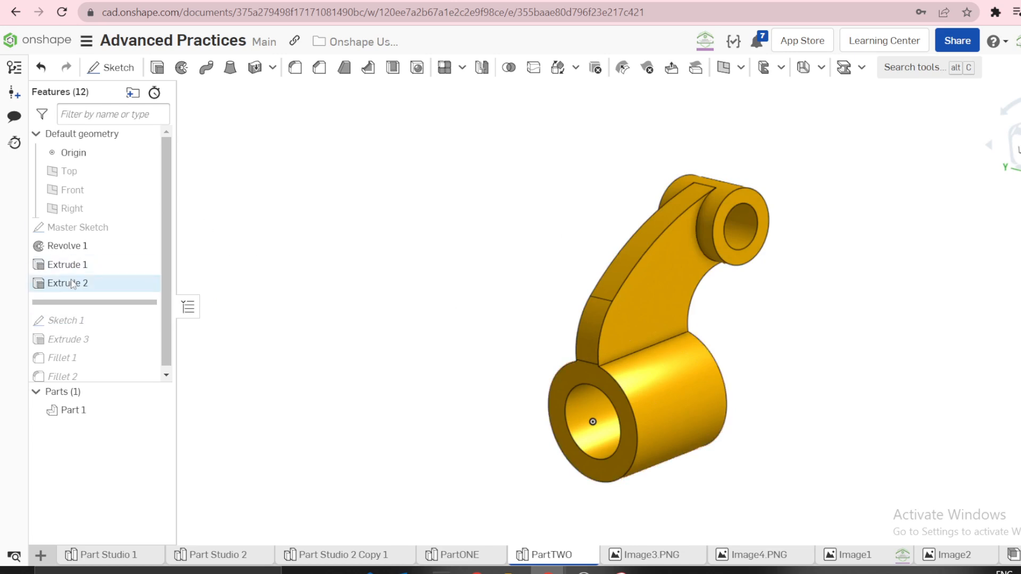
drag(74, 283, 95, 258)
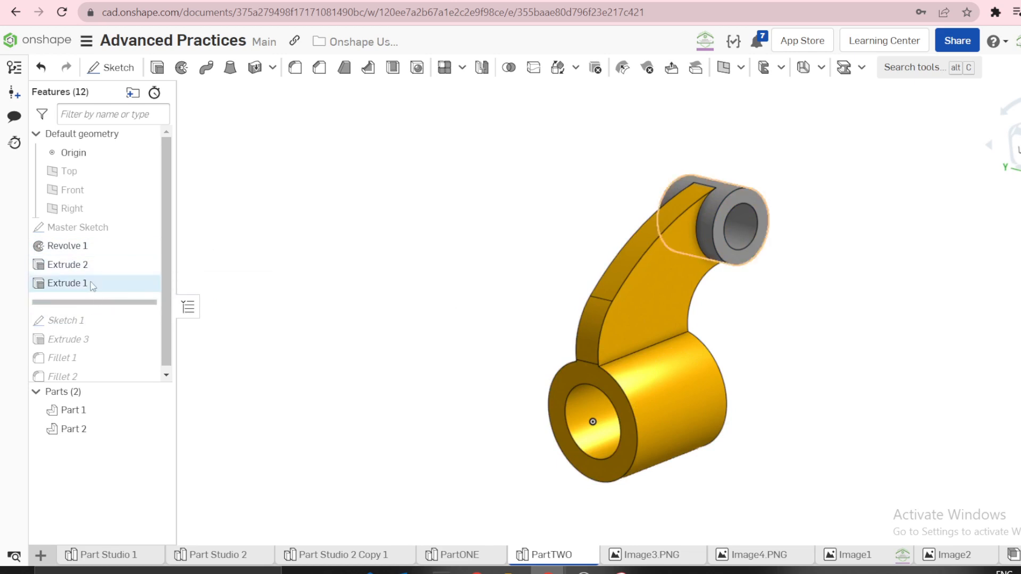
mouse_move(90, 302)
mouse_down()
mouse_move(93, 286)
mouse_move(88, 307)
mouse_up()
Edit Extrude 1 so that it adds material instead of creating a new part
right_click(74, 287)
click(103, 321)
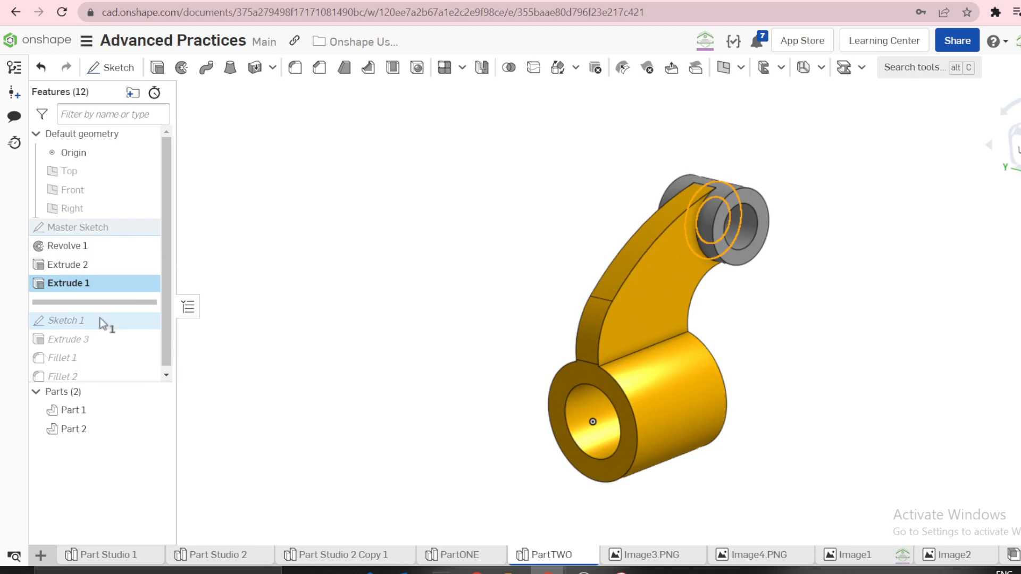
click(223, 133)
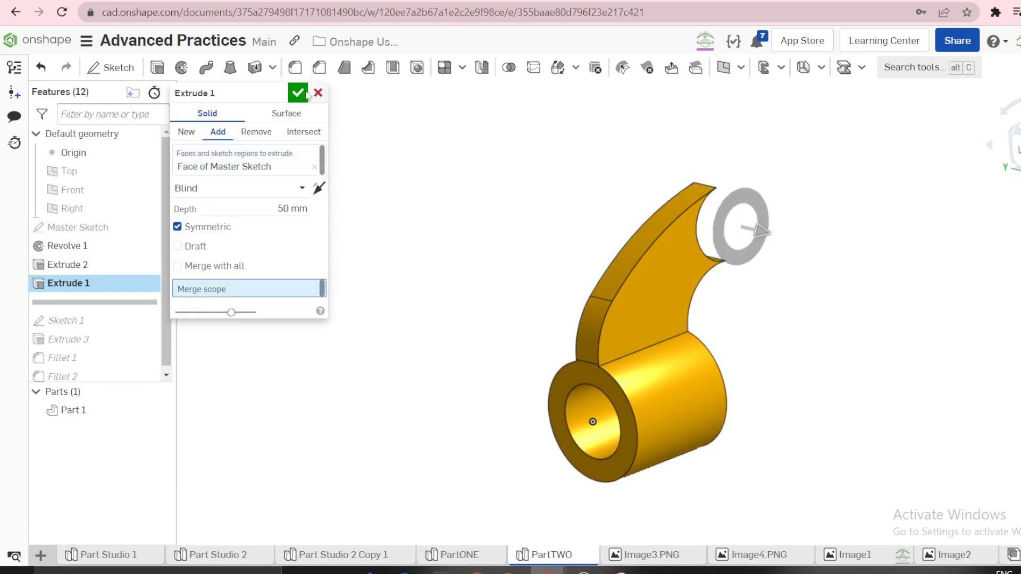
click(298, 92)
Edit Extrude 1 to merge with all, keeping it a solid extrusion
right_click(87, 282)
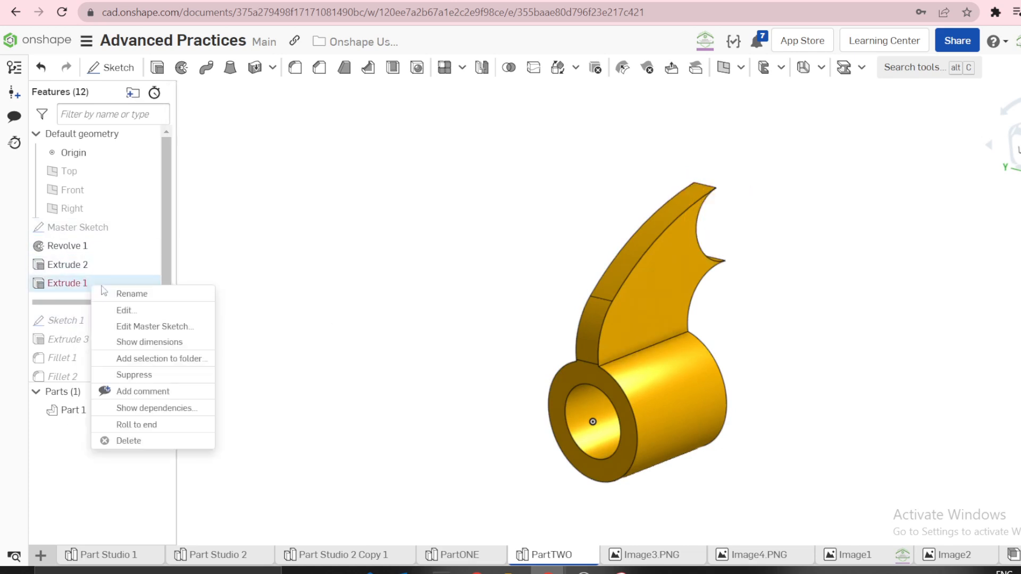
click(130, 309)
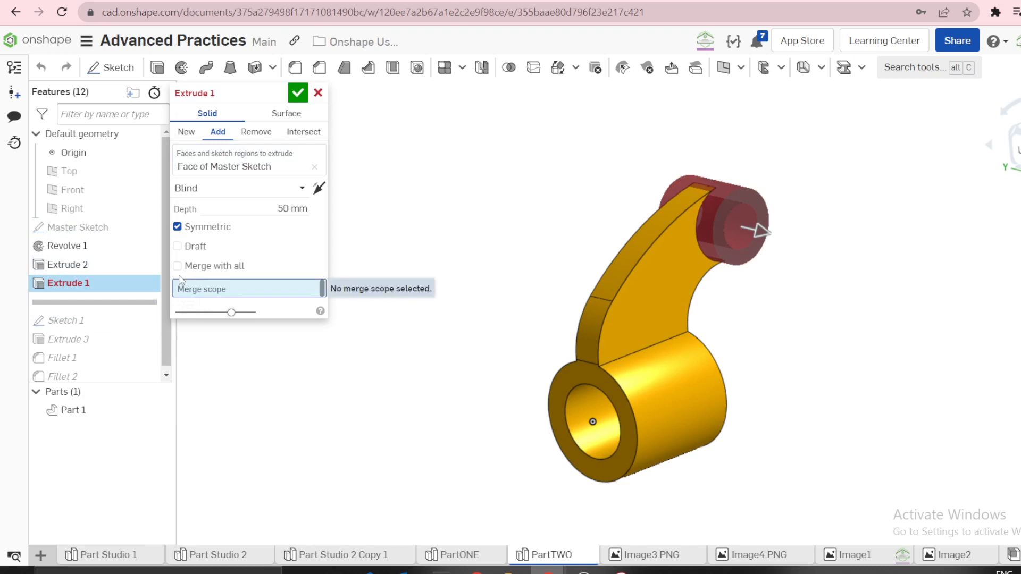
click(213, 266)
click(297, 111)
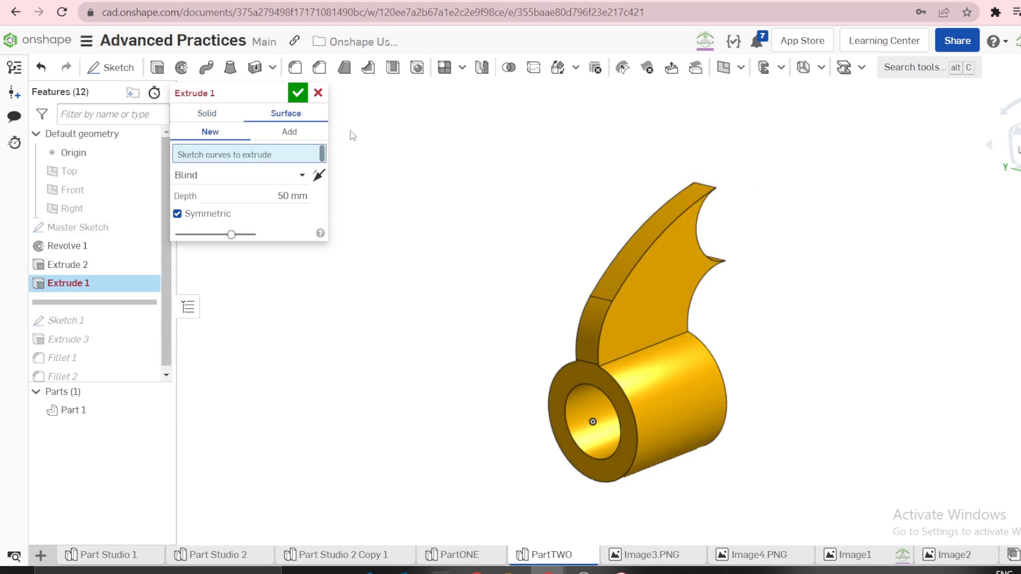
click(207, 115)
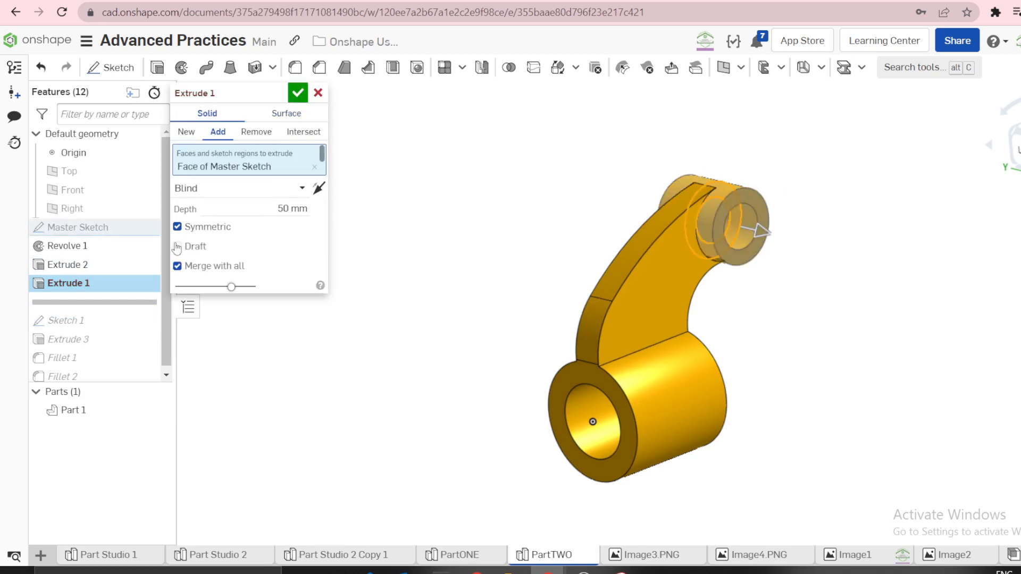
click(297, 93)
Review the model at Revolve 1 and at Extrude 2, and compare the rib and main cylinder with the Image4.PNG drawing
scroll(329, 182, down, 3)
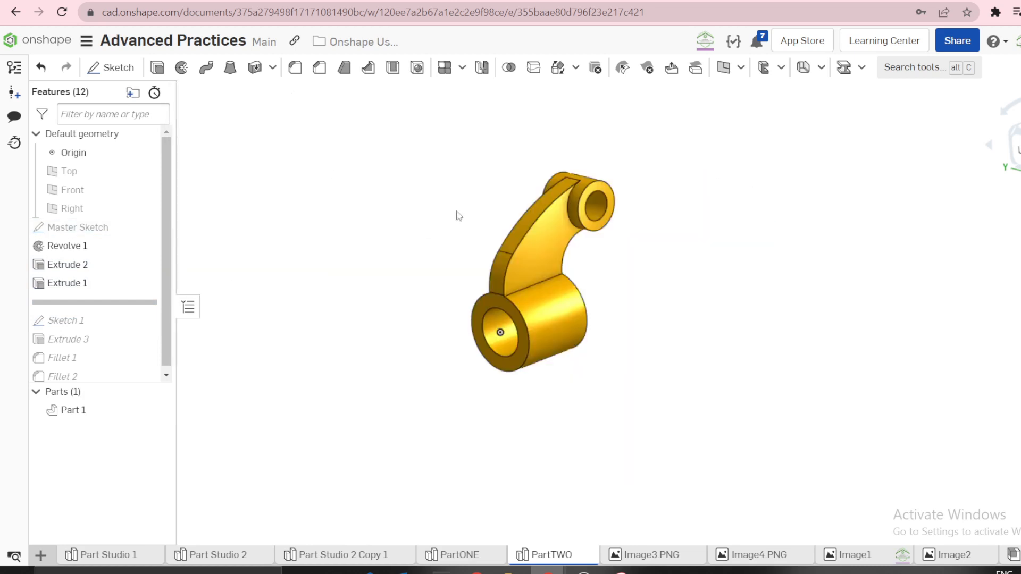
scroll(459, 216, up, 2)
drag(89, 307, 102, 269)
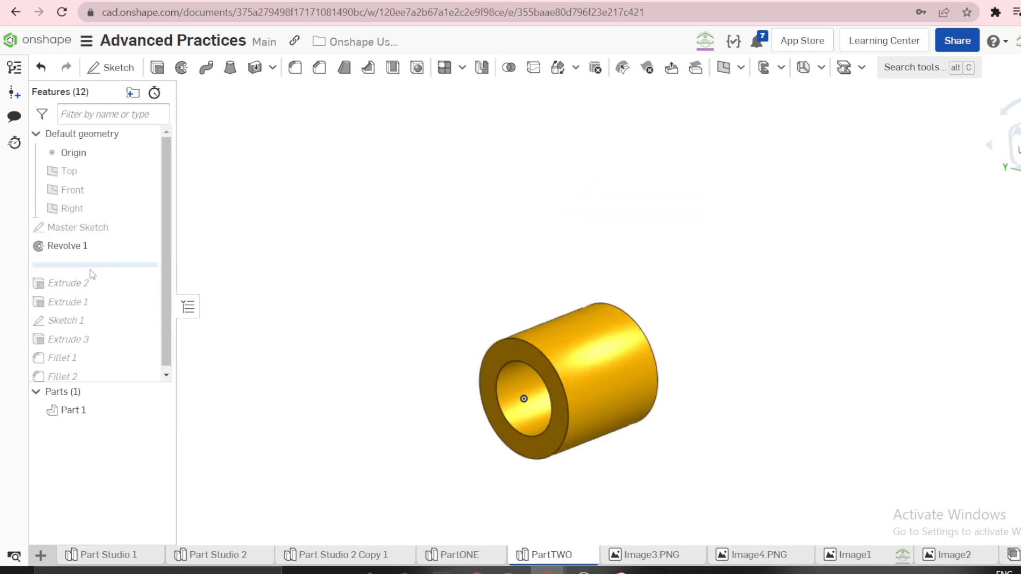
mouse_move(90, 270)
mouse_down()
mouse_move(93, 296)
mouse_move(94, 288)
mouse_up()
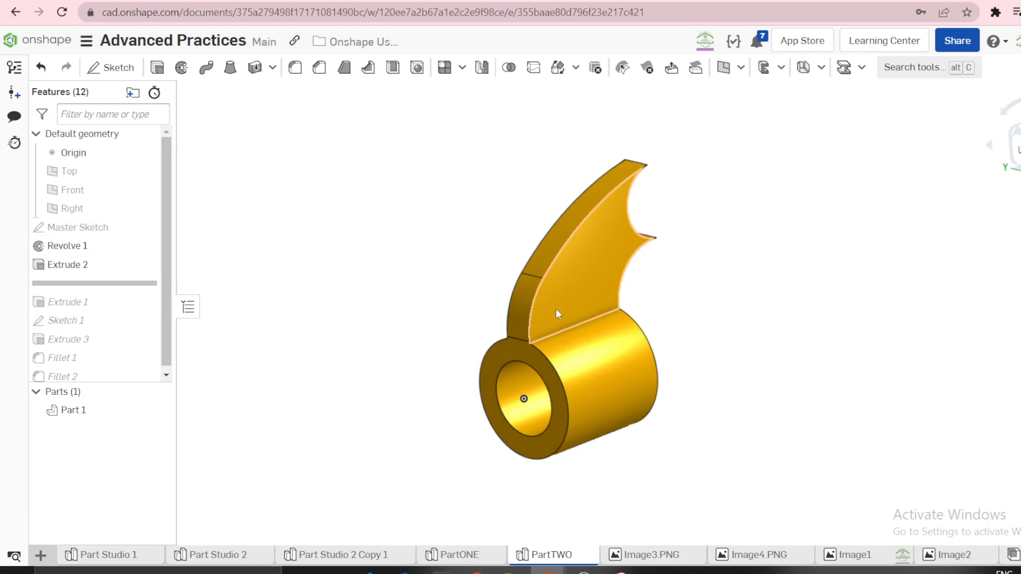
double_click(567, 293)
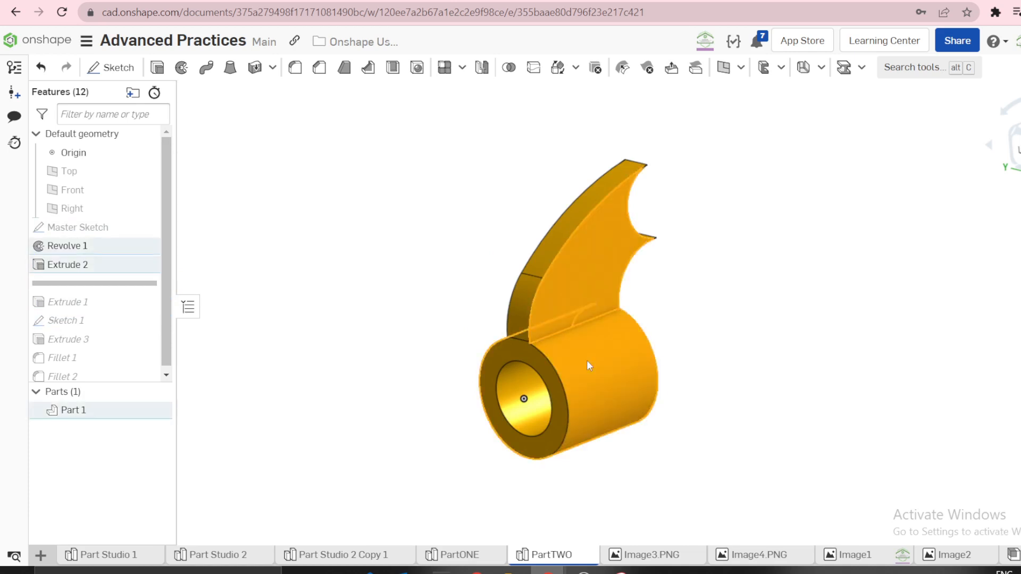
click(401, 245)
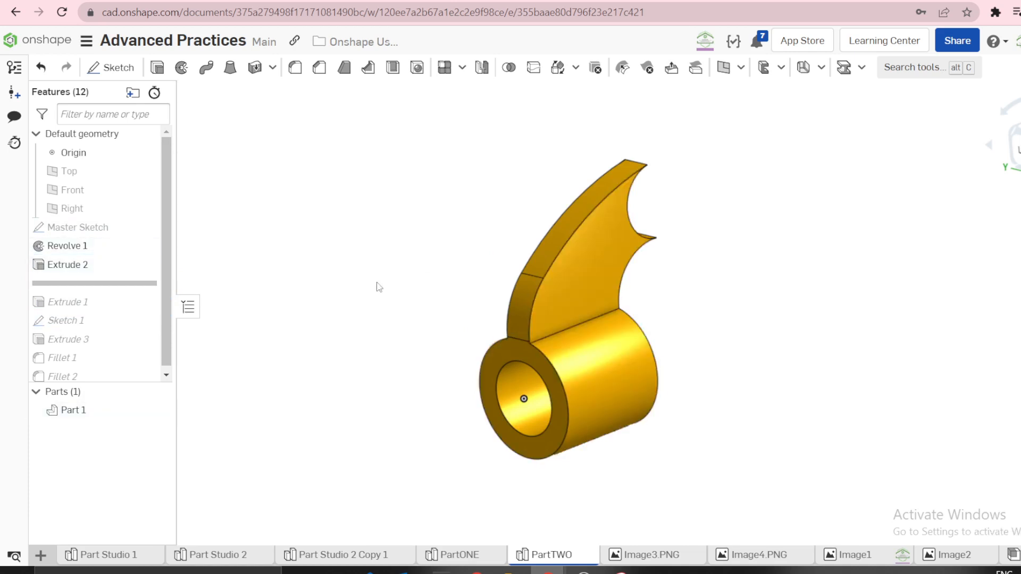
mouse_move(382, 282)
right_down()
mouse_move(376, 274)
mouse_move(406, 242)
mouse_move(399, 257)
mouse_move(413, 280)
mouse_move(428, 264)
mouse_move(399, 255)
mouse_move(388, 272)
right_up()
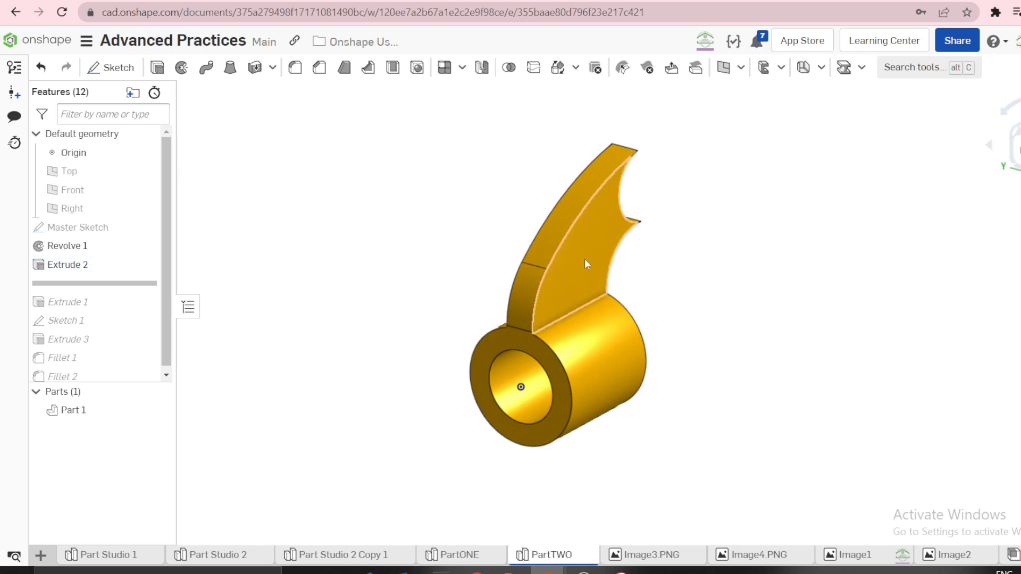
mouse_move(560, 298)
right_down()
mouse_move(606, 299)
mouse_move(559, 306)
mouse_move(572, 289)
right_up()
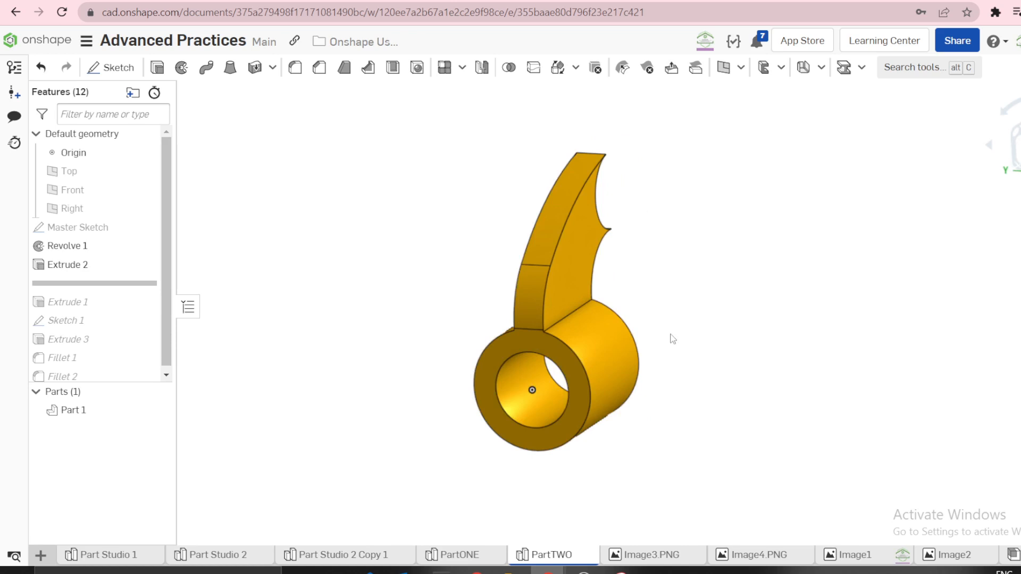
click(774, 556)
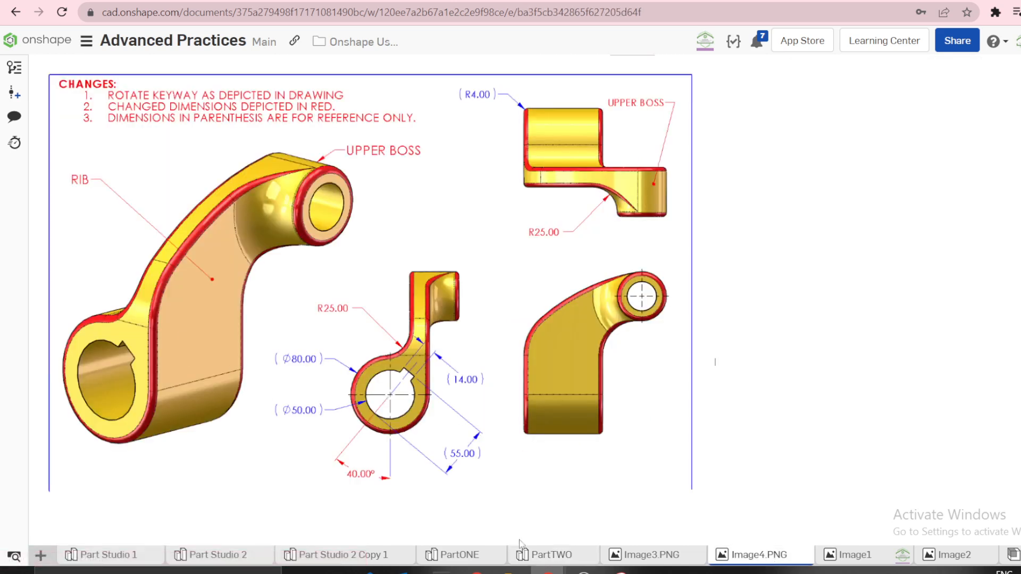
click(549, 555)
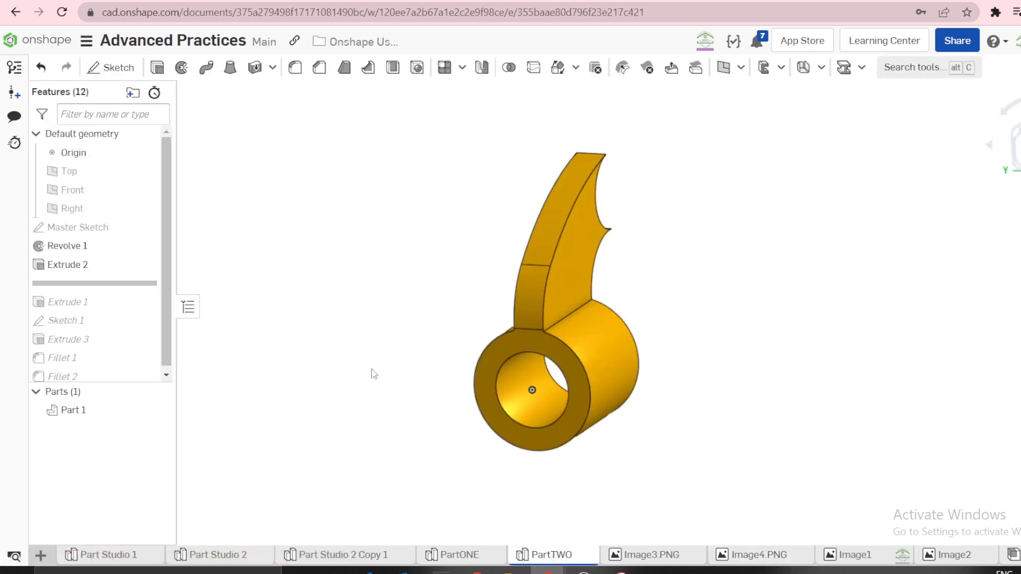
click(741, 67)
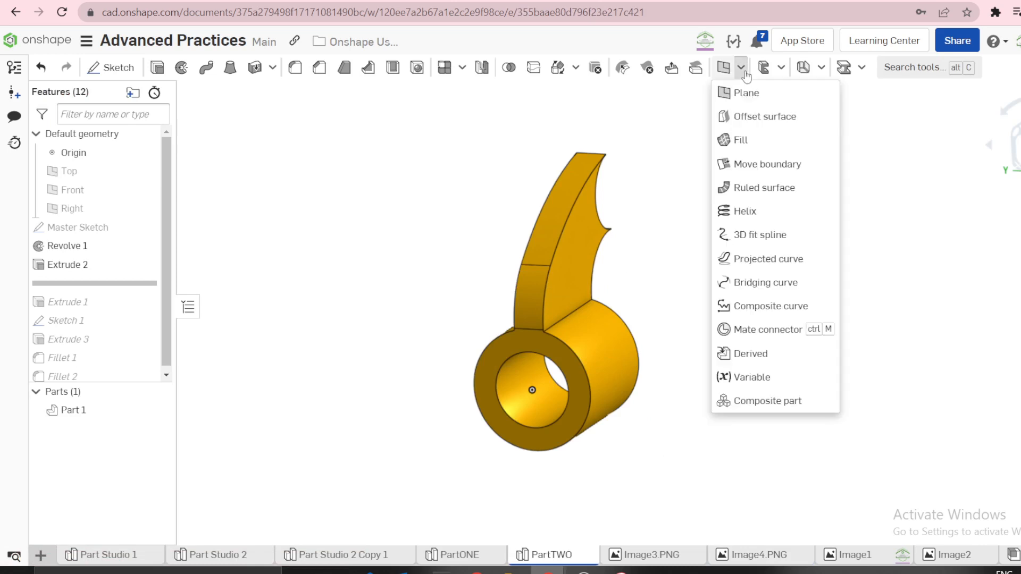
click(763, 94)
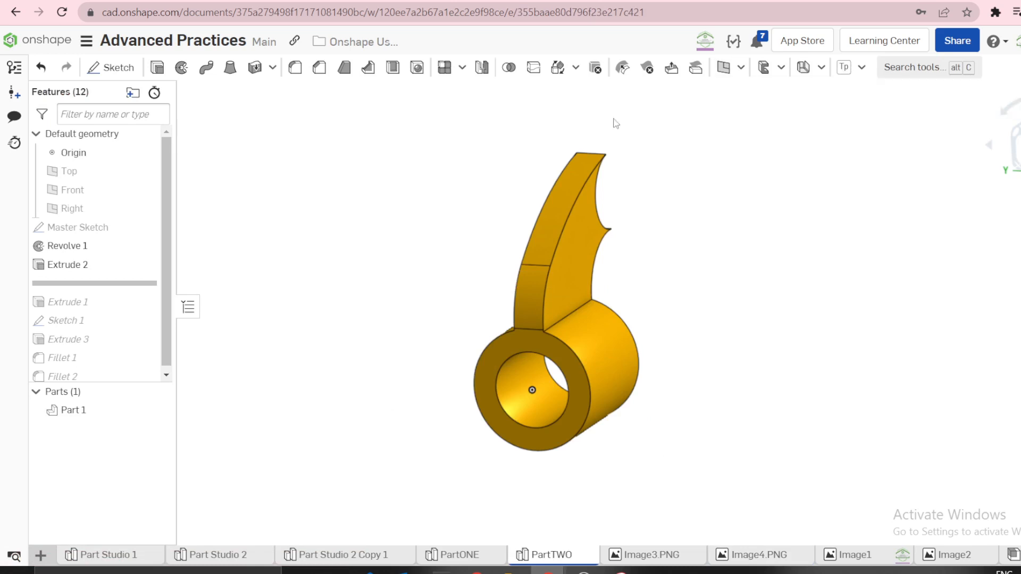
click(264, 140)
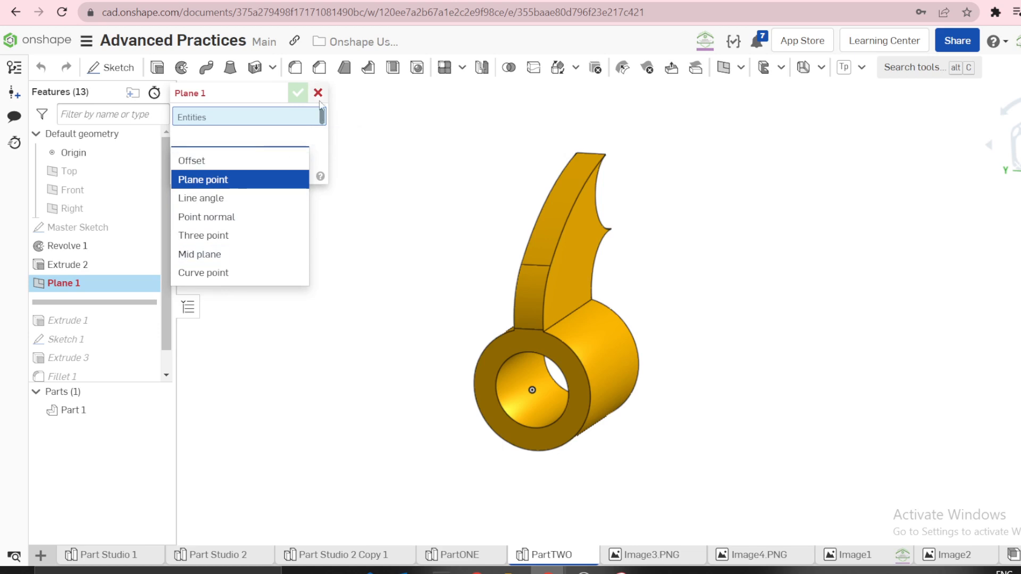
key(Escape)
key(Escape)
Roll the history back to just after Master Sketch, show that sketch, and start a new sketch on the Right plane
drag(102, 284, 96, 246)
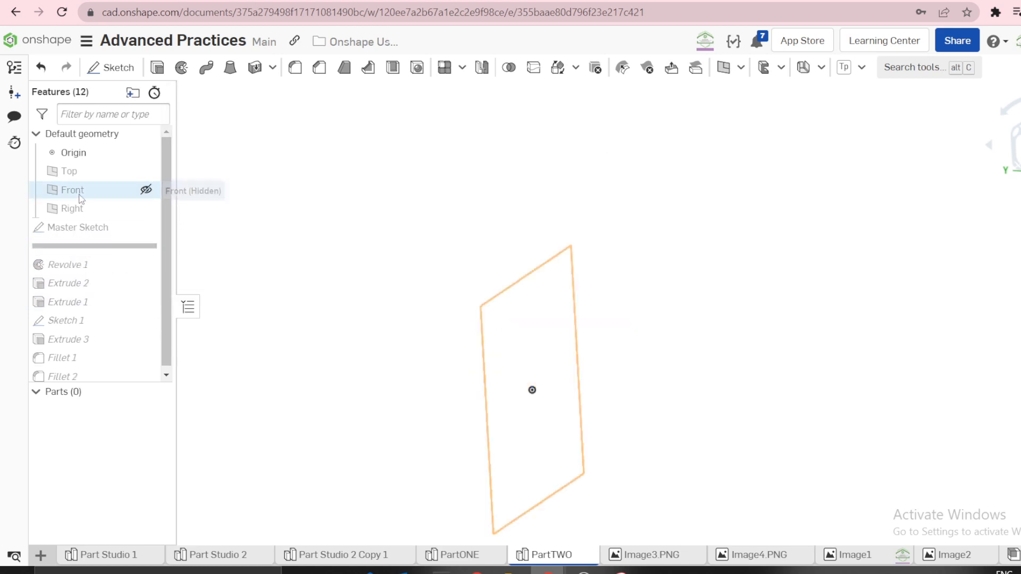
click(145, 227)
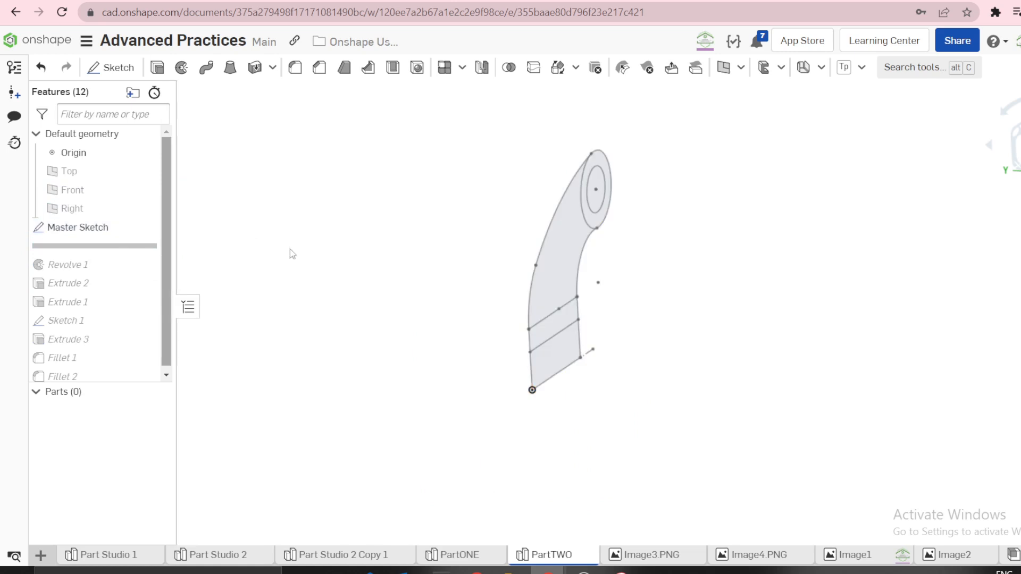
click(79, 208)
right_click(96, 215)
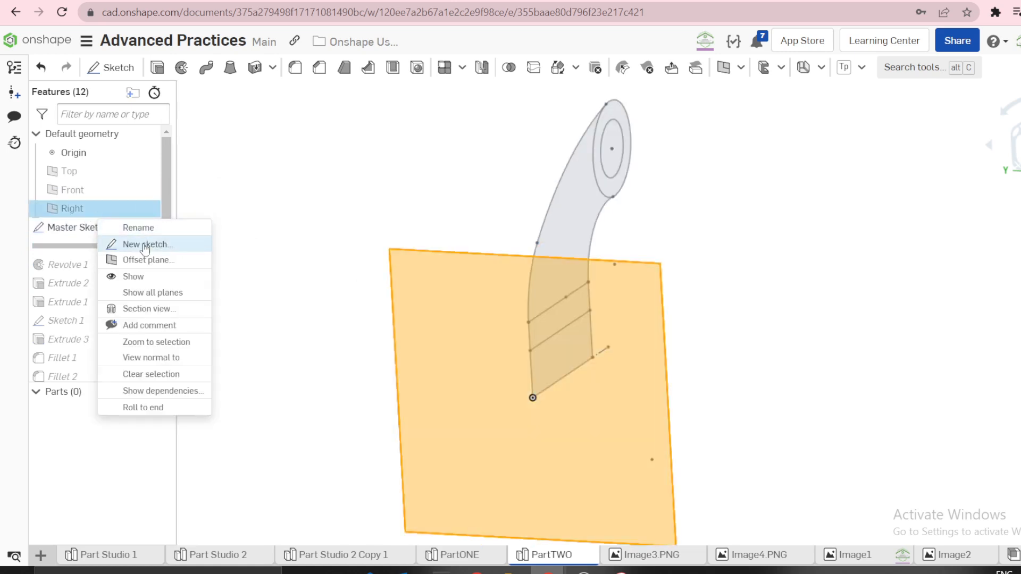
click(130, 244)
Draw a horizontal line from the origin outward, viewed normal to the sketch plane
click(145, 68)
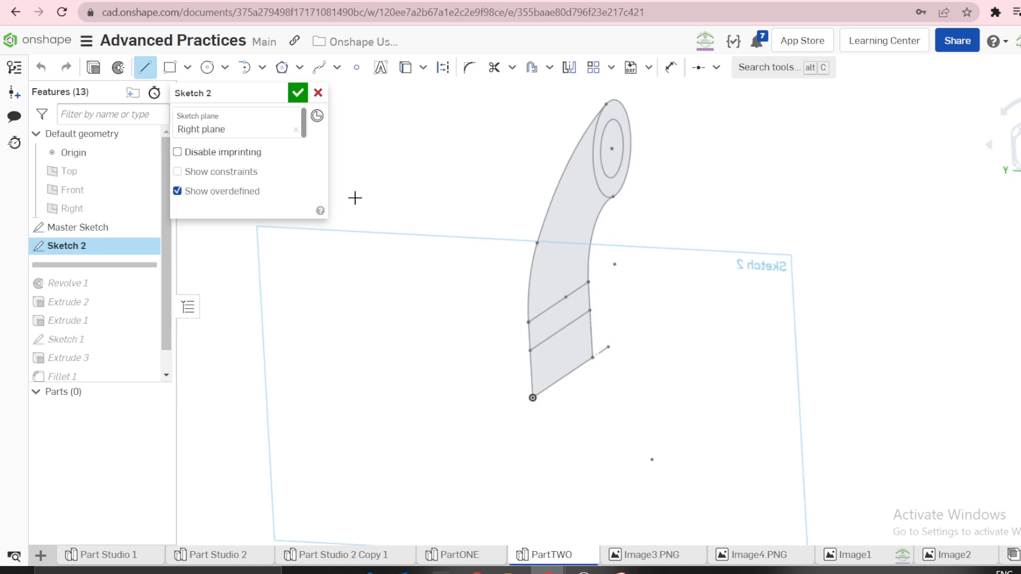
key(n)
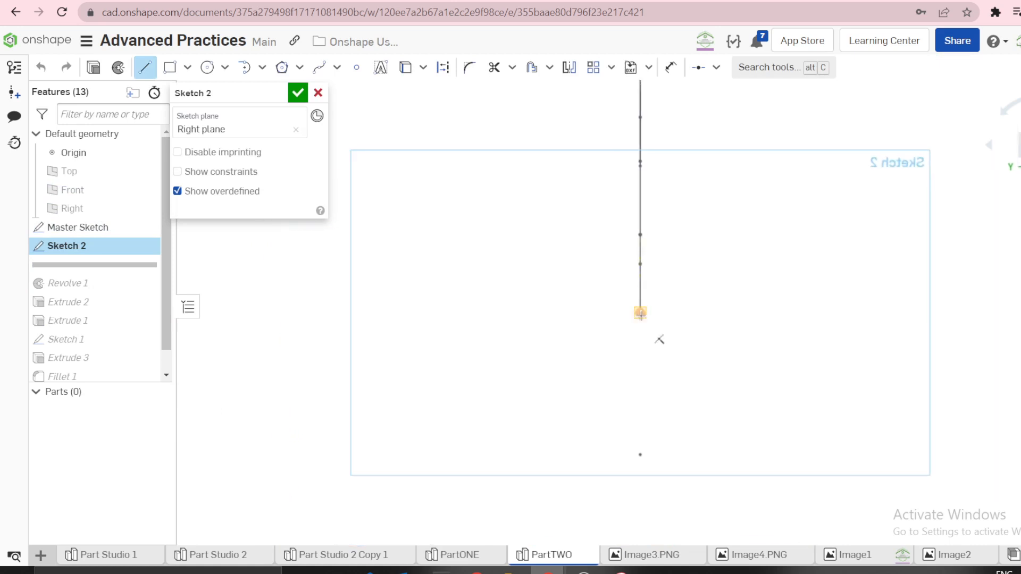
click(789, 313)
key(Escape)
Draw a 40 mm vertical line from the Master Sketch's upper corner point down to the origin, and make it construction geometry
right_drag(792, 328, 740, 348)
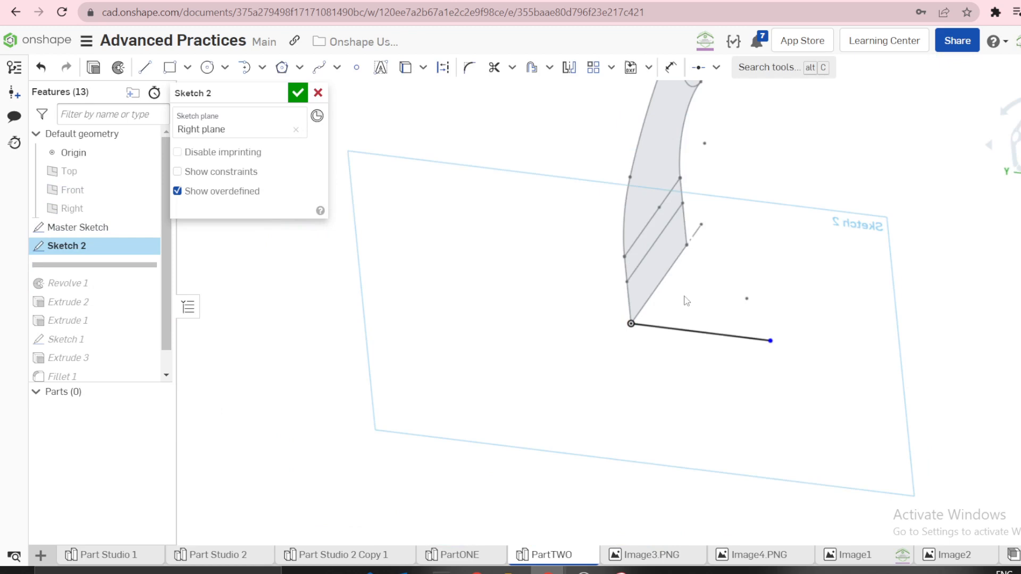
key(l)
scroll(675, 296, up, 5)
click(539, 207)
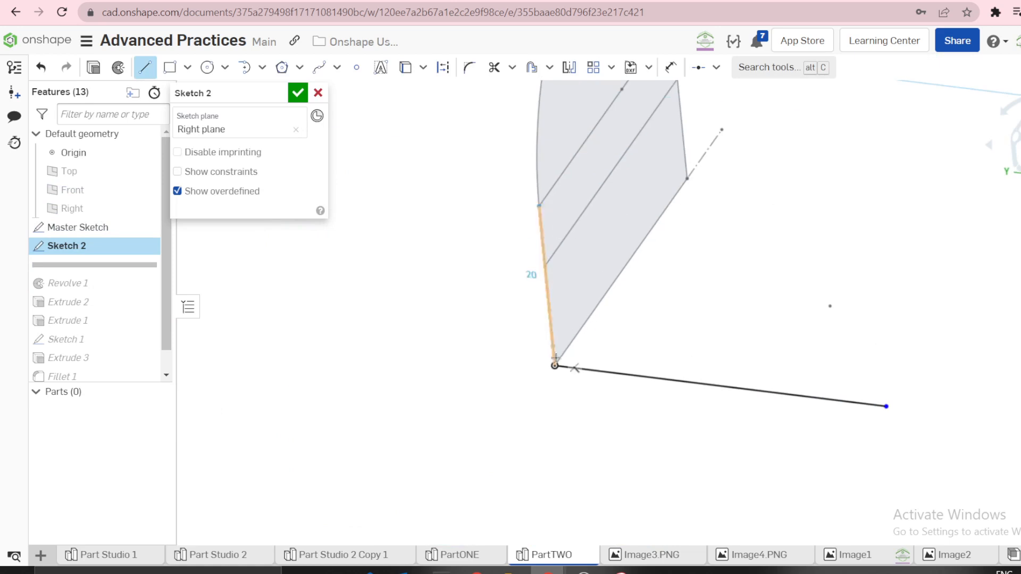
click(554, 367)
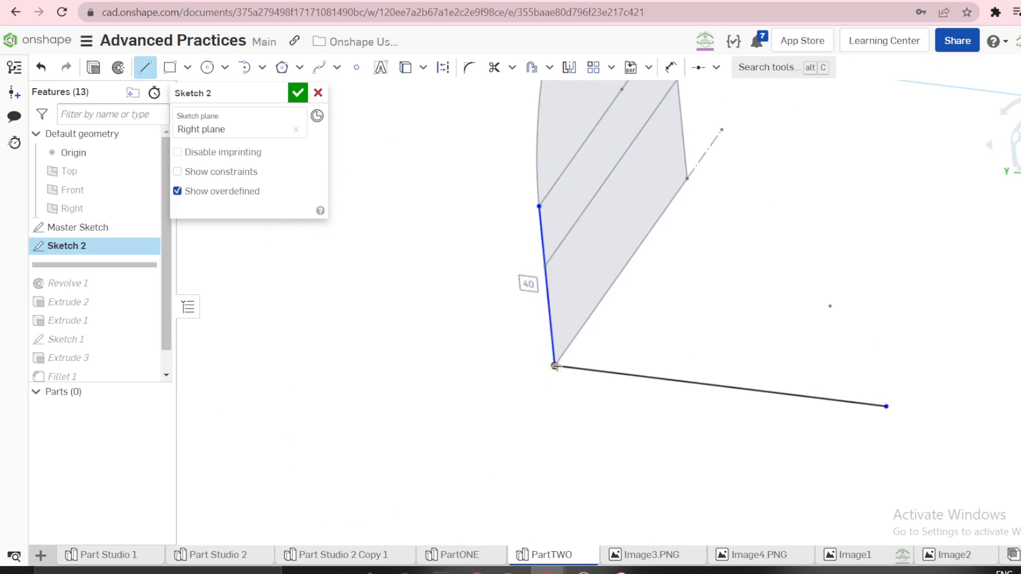
key(Escape)
click(553, 323)
key(q)
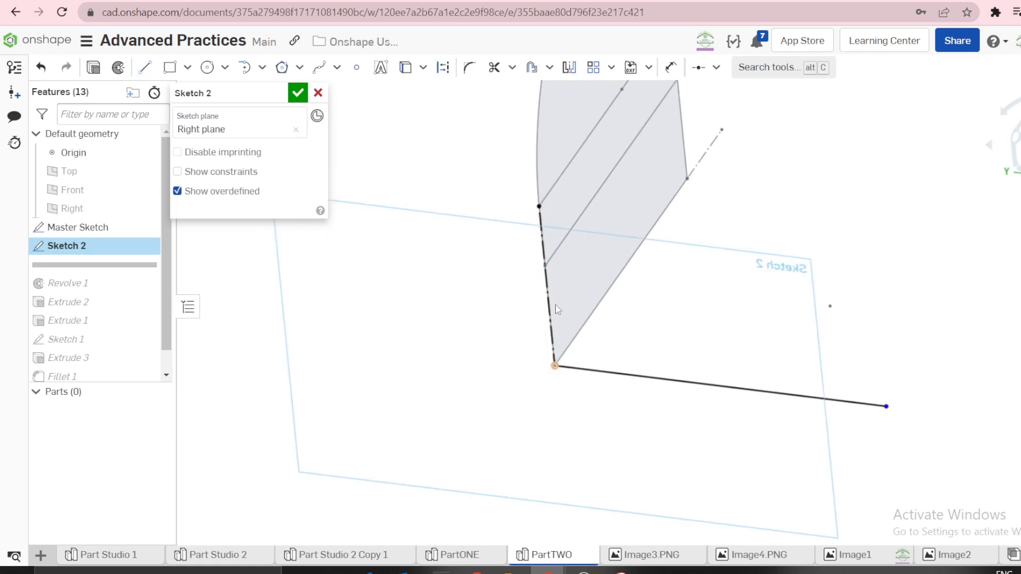
Constrain the horizontal and vertical lines to equal length, make the horizontal line construction geometry, and finish the sketch
key(d)
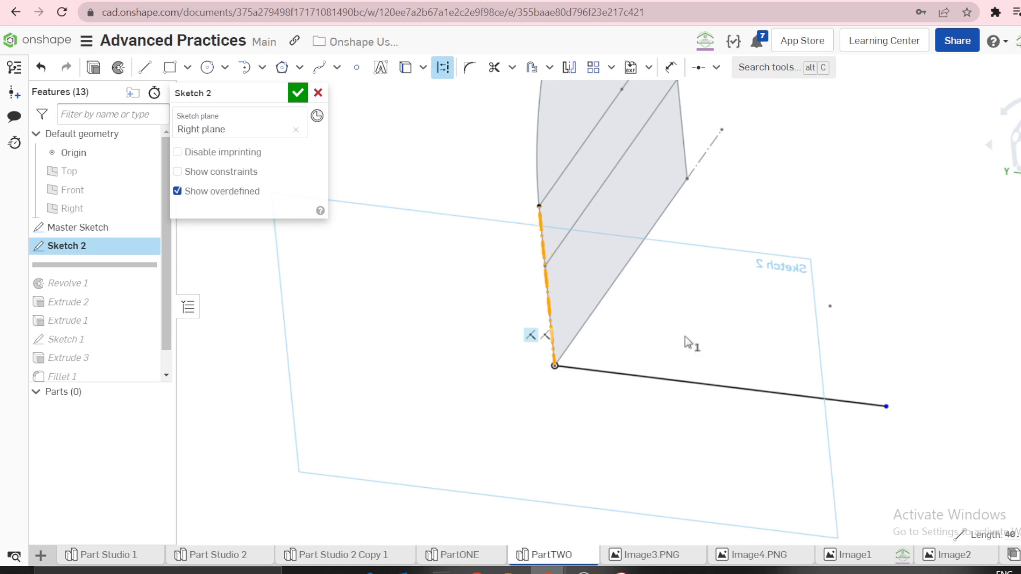
click(673, 380)
key(e)
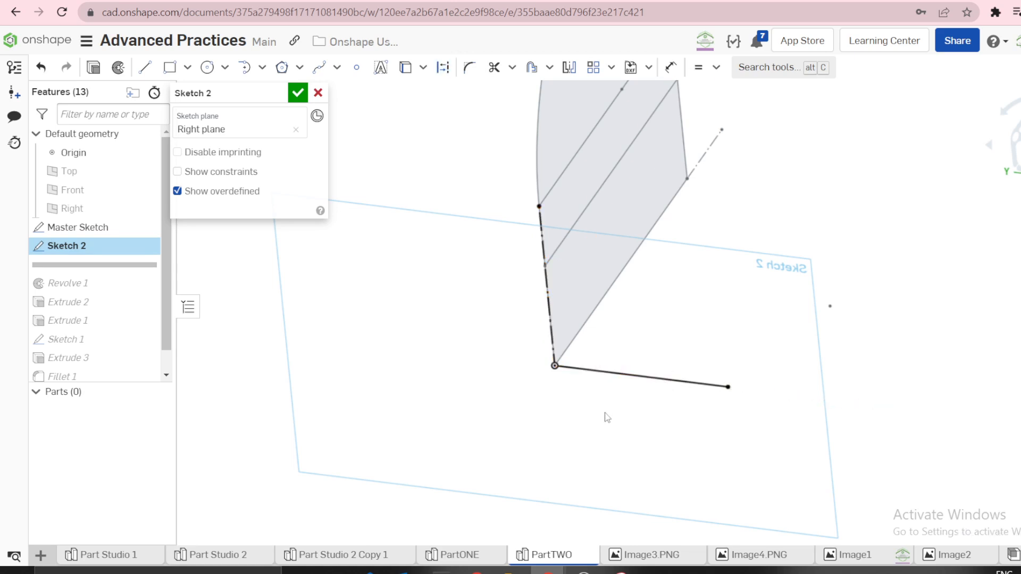
click(642, 379)
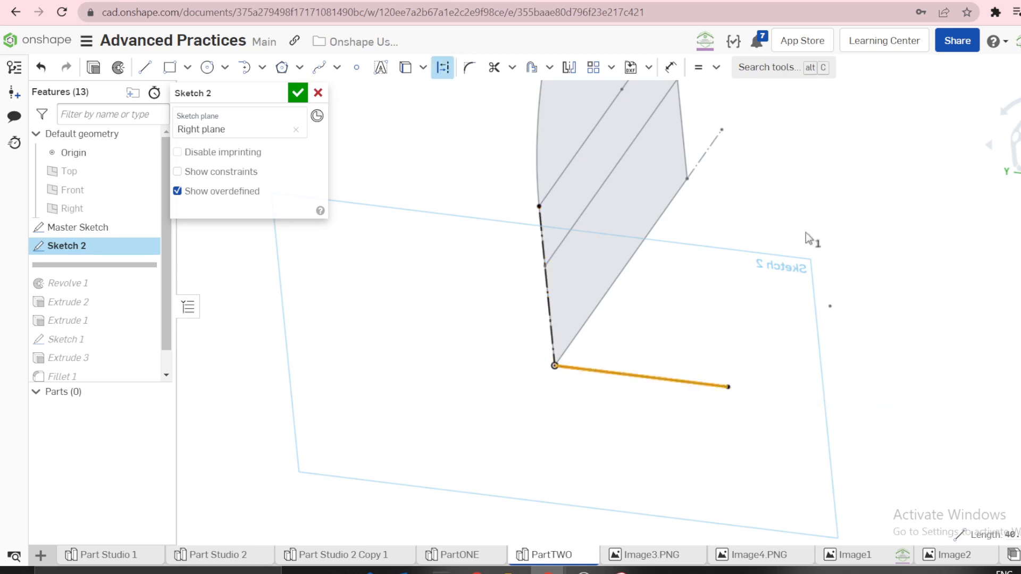
key(q)
click(297, 94)
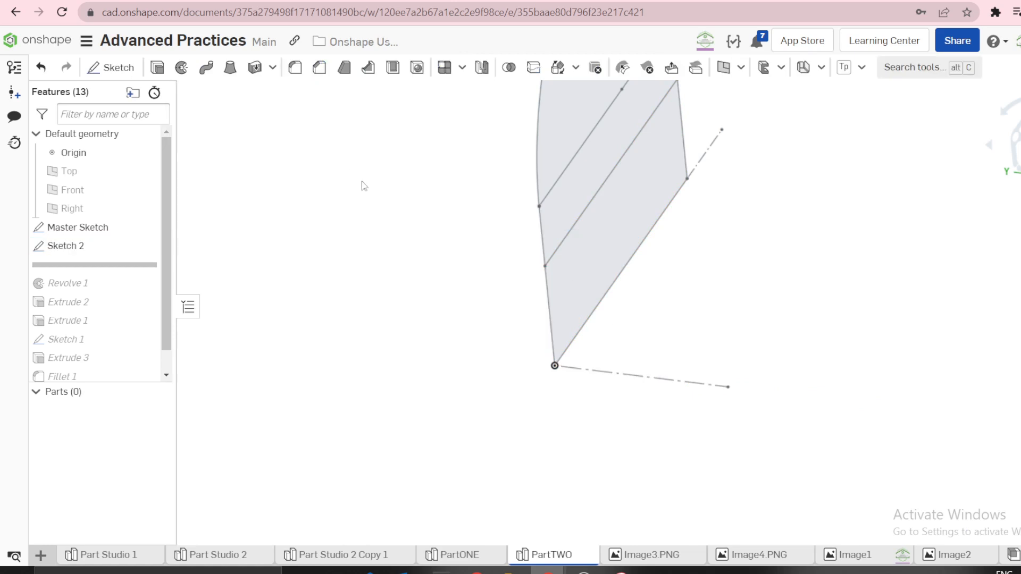
Roll the history to just after Revolve 1 and create a plane parallel to the Front plane through the horizontal construction line's outer endpoint
mouse_move(360, 187)
right_down()
mouse_move(463, 301)
mouse_move(454, 324)
mouse_move(445, 257)
right_up()
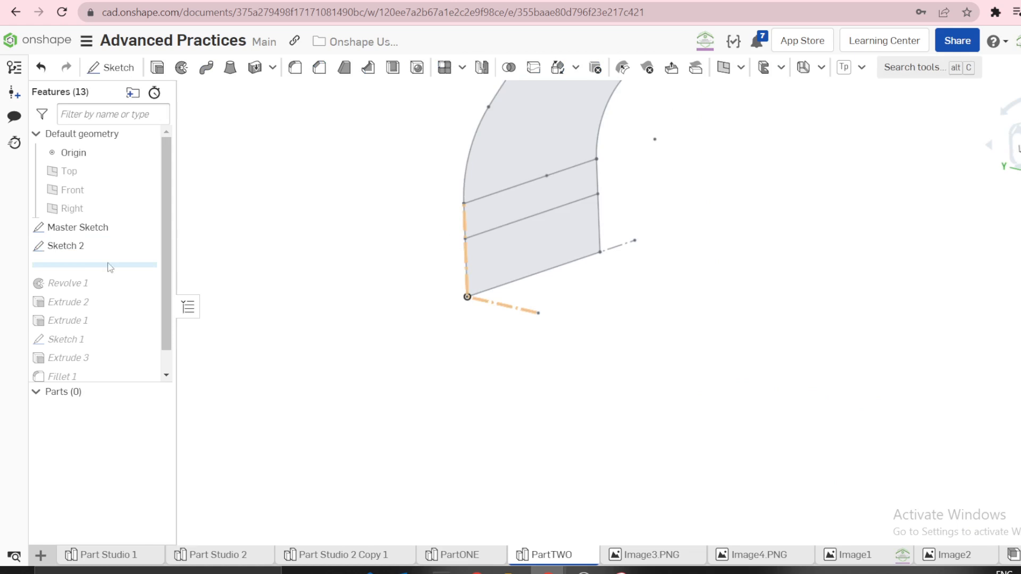
mouse_move(110, 268)
mouse_down()
mouse_move(106, 292)
mouse_move(92, 293)
mouse_up()
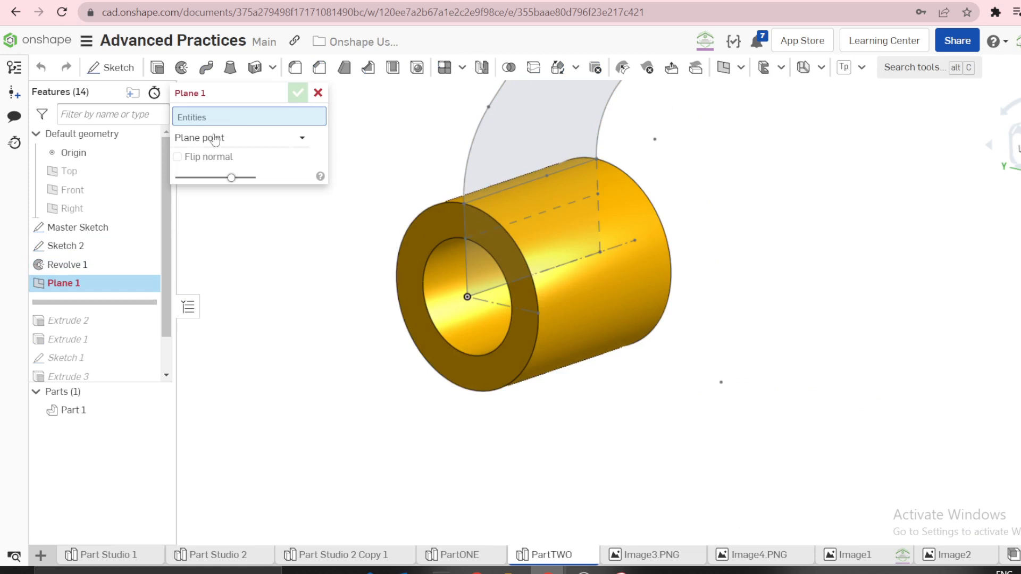
click(215, 140)
click(203, 178)
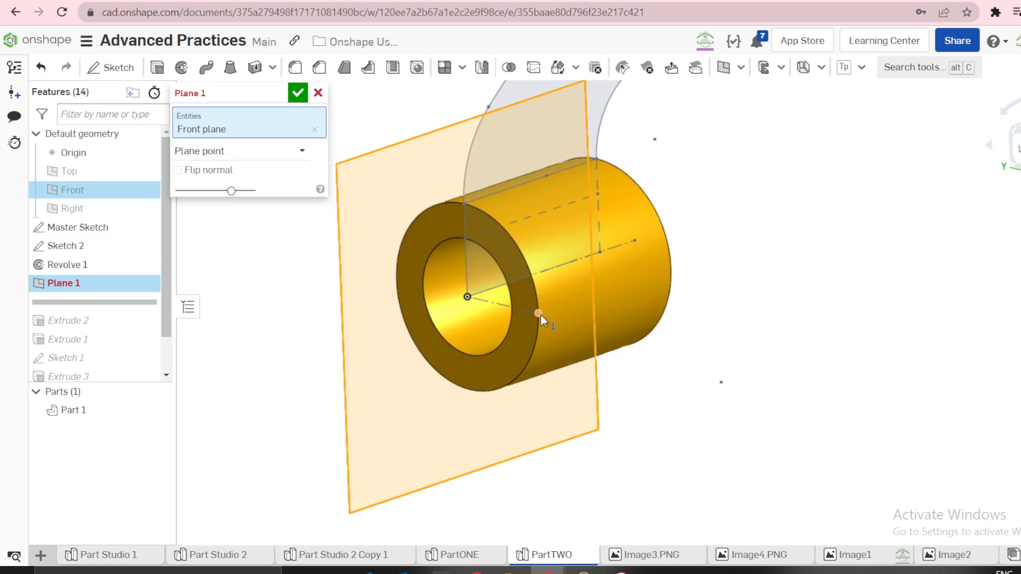
click(539, 313)
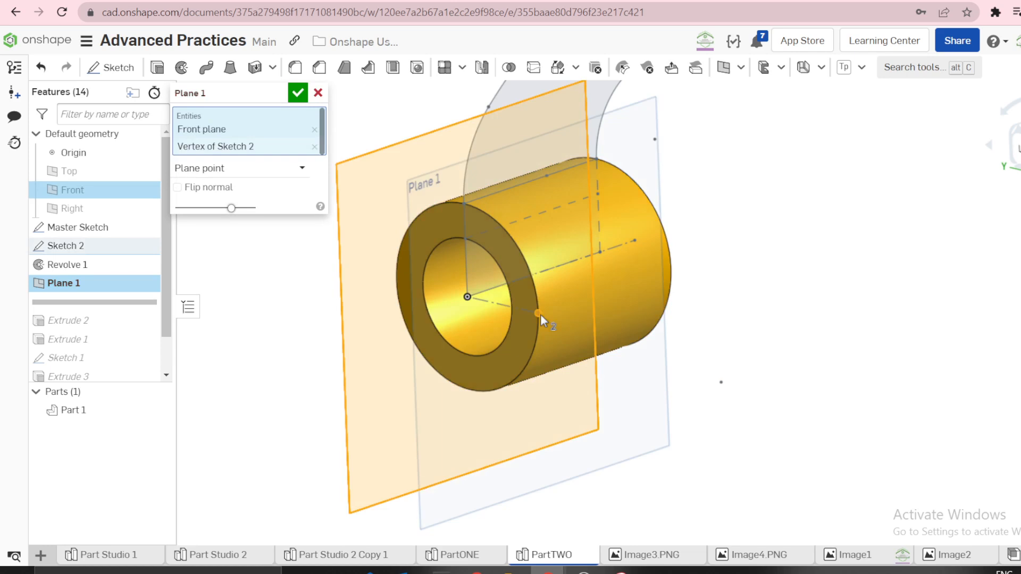
click(299, 92)
Edit the Master Sketch and set the main cylinder's outer diameter to 60 mm
scroll(328, 198, down, 3)
right_drag(399, 305, 474, 287)
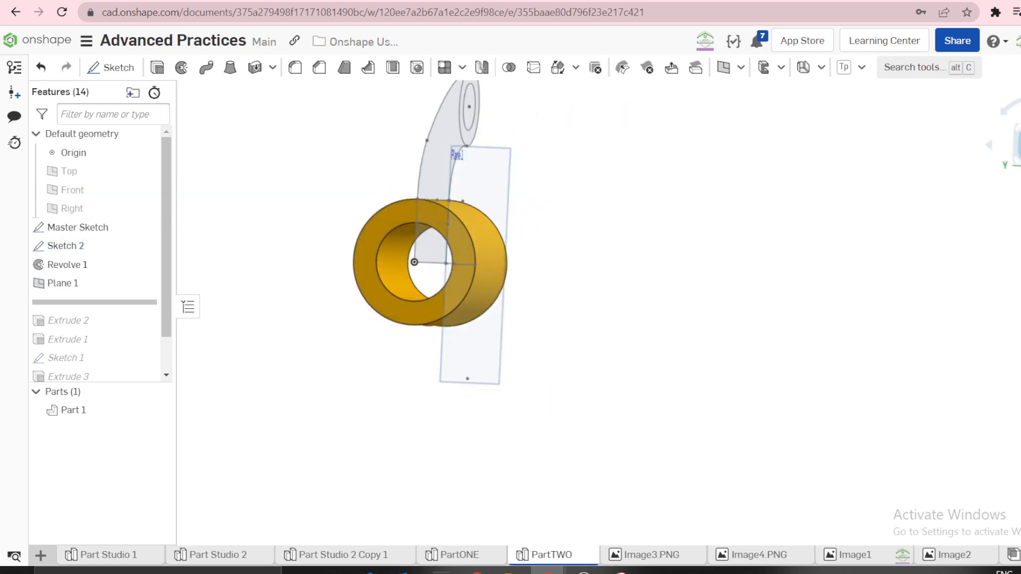
click(1016, 143)
scroll(691, 288, down, 1)
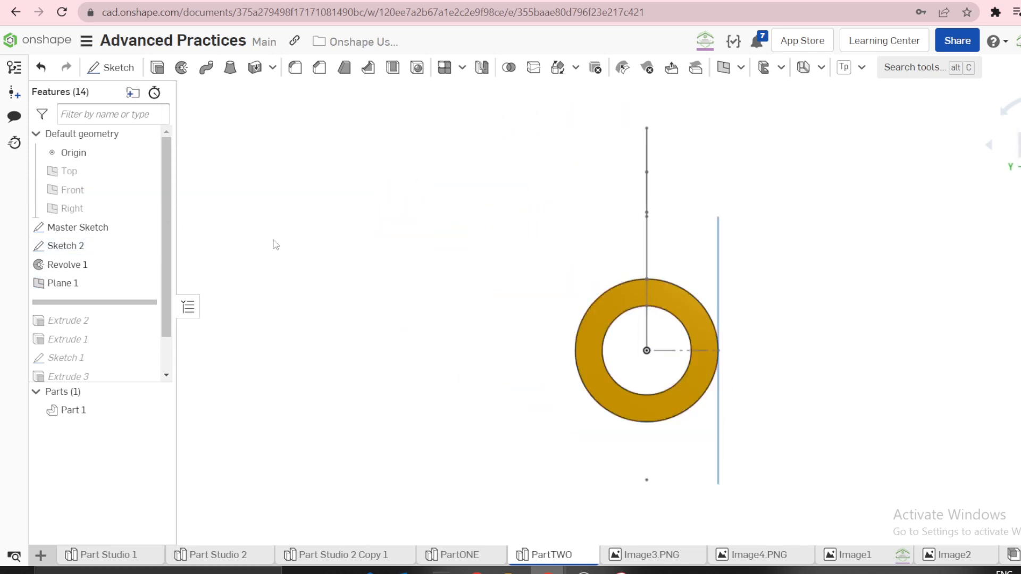
right_click(106, 229)
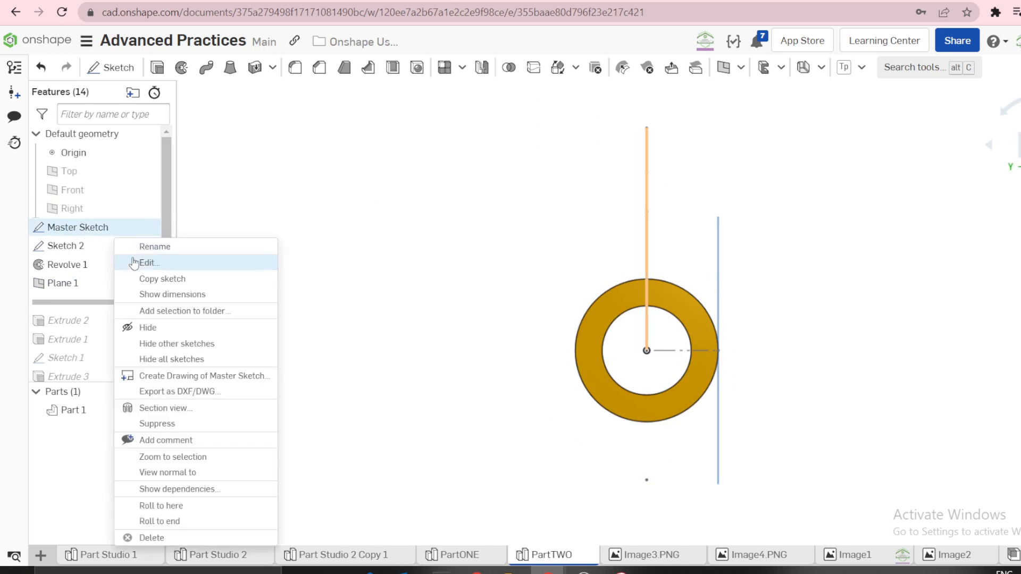
click(134, 262)
right_drag(602, 331, 545, 352)
double_click(524, 386)
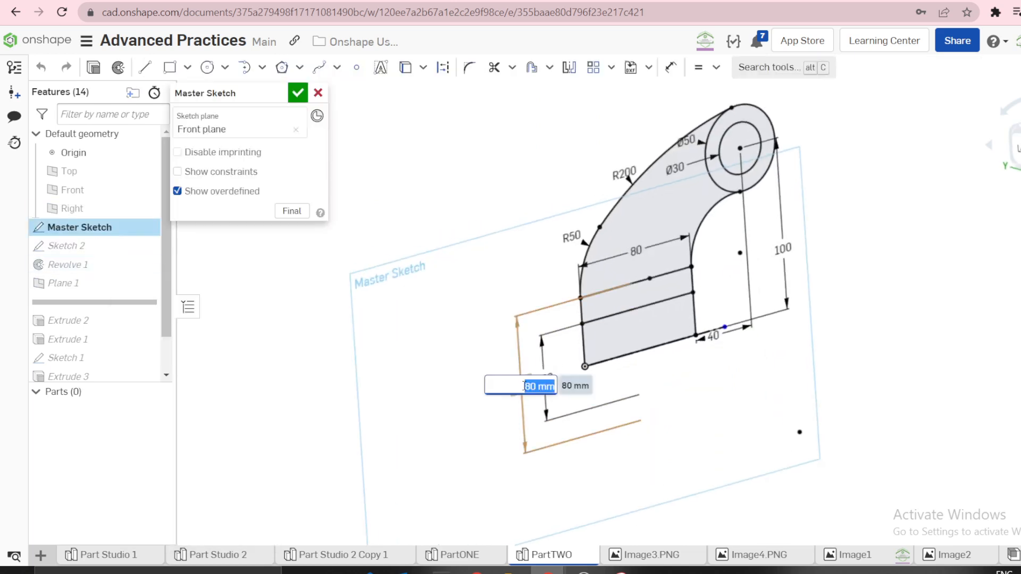
key(Return)
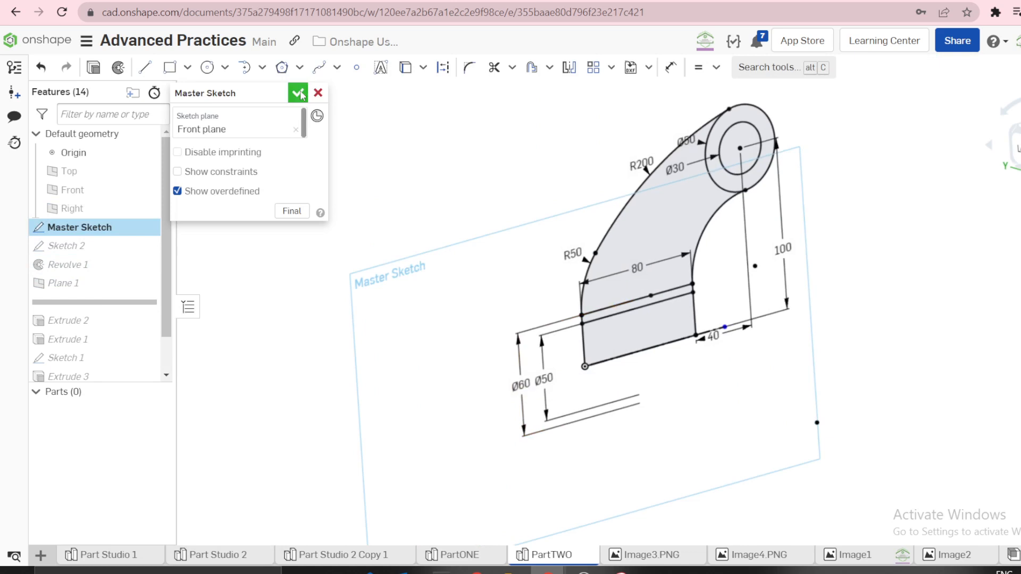
click(298, 94)
Edit the Master Sketch again and restore the main cylinder's outer diameter to 80 mm
click(1010, 159)
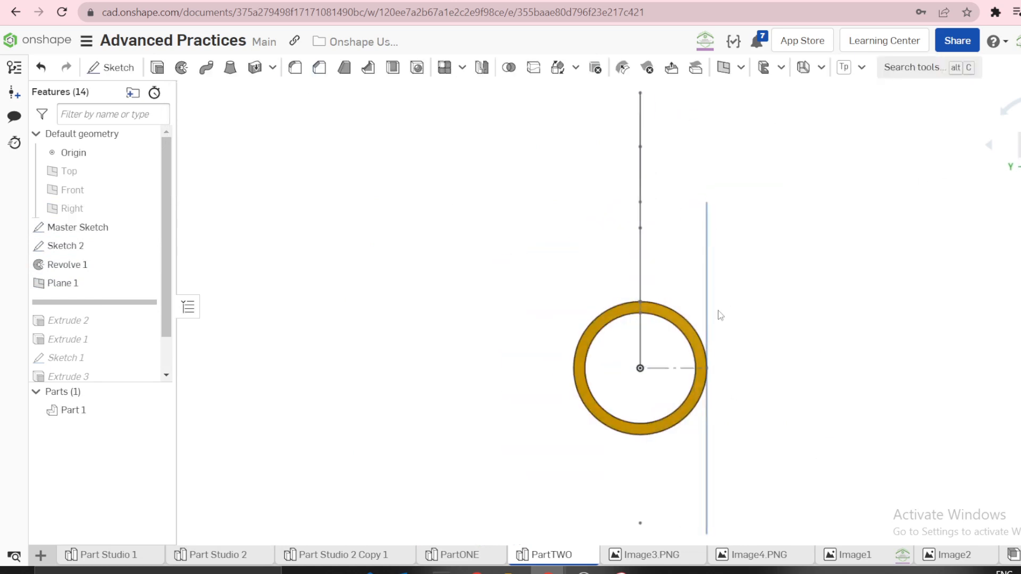
right_drag(718, 338, 691, 345)
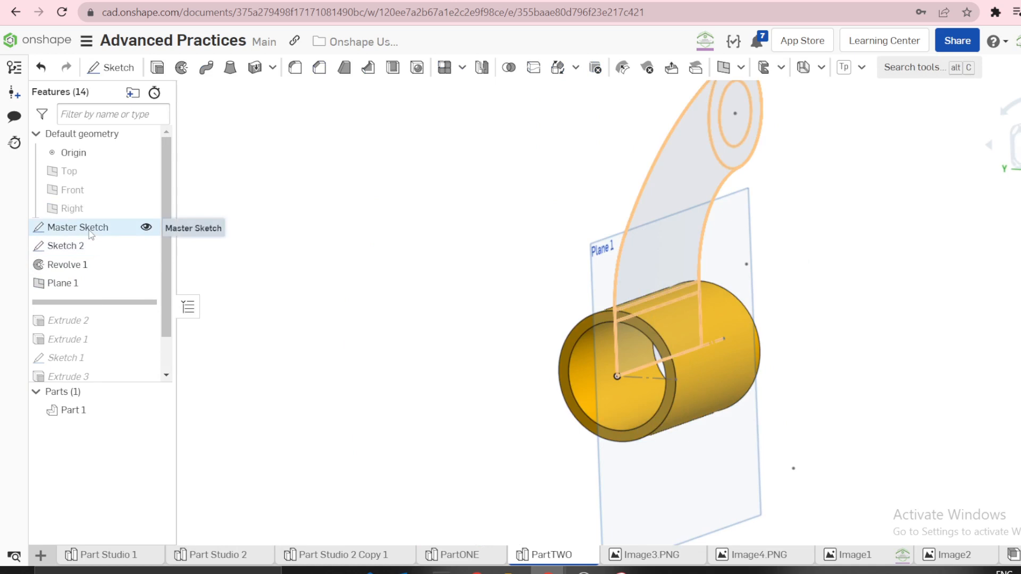
right_click(91, 234)
click(117, 264)
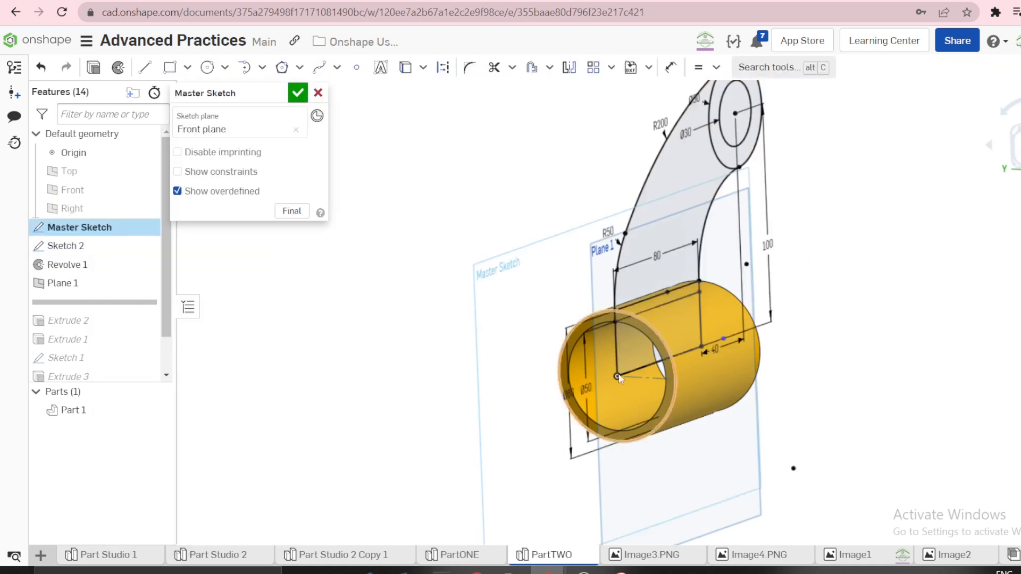
double_click(567, 394)
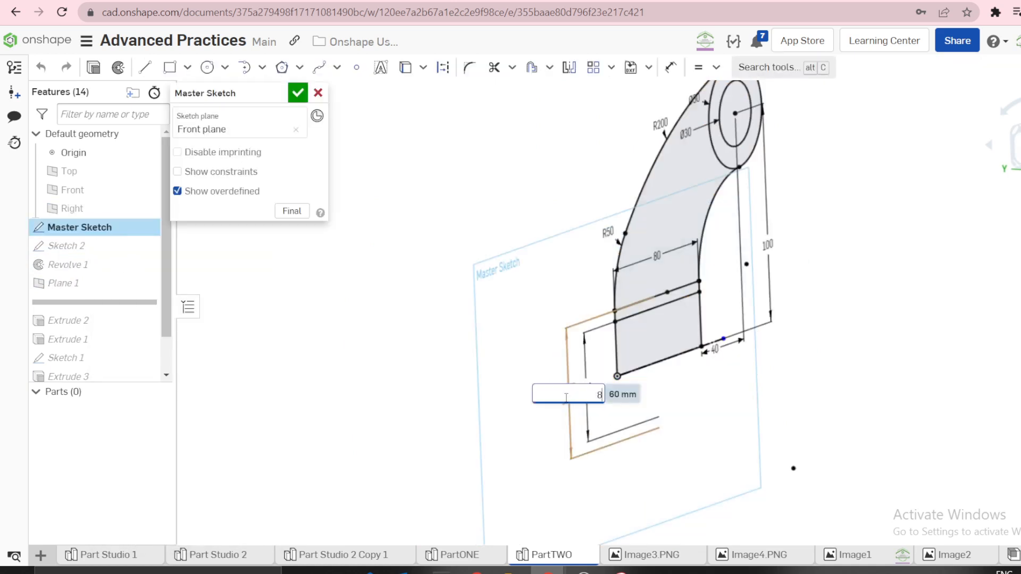
key(Return)
click(298, 92)
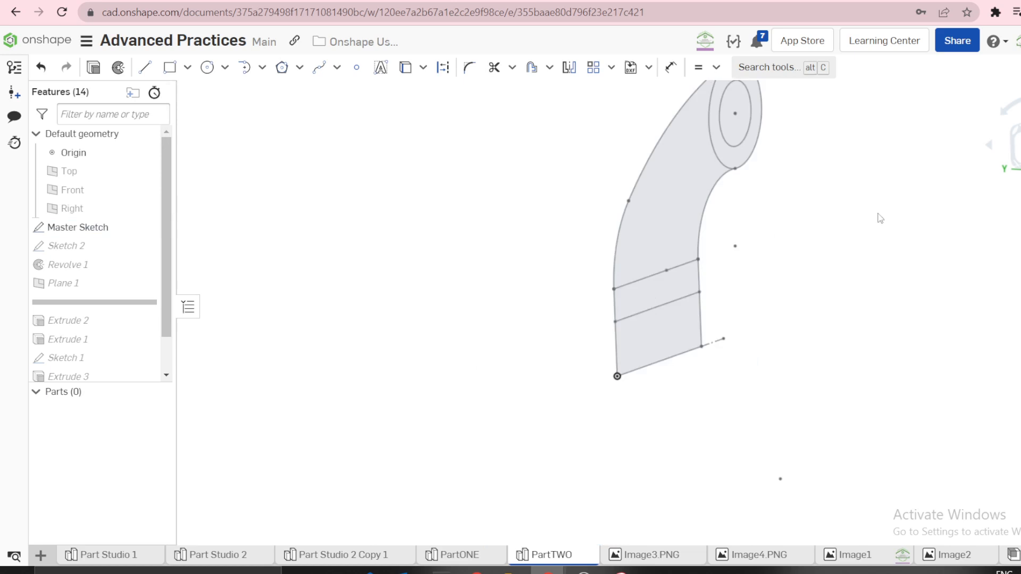
Roll the history forward to include Extrude 2, and hide the Master Sketch and Sketch 2
right_drag(884, 260, 868, 267)
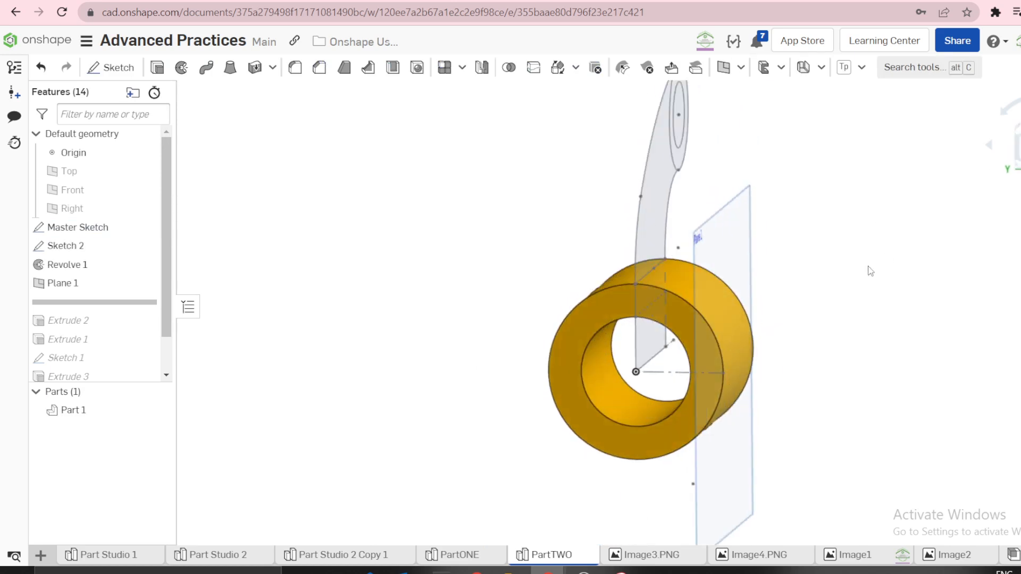
drag(120, 303, 120, 321)
scroll(403, 304, up, 3)
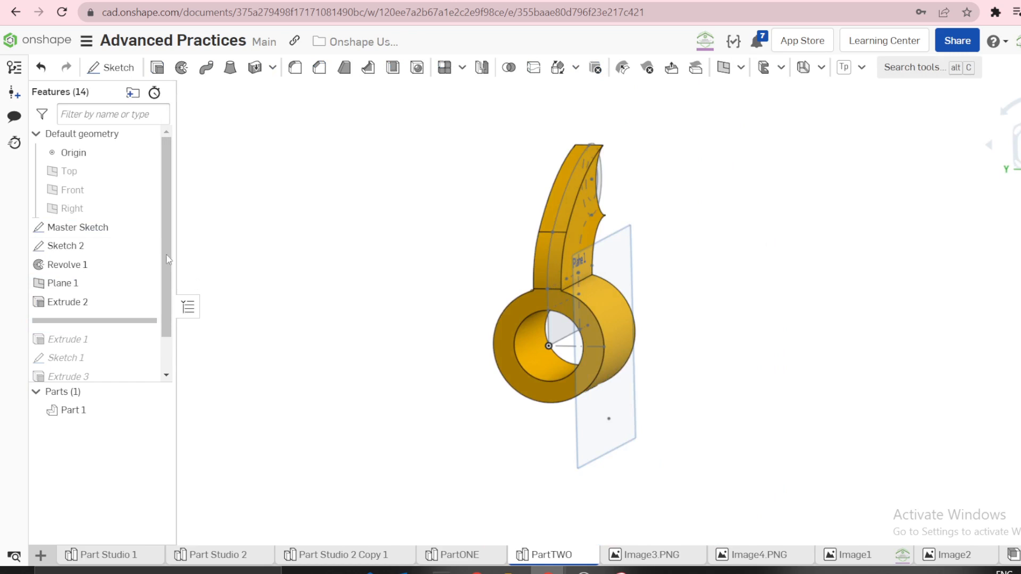
click(145, 227)
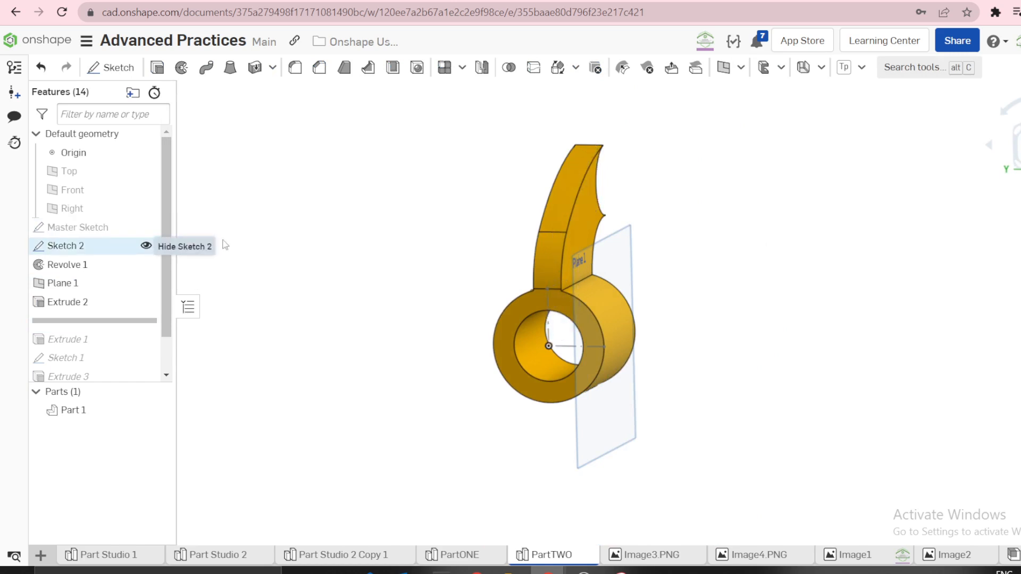
click(146, 245)
scroll(430, 286, down, 2)
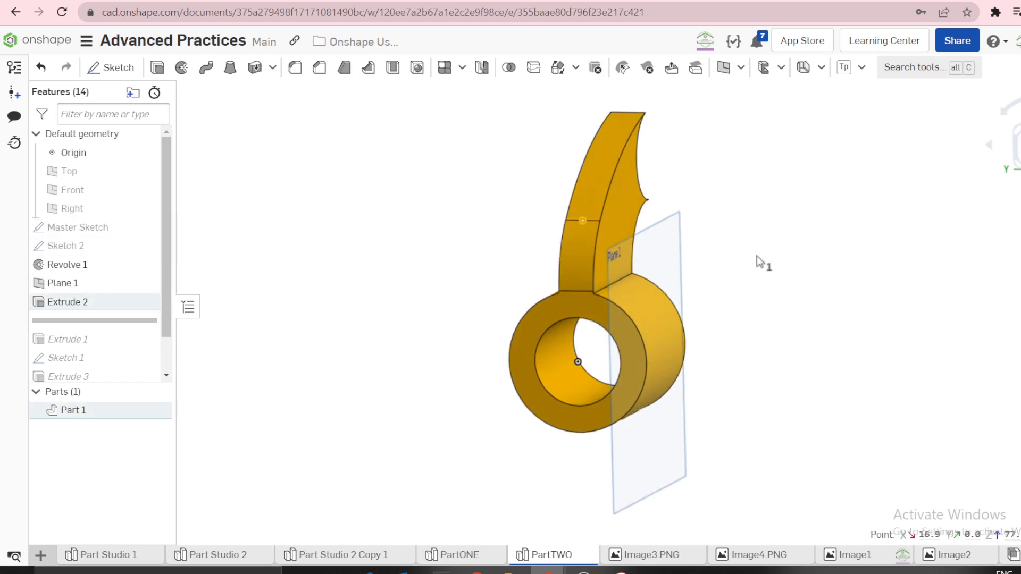
scroll(723, 234, down, 2)
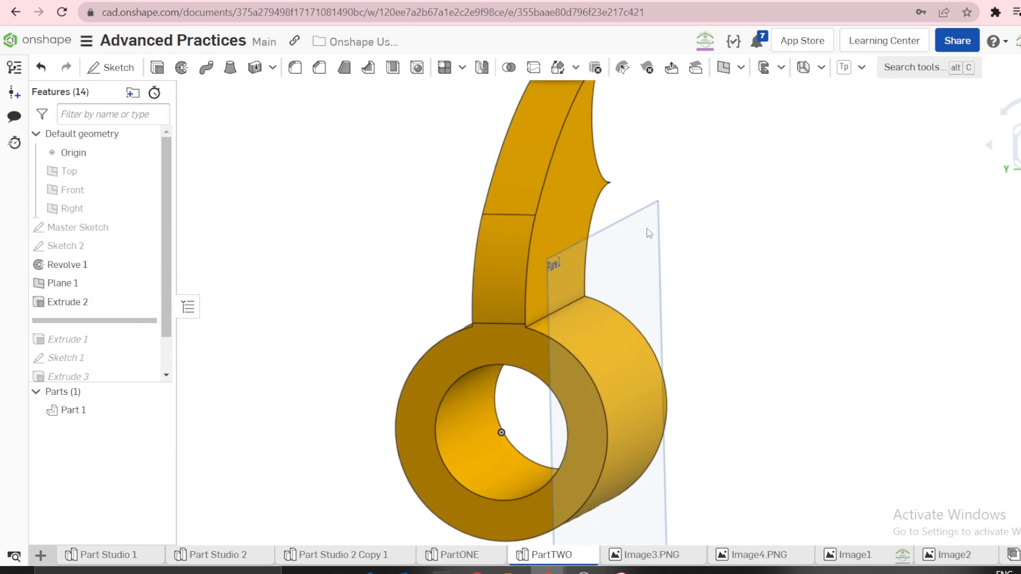
click(522, 215)
click(828, 354)
scroll(752, 330, up, 3)
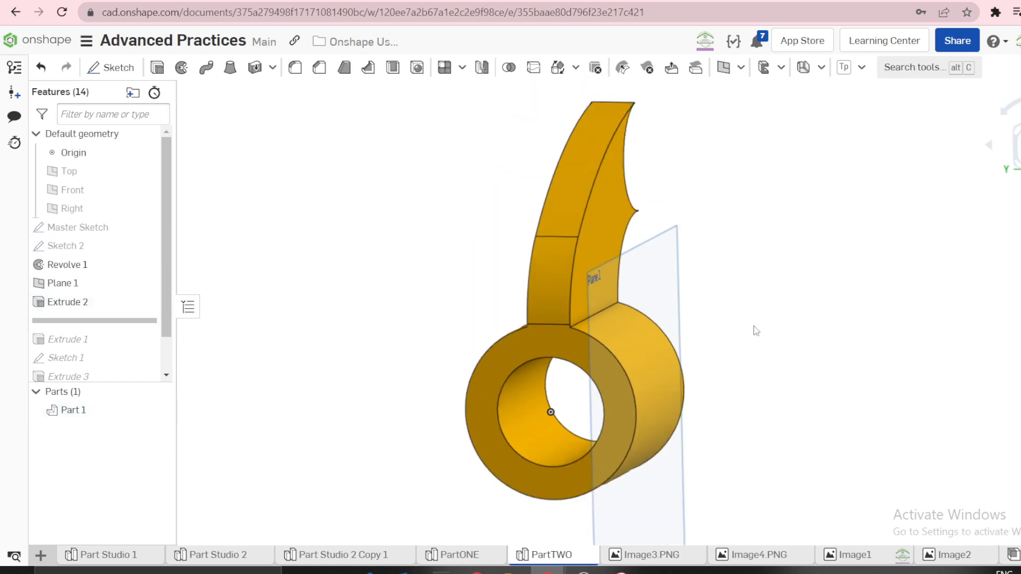
Edit Extrude 2 so that its end type is Up to face, ending at Plane 1
right_click(84, 303)
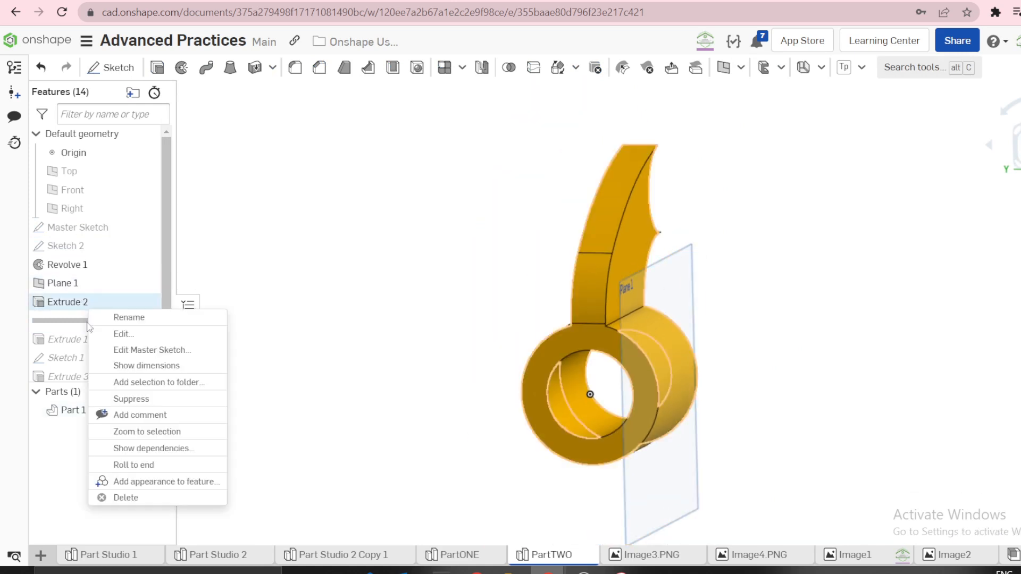
click(123, 333)
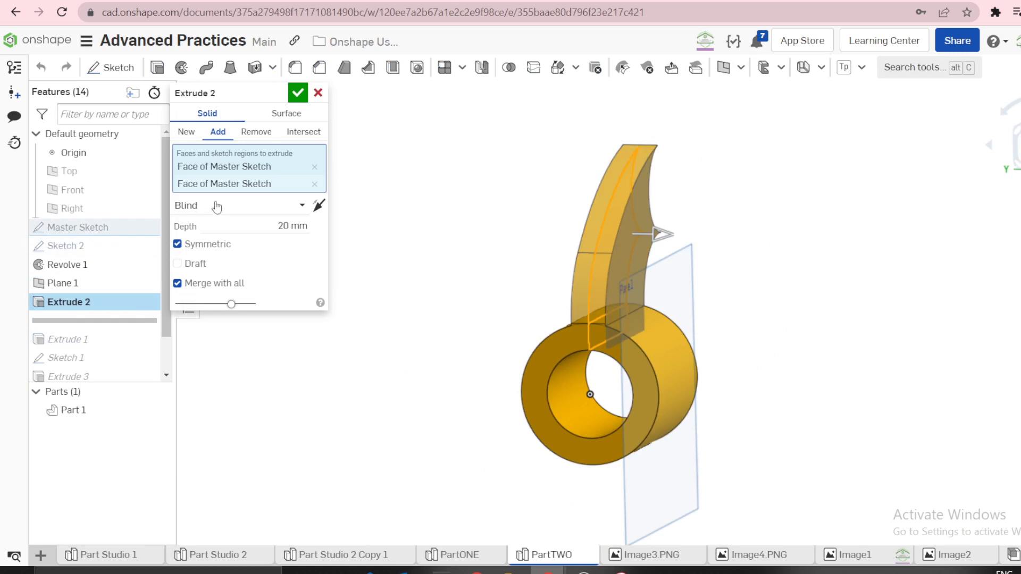
click(303, 208)
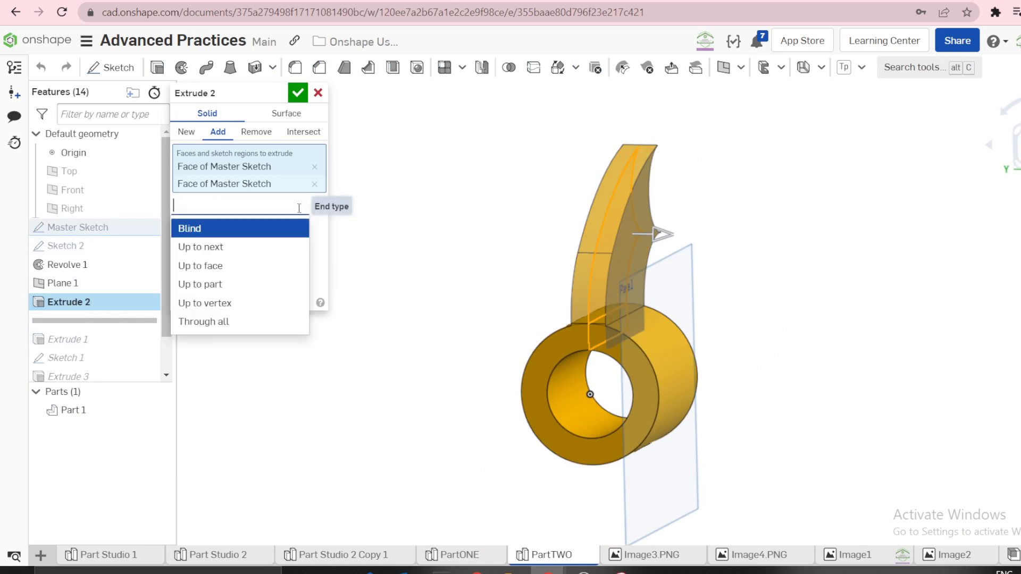
click(229, 266)
click(677, 273)
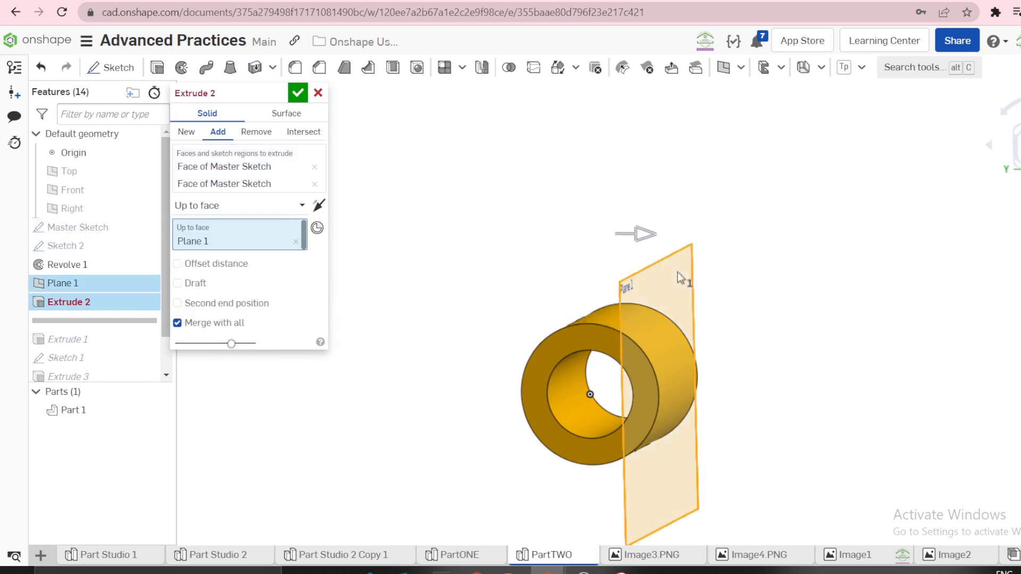
click(296, 93)
Examine from several sides where the arm extruded up to Plane 1 meets the main cylinder
right_drag(605, 297, 621, 268)
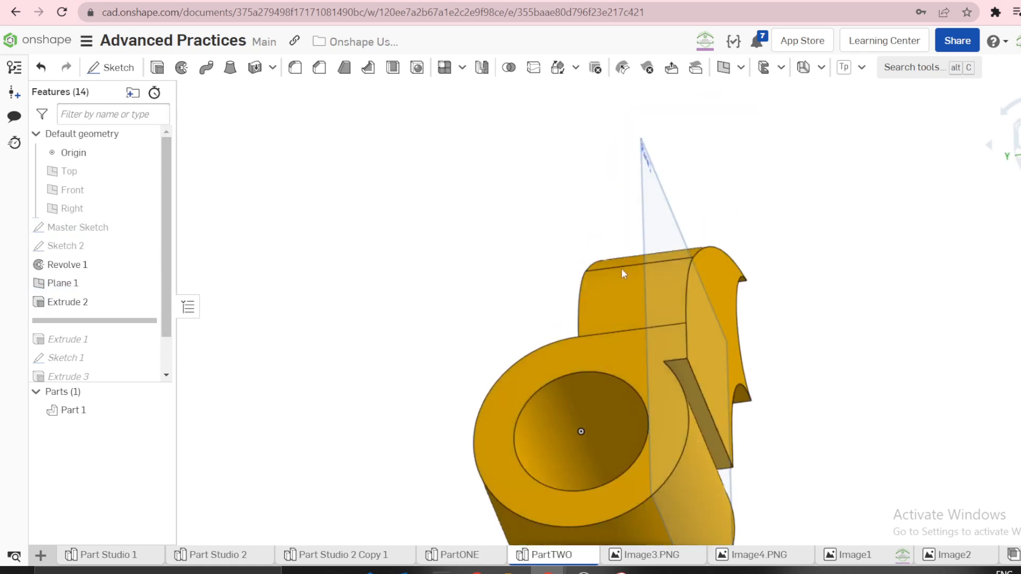
click(688, 388)
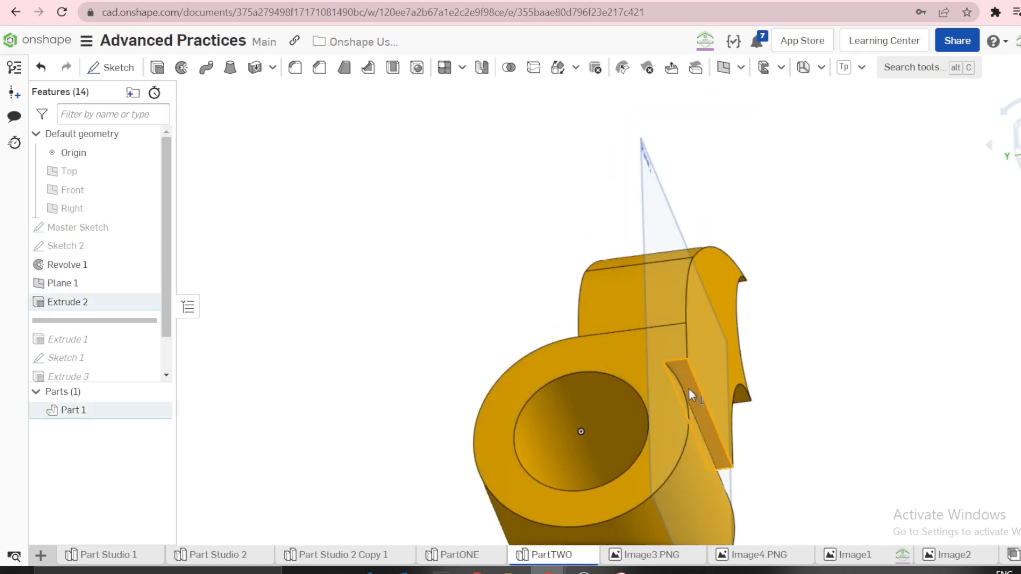
right_click(508, 234)
click(395, 215)
middle_drag(396, 216, 408, 228)
right_drag(407, 229, 440, 274)
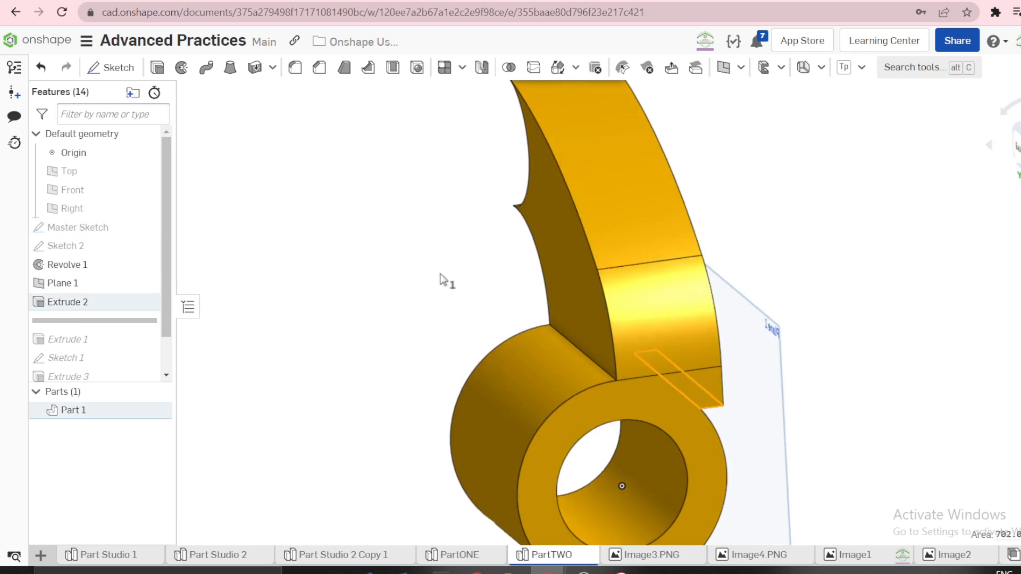
scroll(545, 291, down, 3)
right_drag(546, 292, 520, 291)
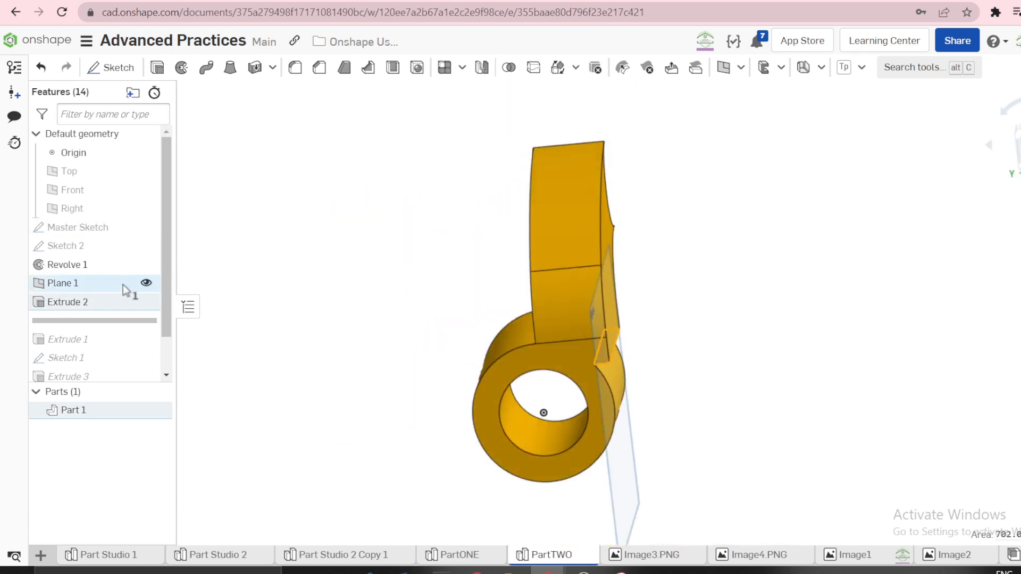
Edit Extrude 2 to add a second end position, Up to face at Plane 1, with an offset distance of 20 mm
right_click(109, 302)
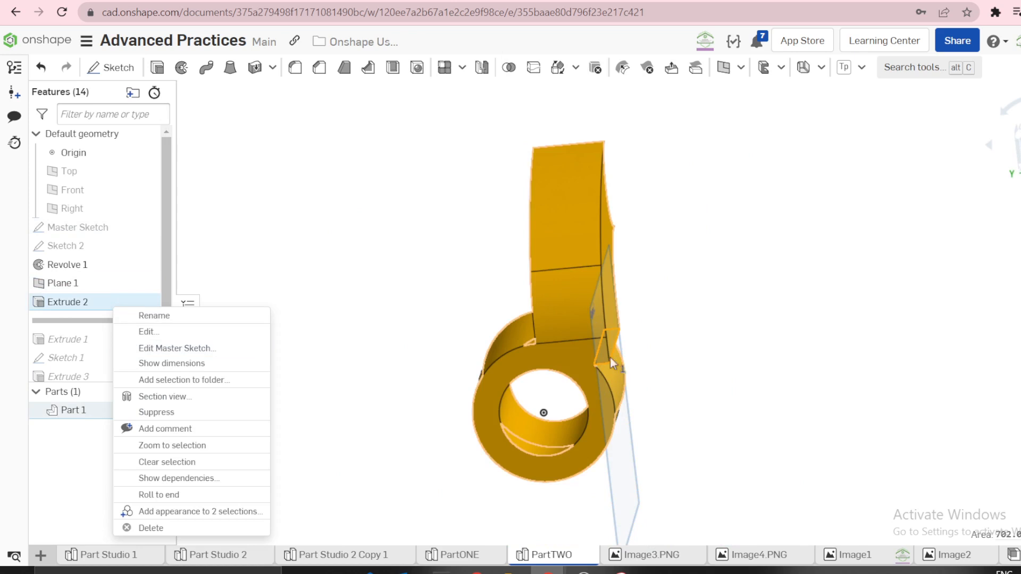
click(151, 332)
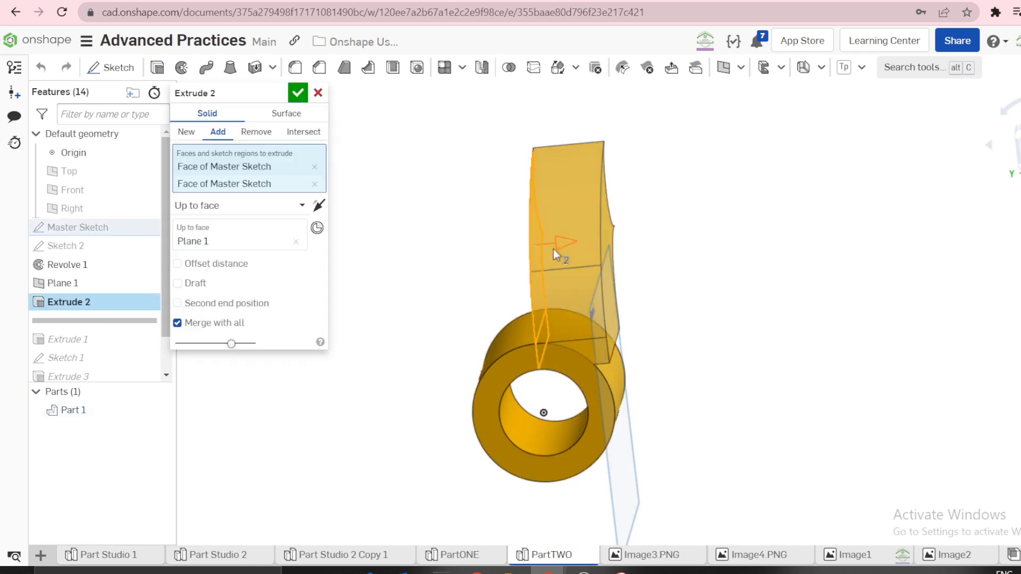
click(177, 303)
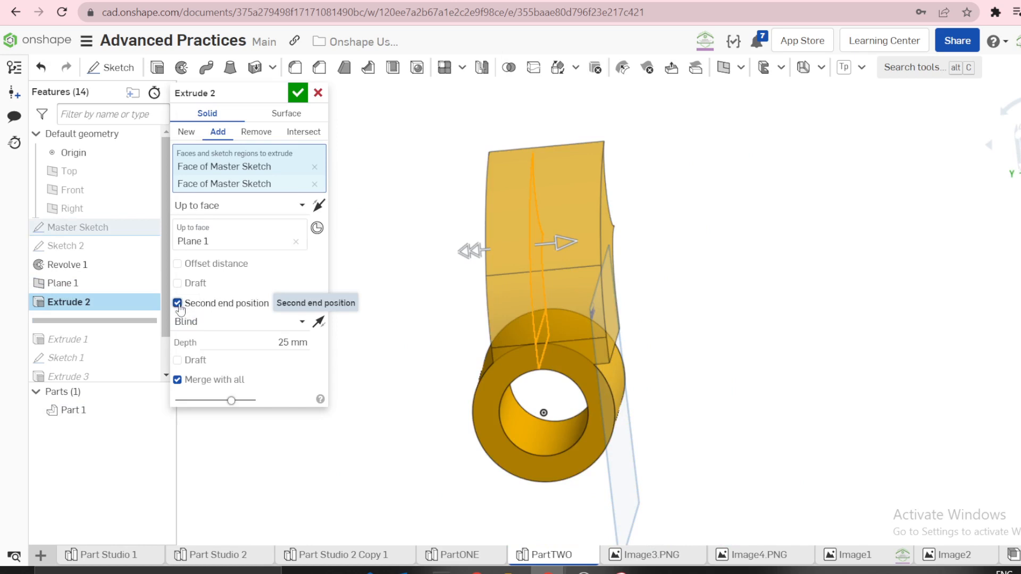
click(296, 322)
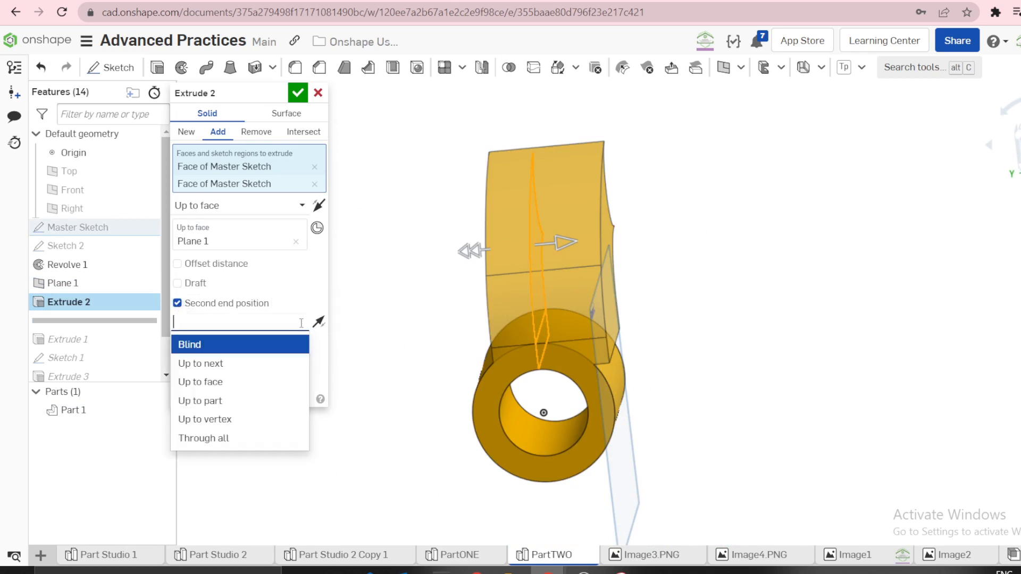
click(219, 381)
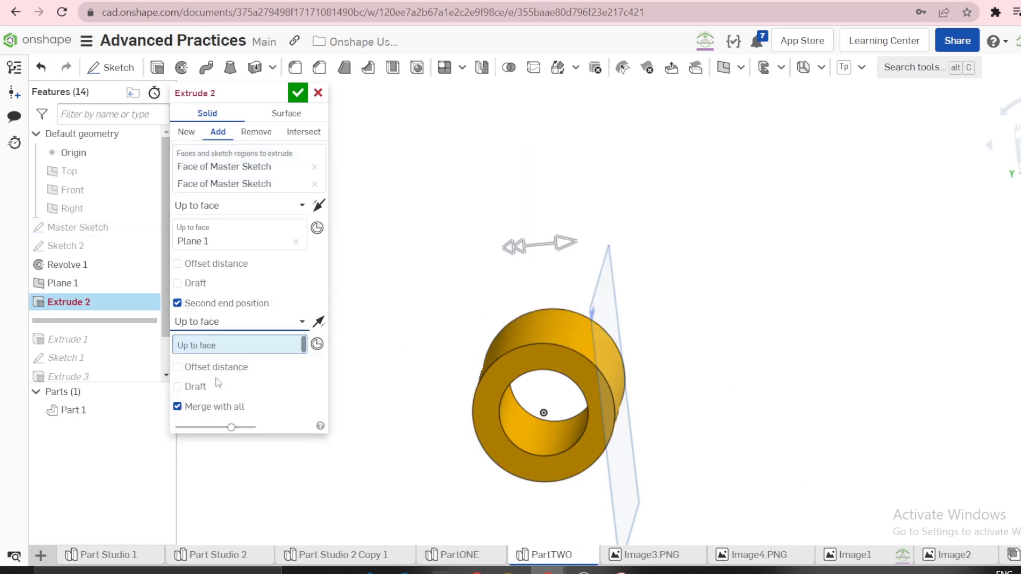
click(627, 486)
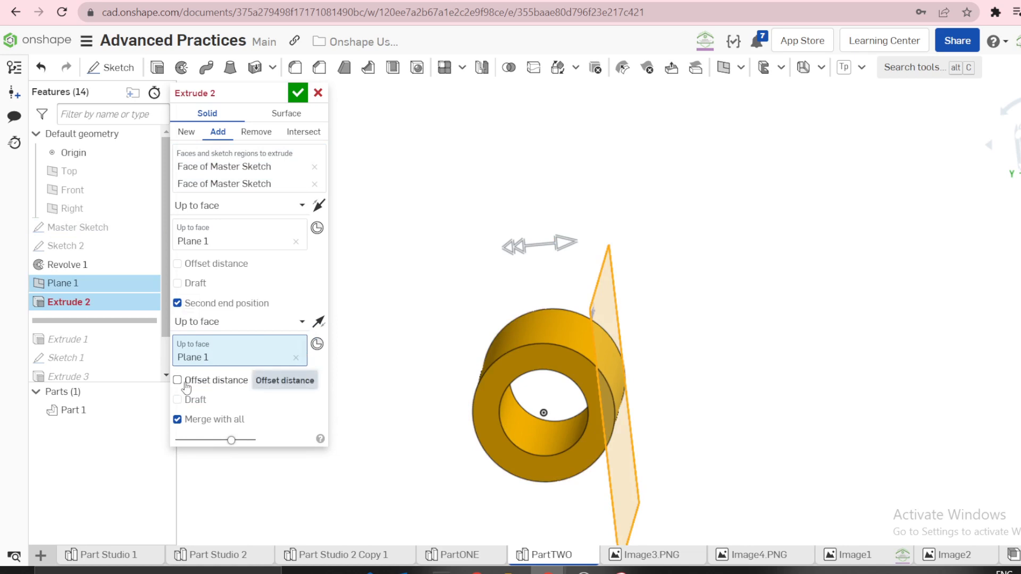
click(191, 385)
click(293, 382)
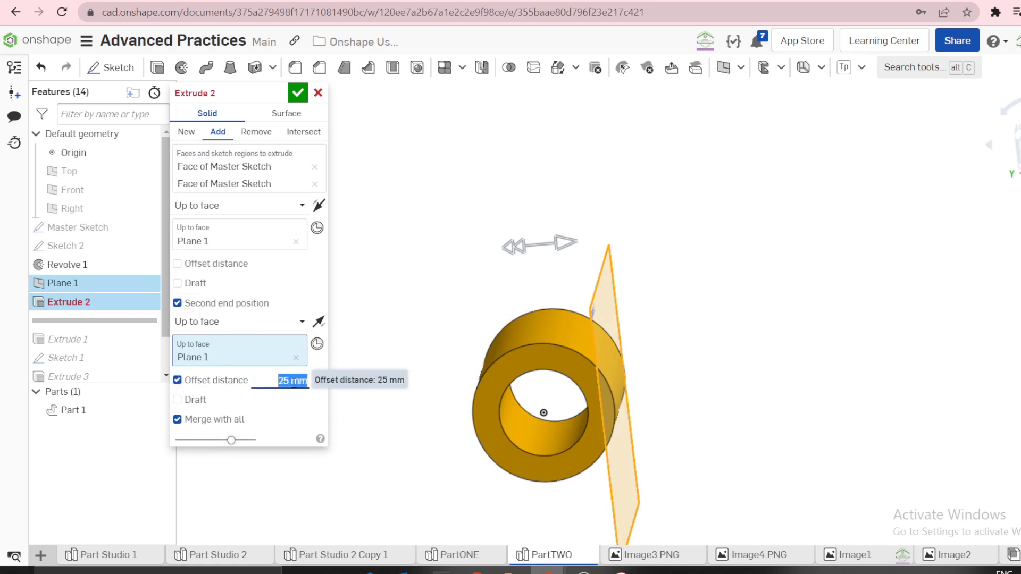
text(20)
key(Return)
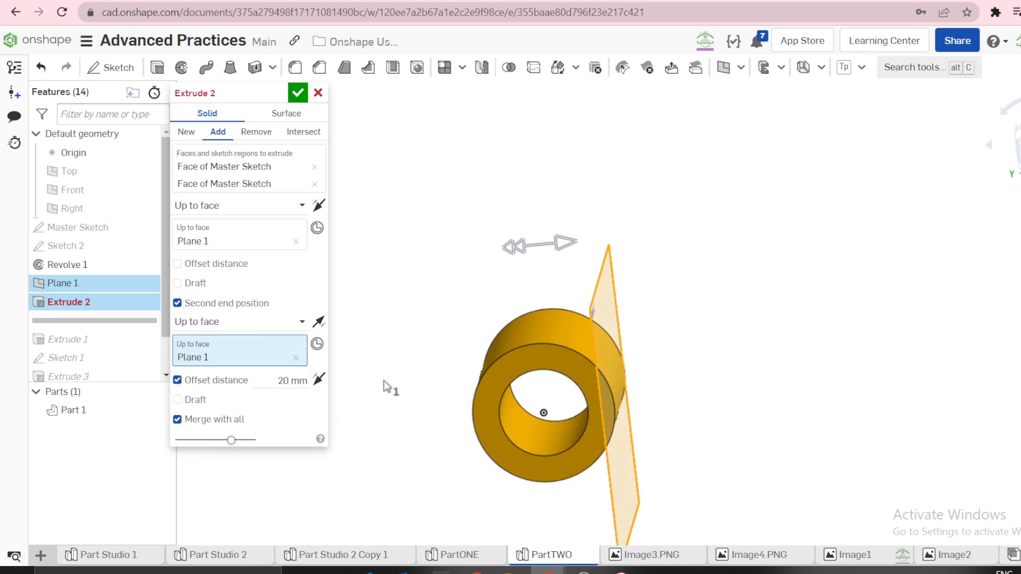
Reverse the direction of Extrude 2's second end position so the arm runs between Plane 1 and its offset, and accept the edit
click(319, 380)
click(321, 380)
click(321, 324)
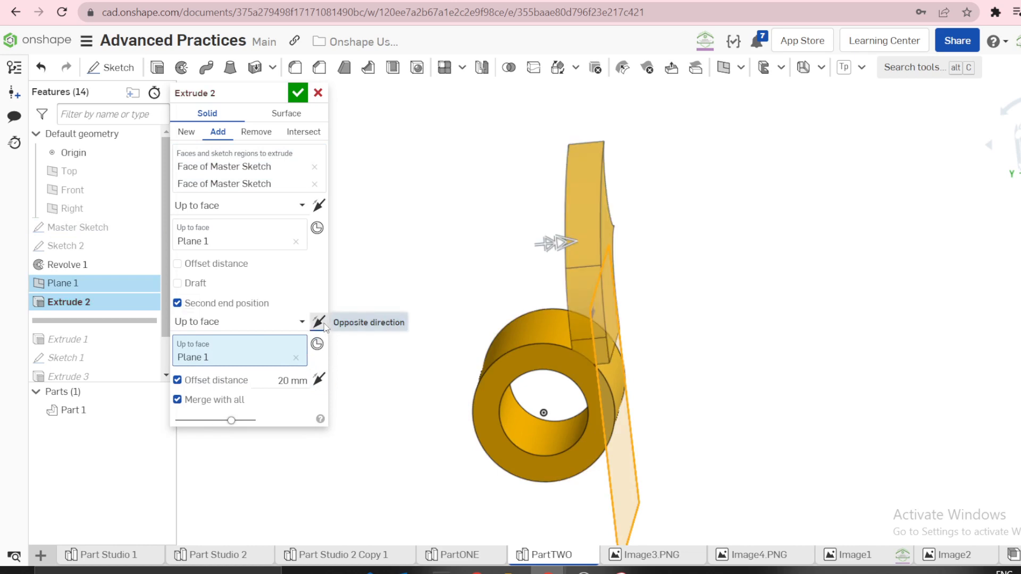
click(324, 325)
click(323, 326)
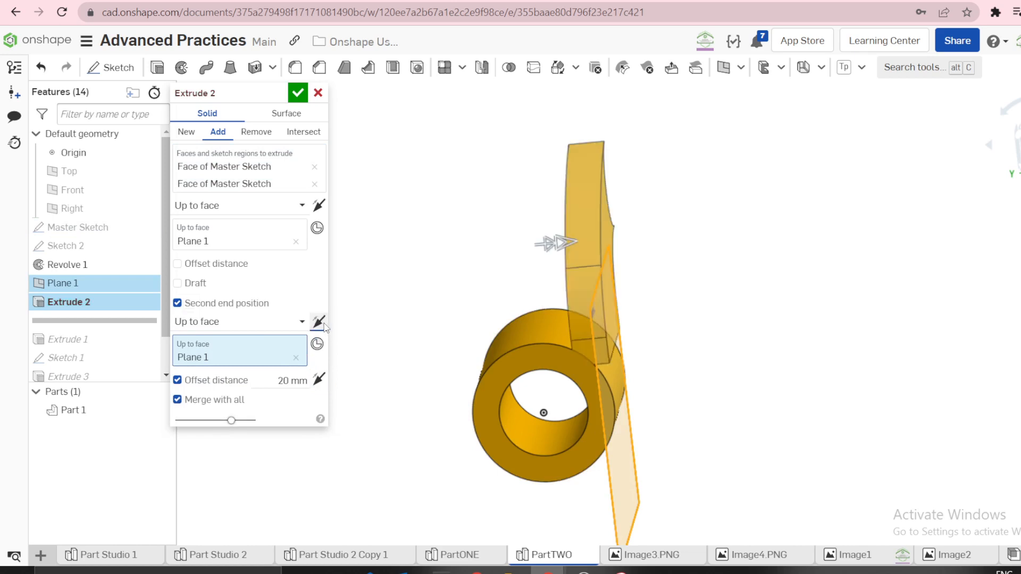
click(319, 381)
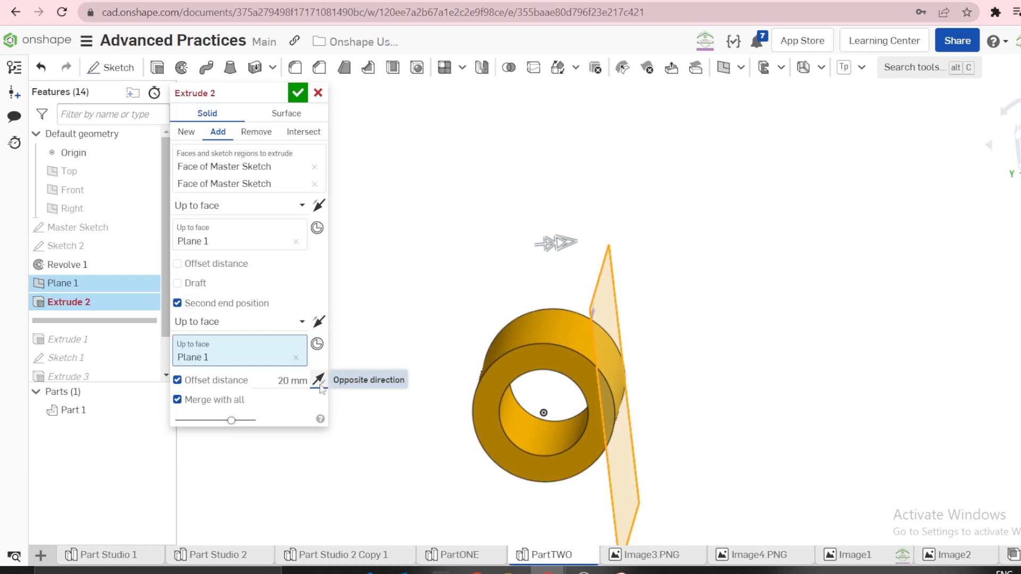
click(319, 381)
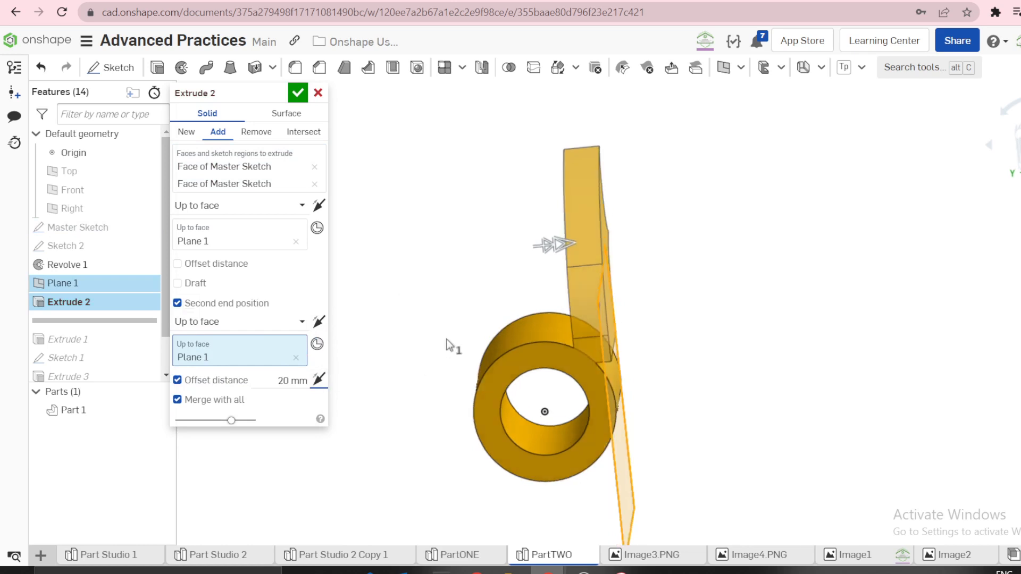
click(298, 93)
Measure the arm's thickness along its edge and compare it with the arm thickness dimension in Image3.PNG
scroll(628, 320, up, 3)
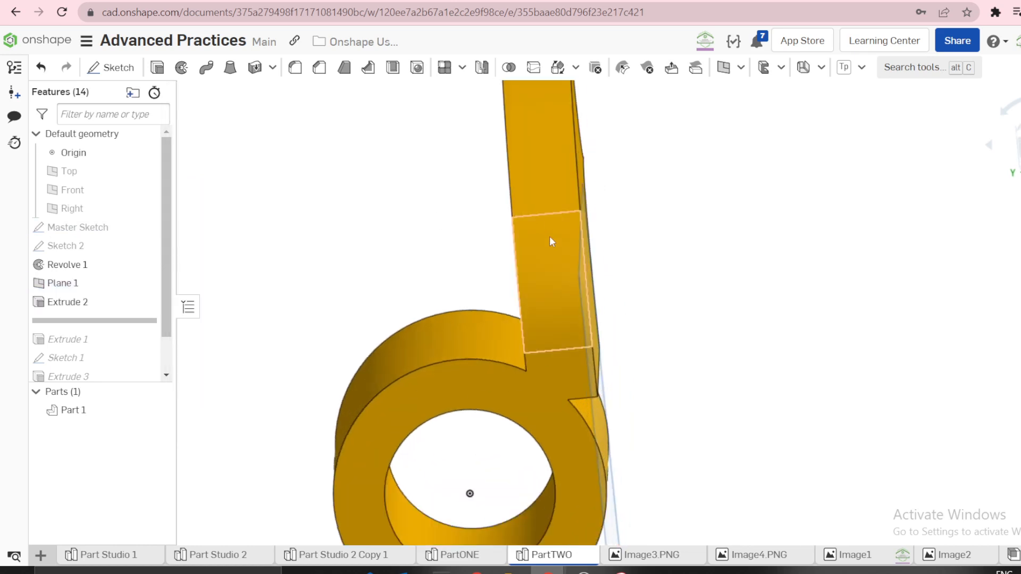
click(537, 212)
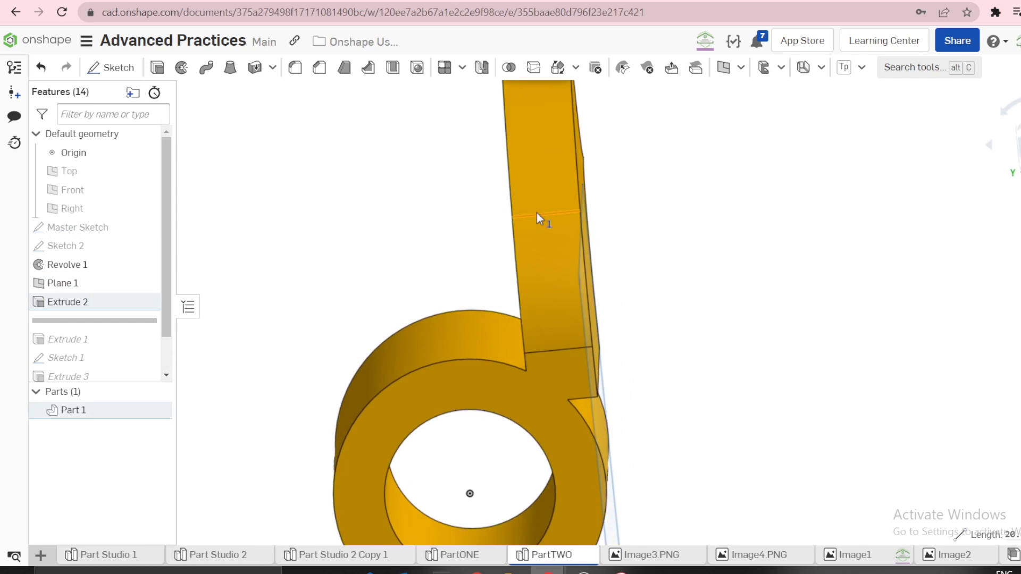
click(720, 396)
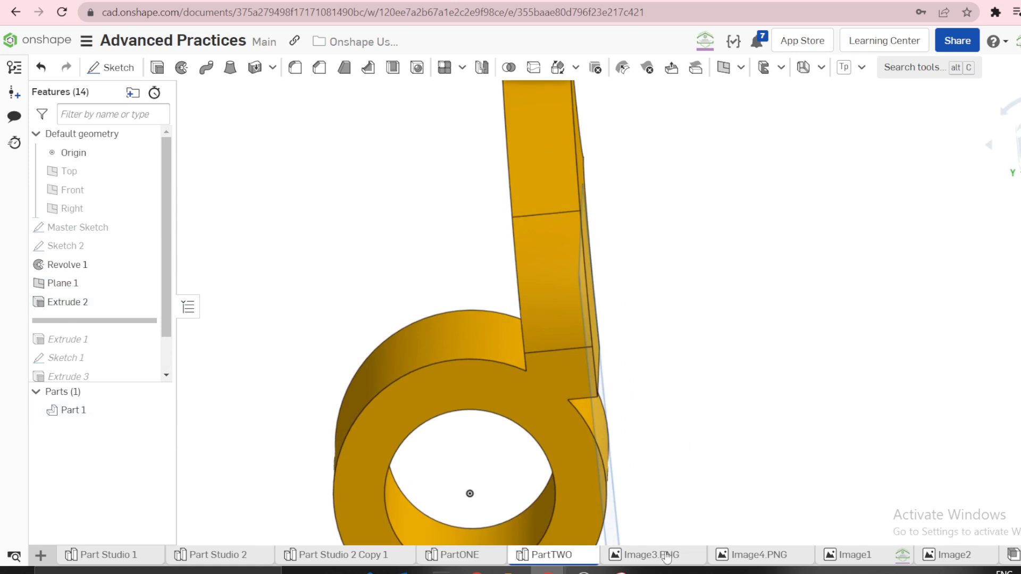
click(666, 556)
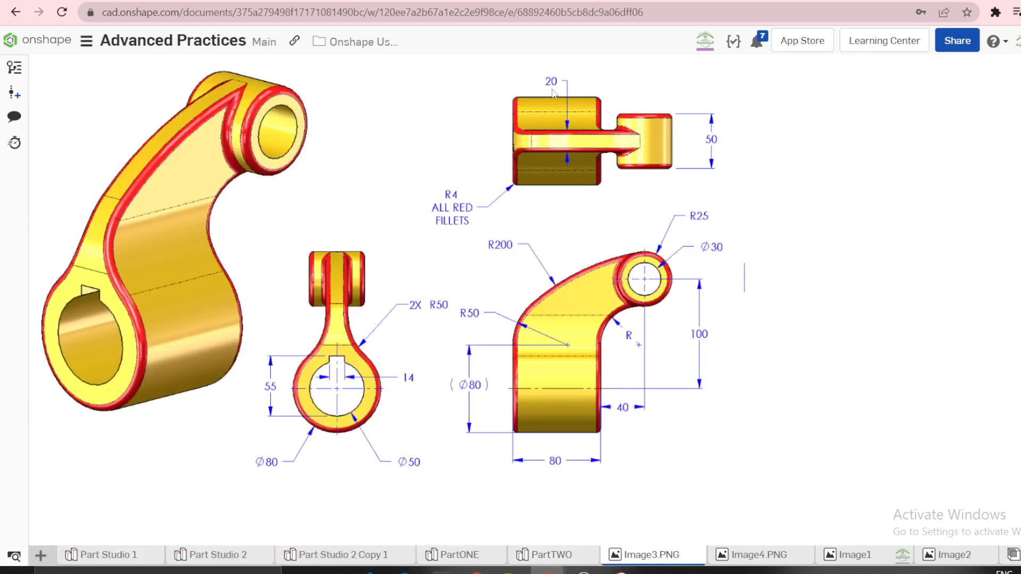
click(541, 558)
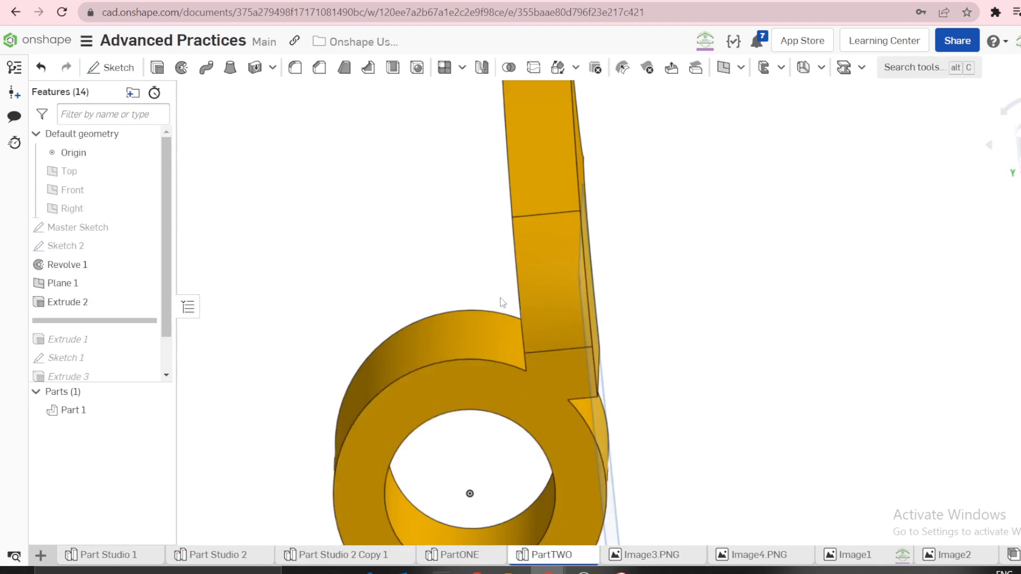
Hide Plane 1 in the PartTWO model
scroll(400, 283, down, 2)
right_drag(398, 282, 369, 276)
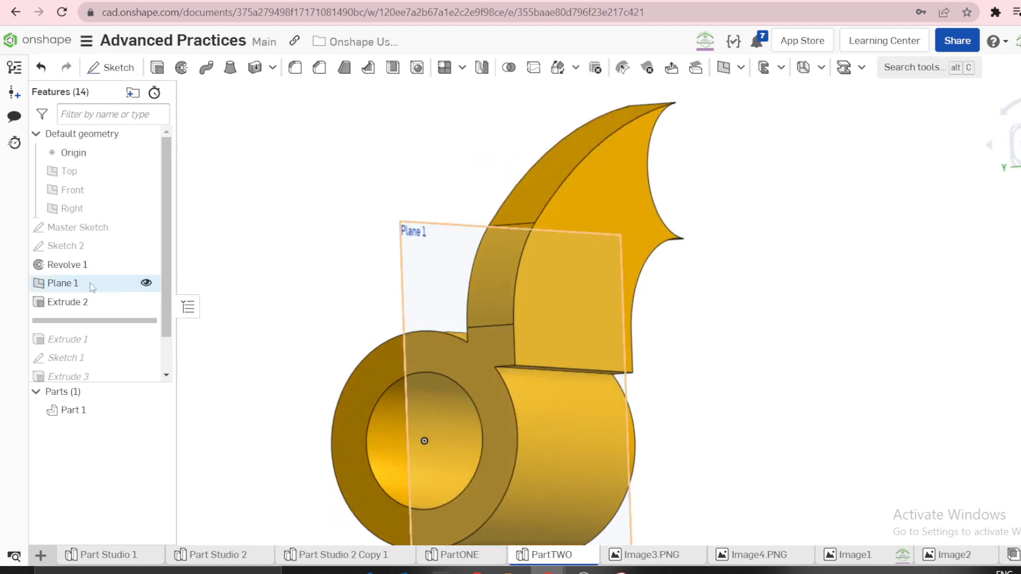
click(147, 283)
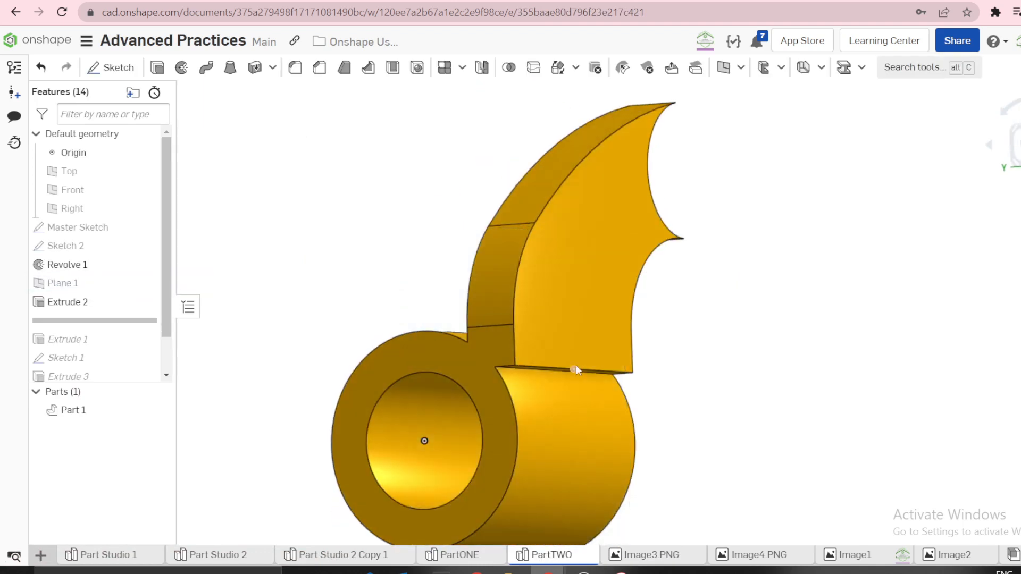
Start a Move face feature on the arm's narrow underside face beside the main cylinder, with Sketch 2 shown
scroll(582, 366, up, 3)
right_drag(589, 366, 592, 339)
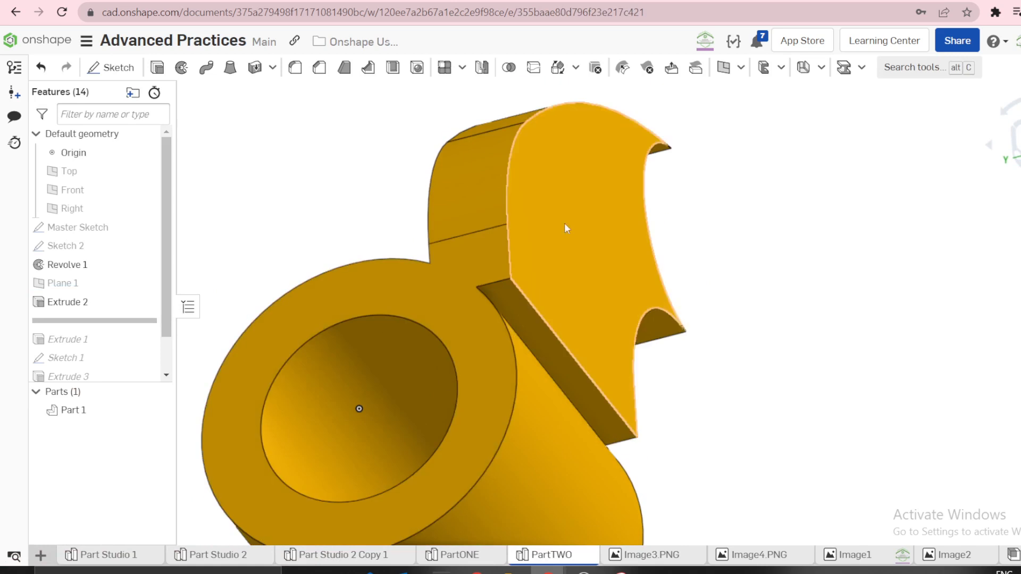
click(672, 67)
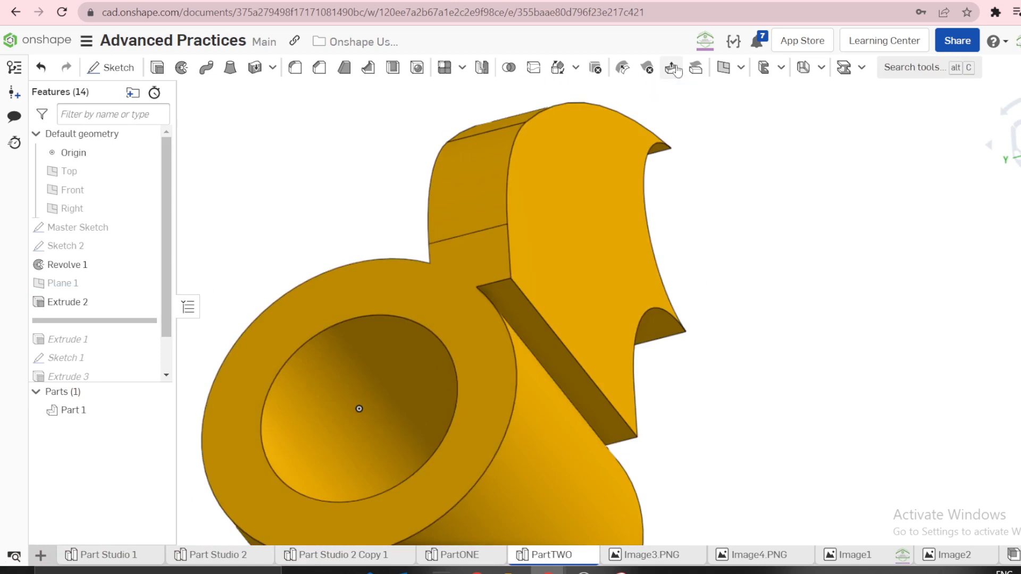
click(146, 246)
scroll(370, 251, up, 1)
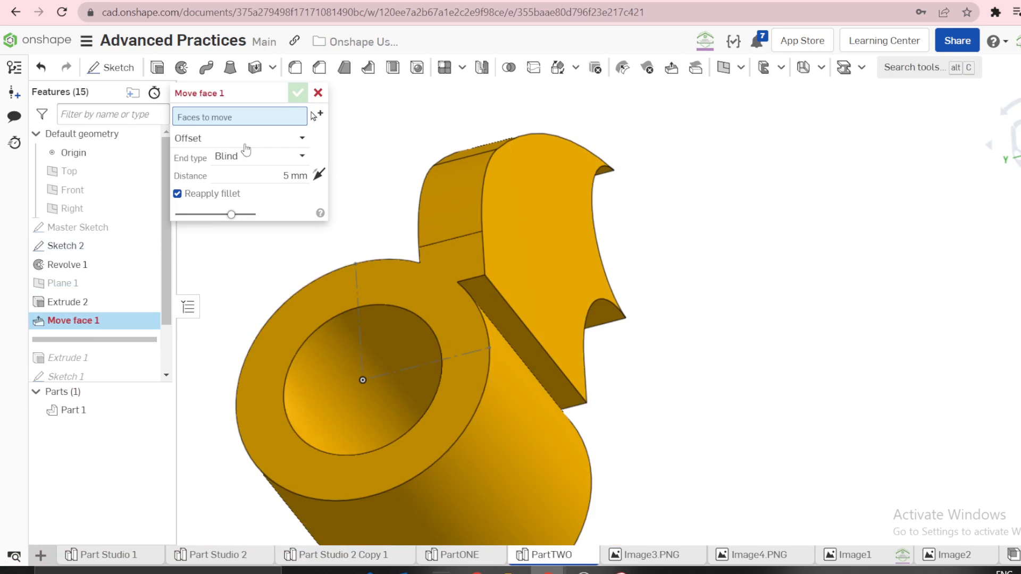
click(507, 317)
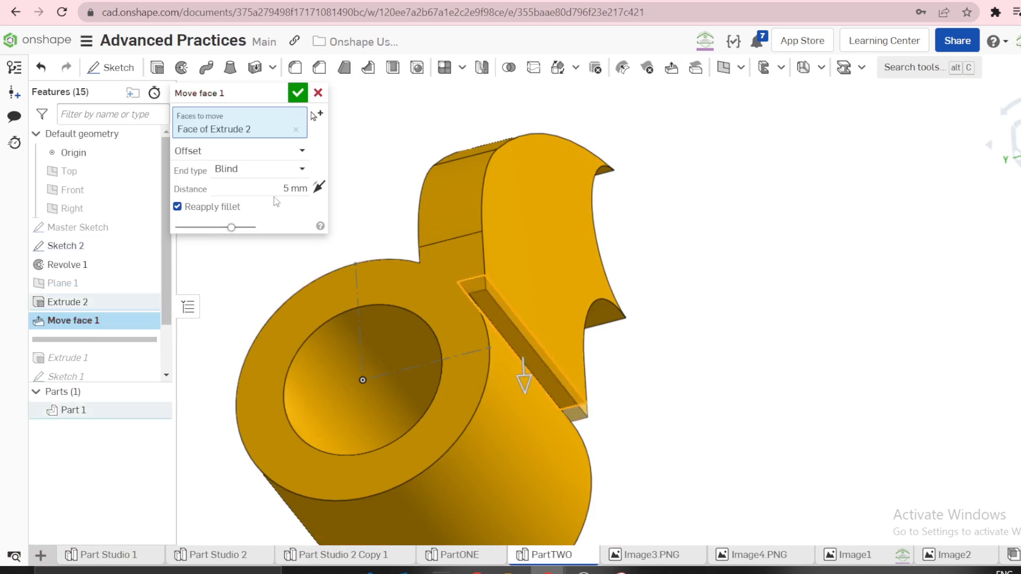
Offset the arm's underside face Up to entity, ending at the Sketch 2 vertex on the main cylinder's outer edge
click(276, 152)
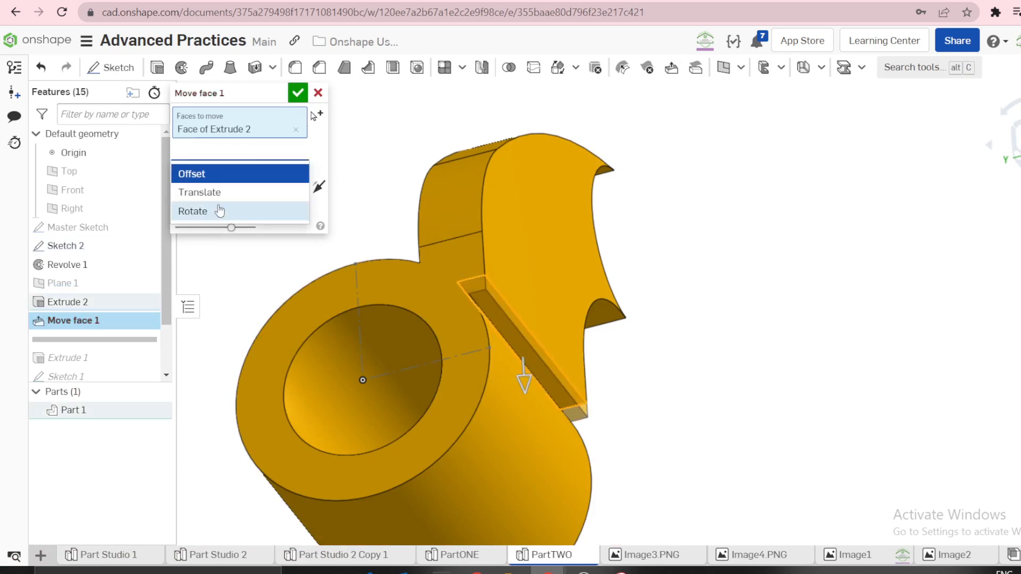
click(197, 176)
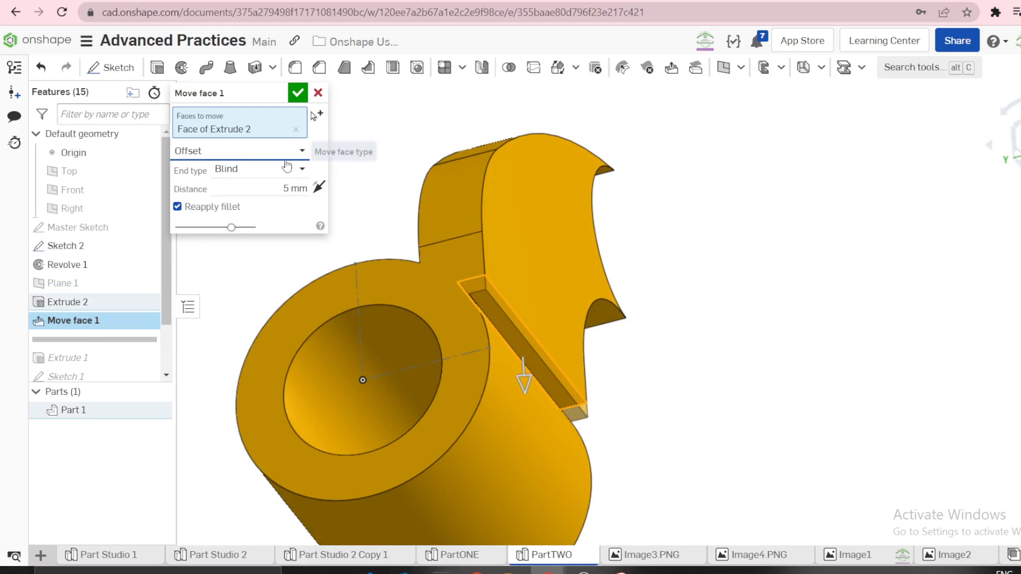
click(248, 171)
click(250, 212)
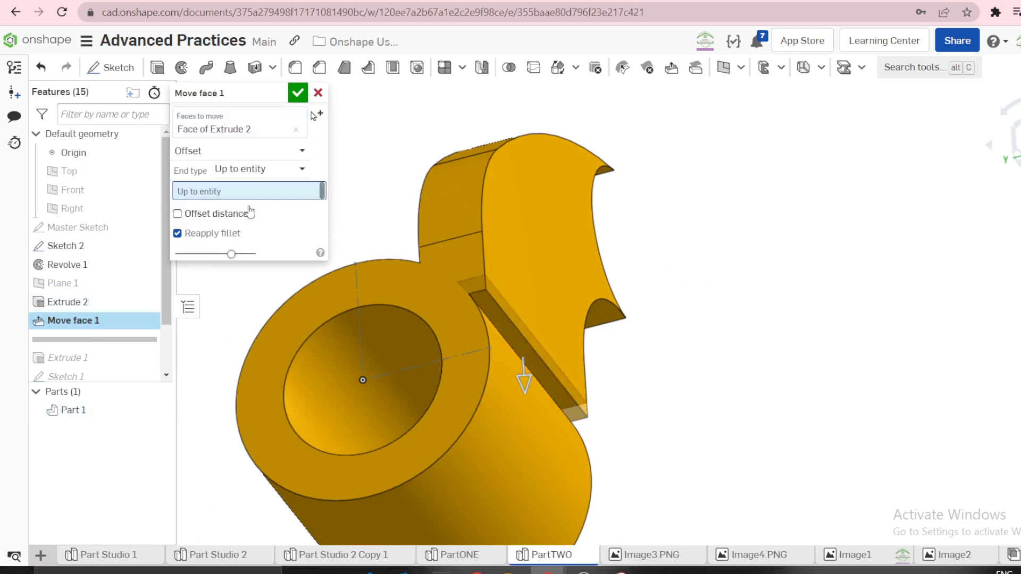
click(489, 349)
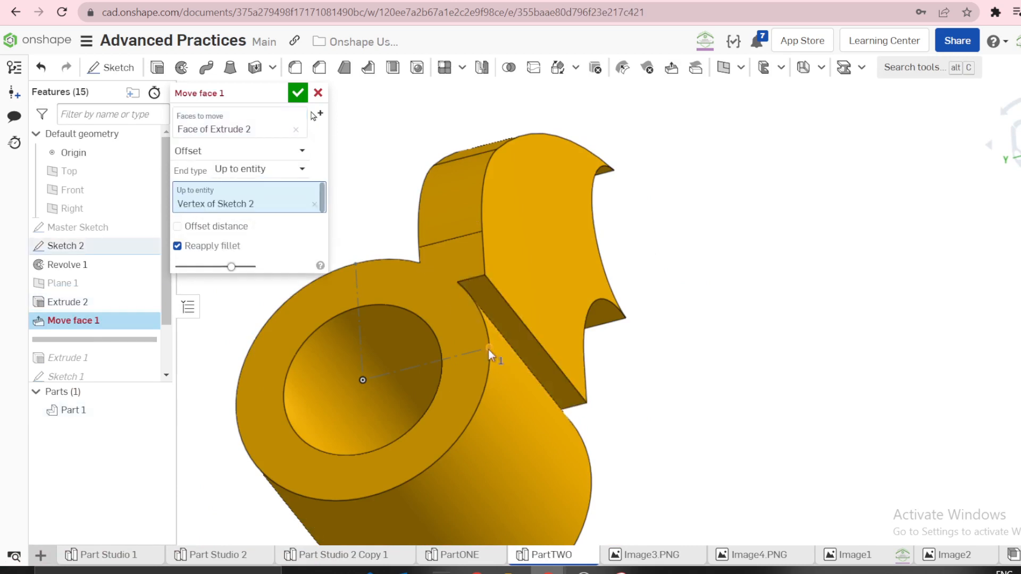
click(298, 92)
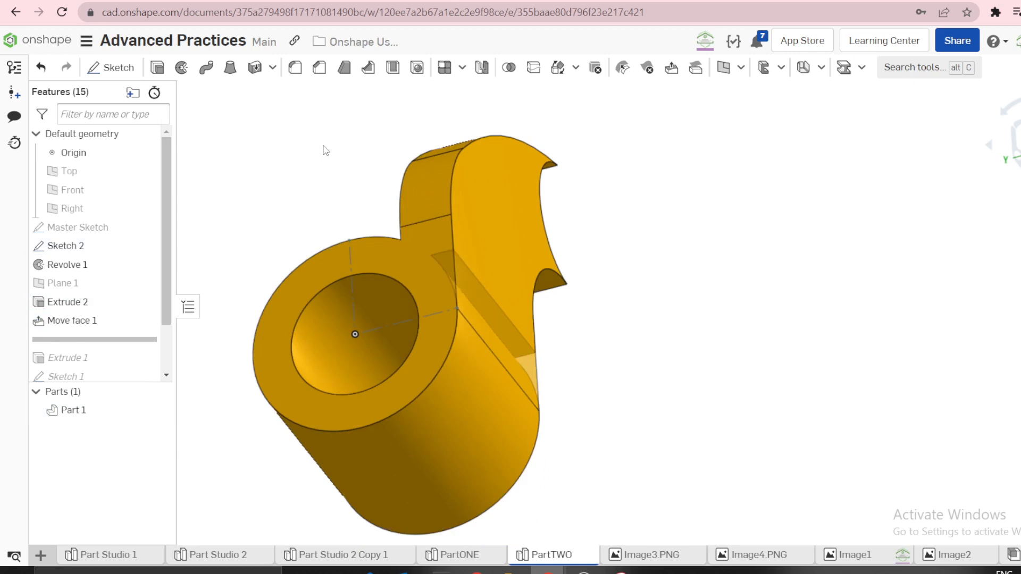
Hide Sketch 2 and check the arm's tangent transition into the main cylinder
right_drag(317, 158, 339, 207)
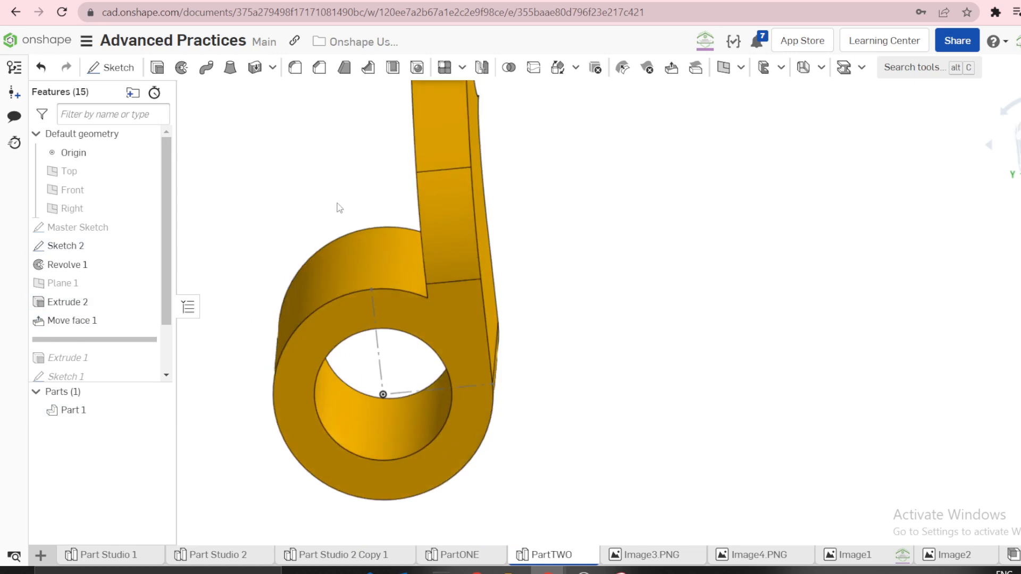
click(146, 245)
scroll(493, 282, down, 3)
right_drag(432, 324, 429, 305)
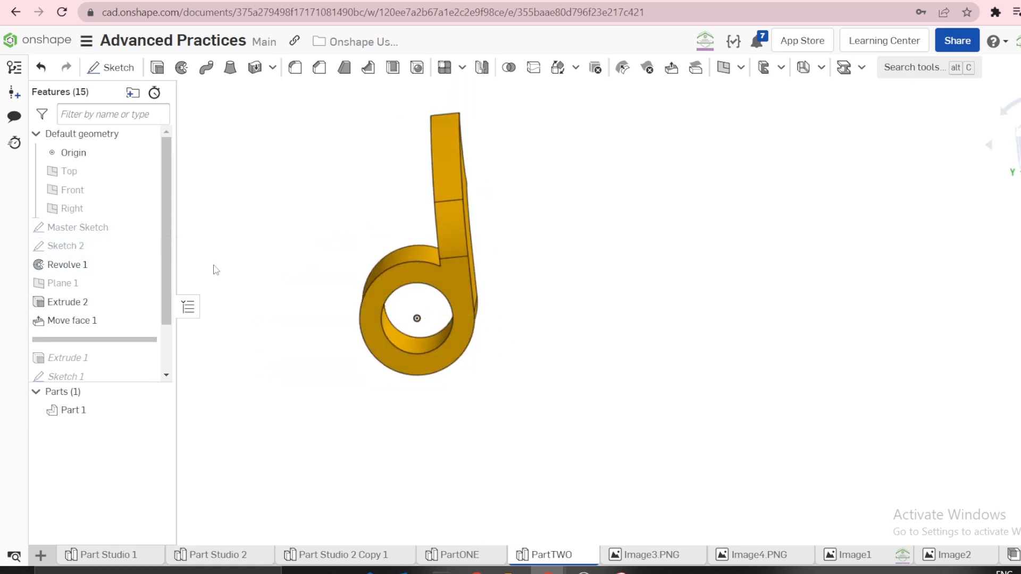
mouse_move(579, 307)
right_down()
mouse_move(554, 292)
mouse_move(489, 292)
right_up()
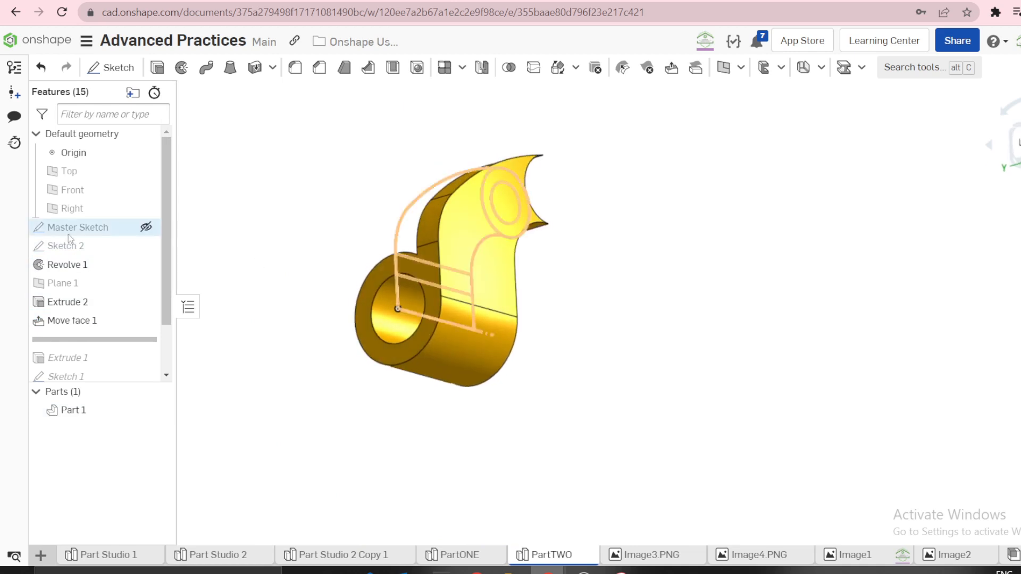
right_drag(342, 214, 332, 244)
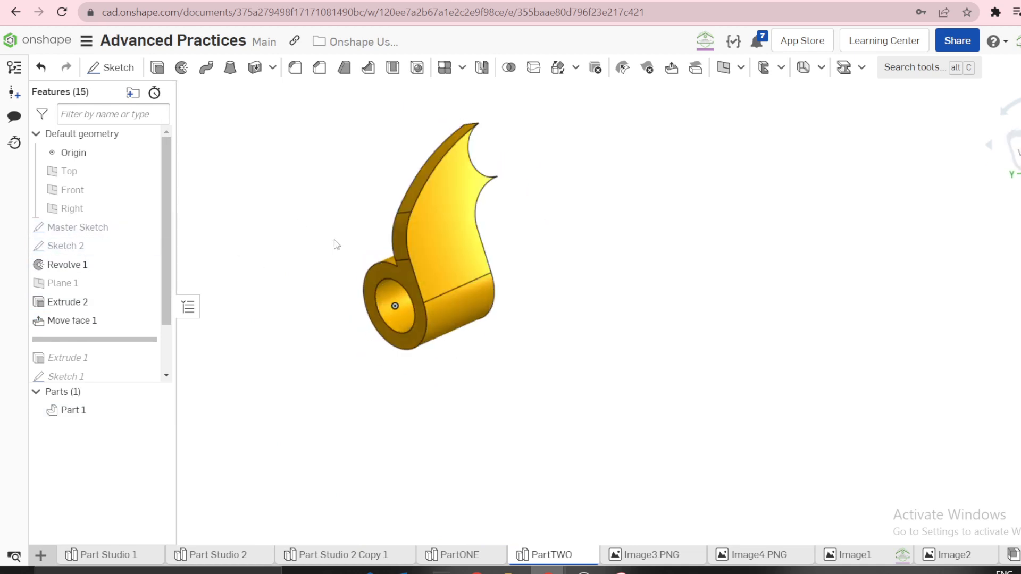
Roll the history forward to include Extrude 1 and inspect how the small cylinder sits against the arm
scroll(164, 261, down, 2)
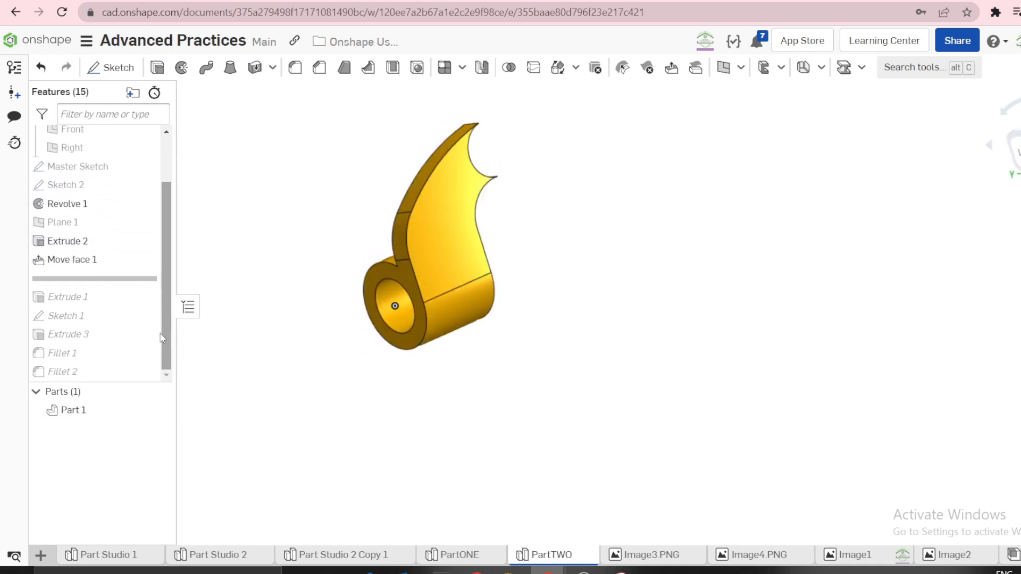
drag(132, 279, 127, 299)
right_drag(464, 198, 451, 186)
scroll(409, 136, up, 1)
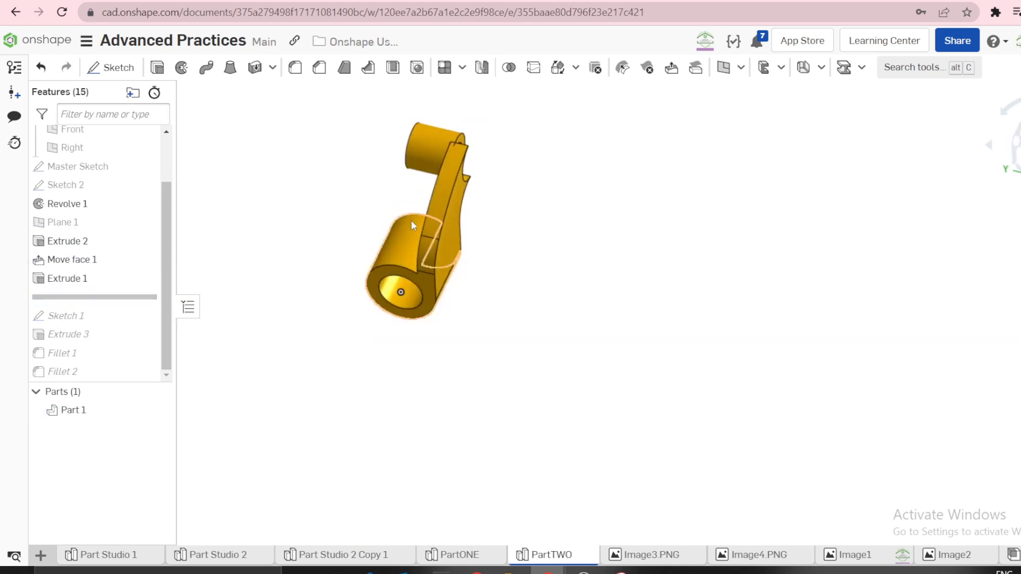
right_drag(411, 220, 448, 154)
scroll(395, 123, up, 3)
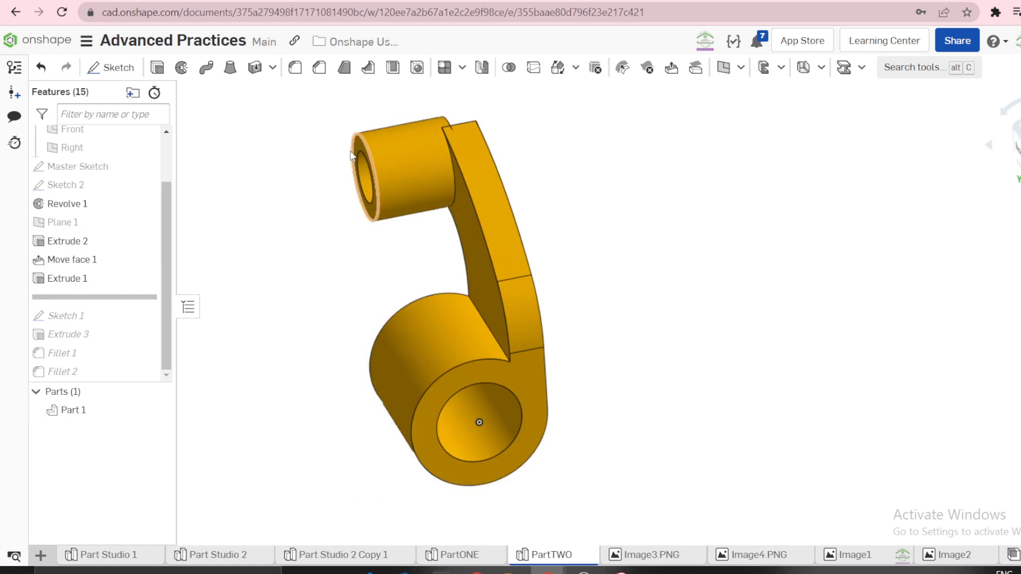
Edit Extrude 1 so the small cylinder ends Up to face, using the arm's flat inner side face as the limit
scroll(350, 155, up, 3)
click(549, 299)
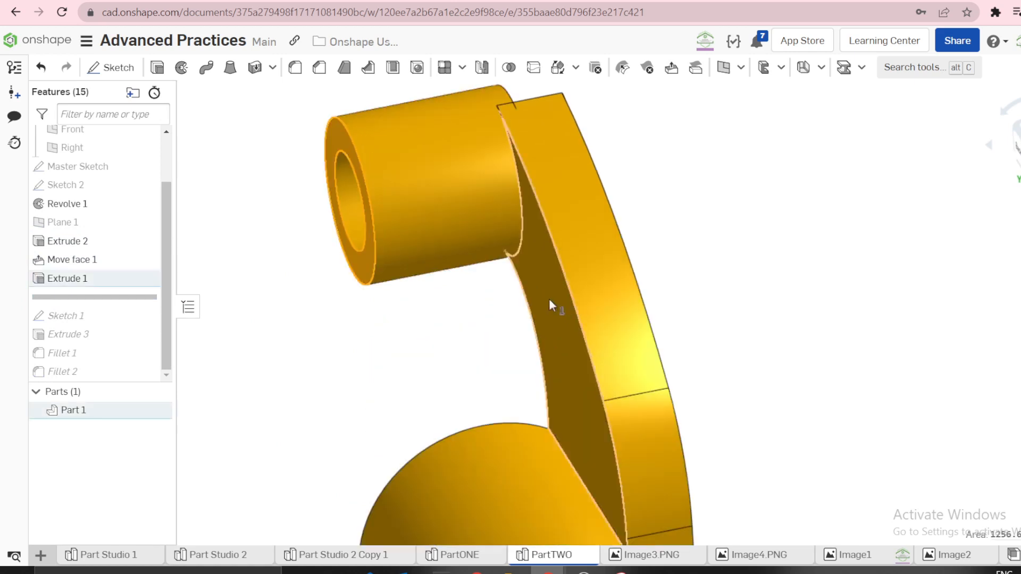
click(360, 304)
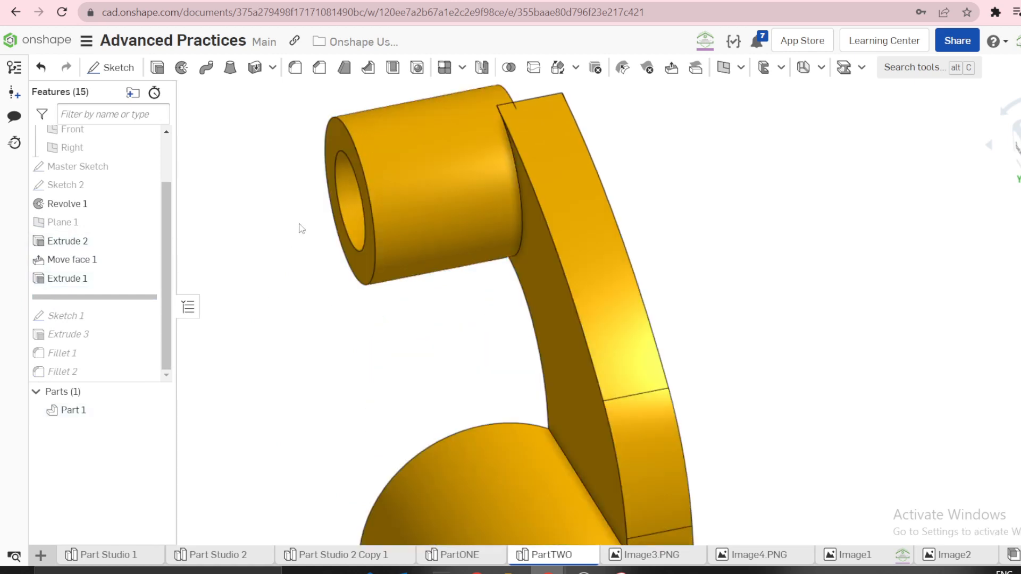
right_click(73, 278)
click(102, 323)
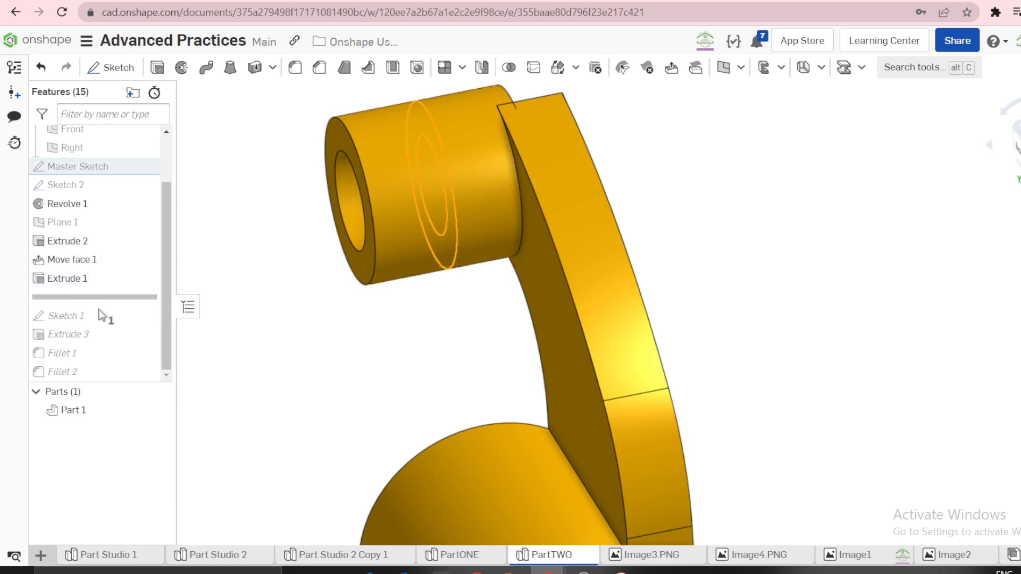
scroll(372, 346, down, 2)
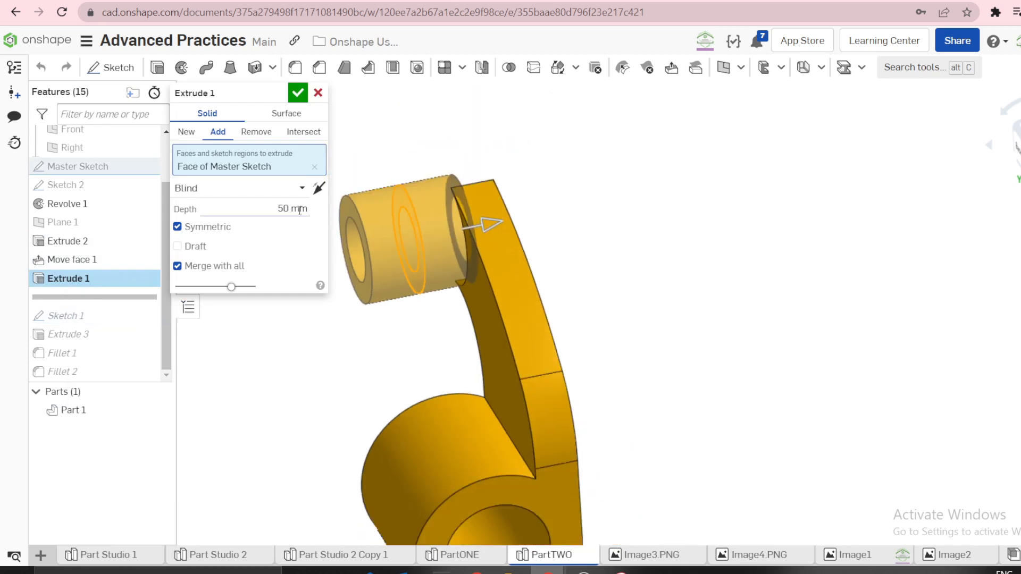
click(254, 197)
click(219, 250)
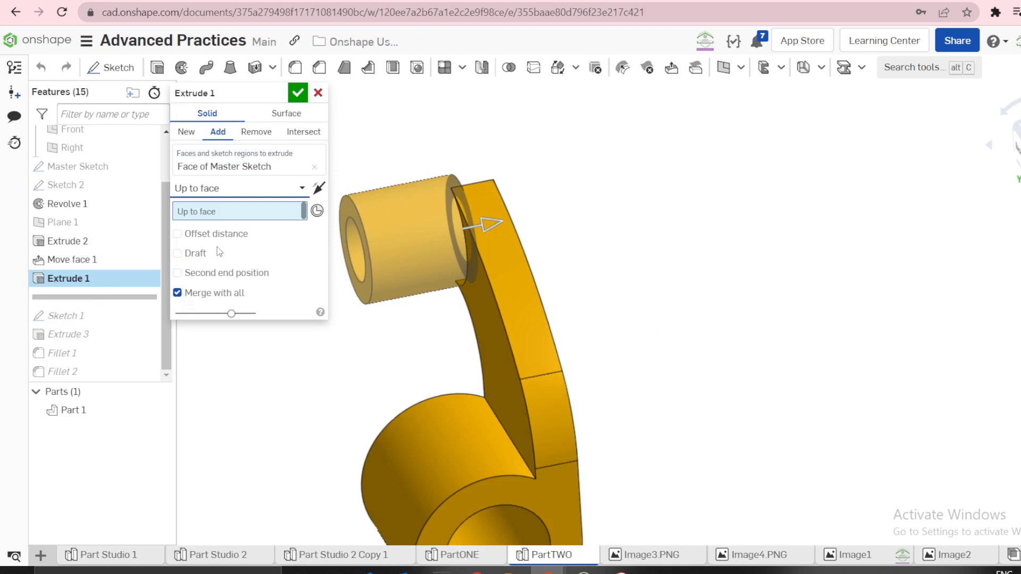
click(485, 306)
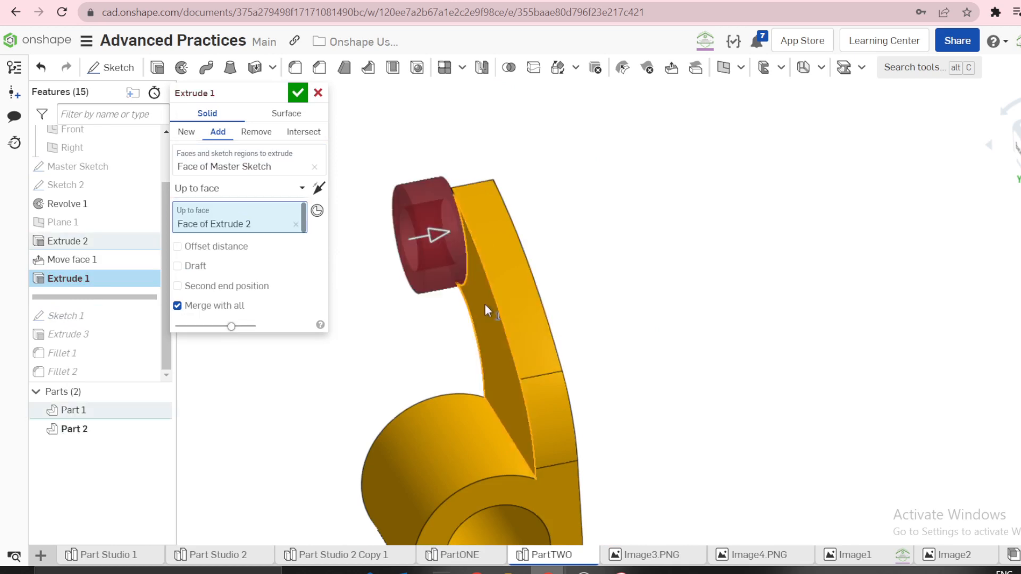
Offset the small cylinder's end 50 mm past the arm face in the opposite direction, checking its length against Image3.PNG
click(319, 189)
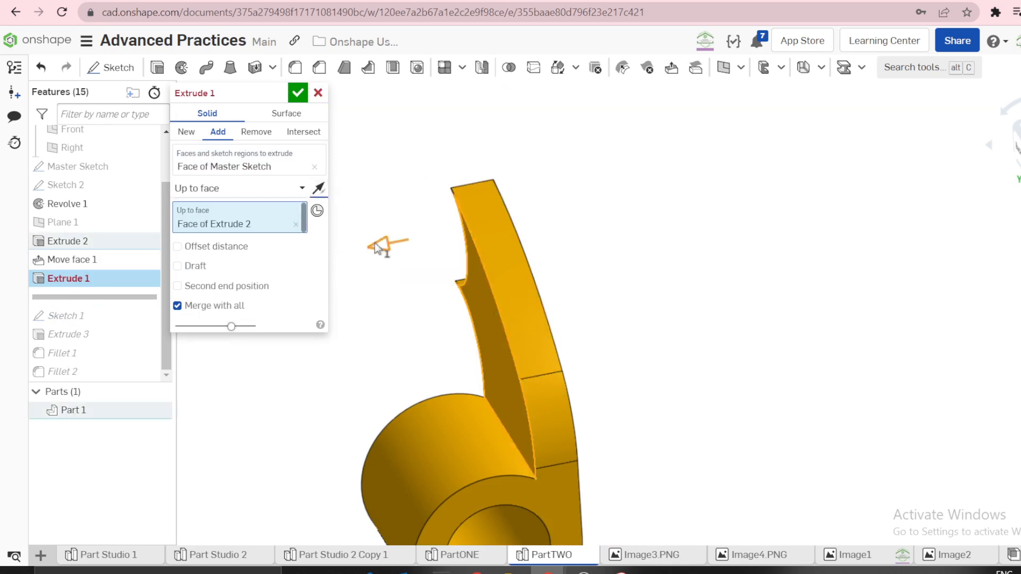
click(318, 189)
click(177, 247)
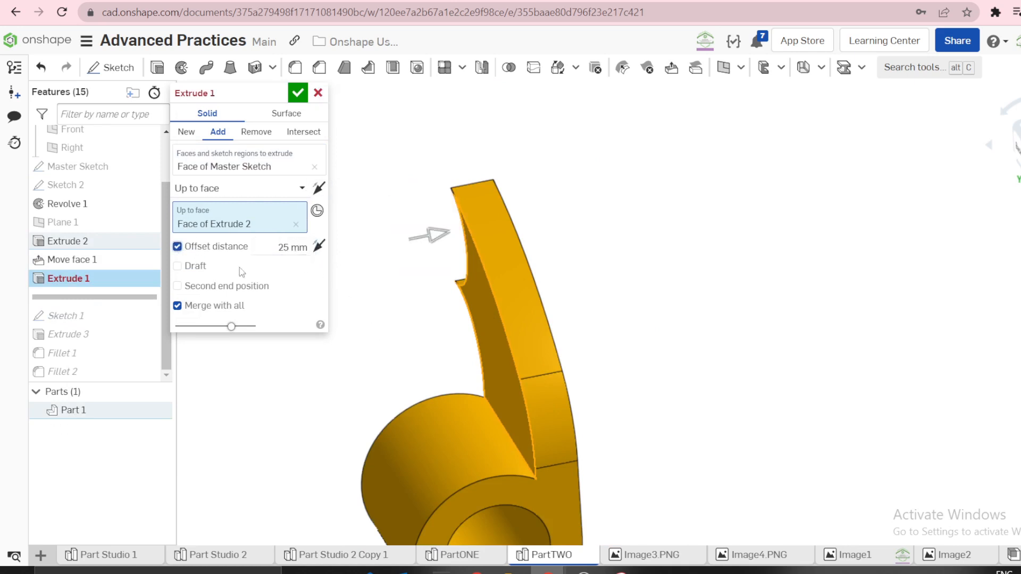
click(318, 251)
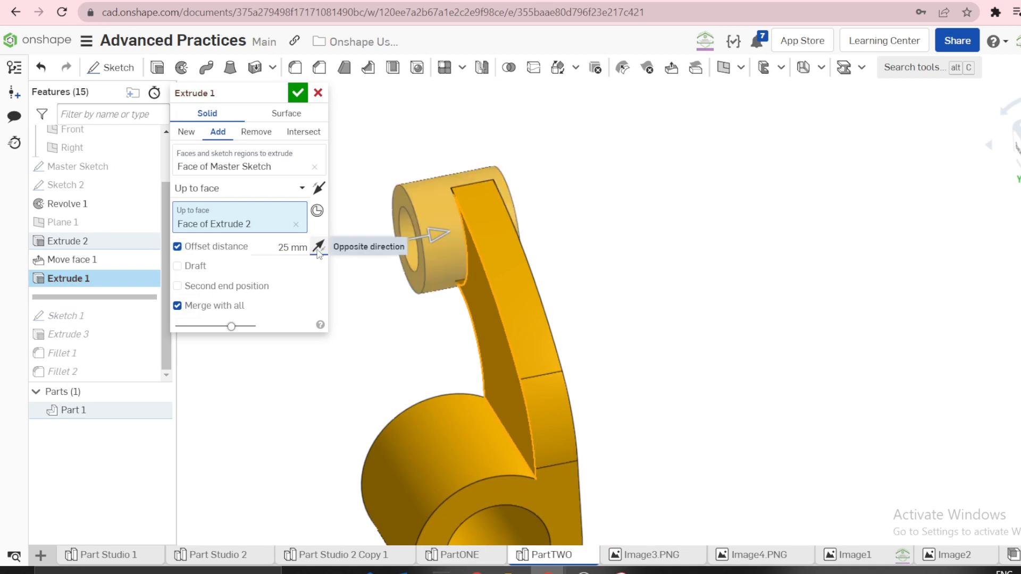
click(284, 247)
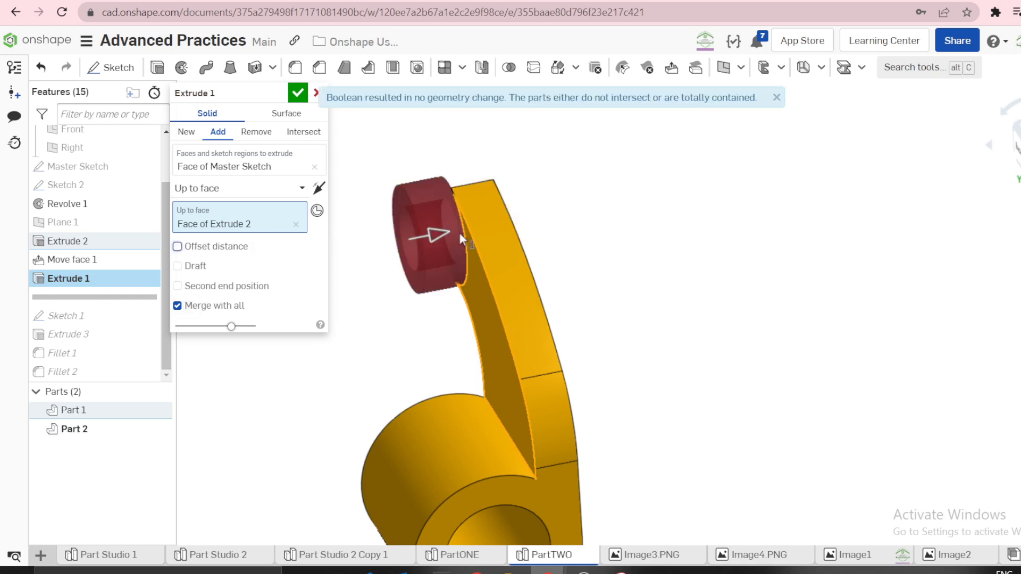
scroll(442, 245, up, 2)
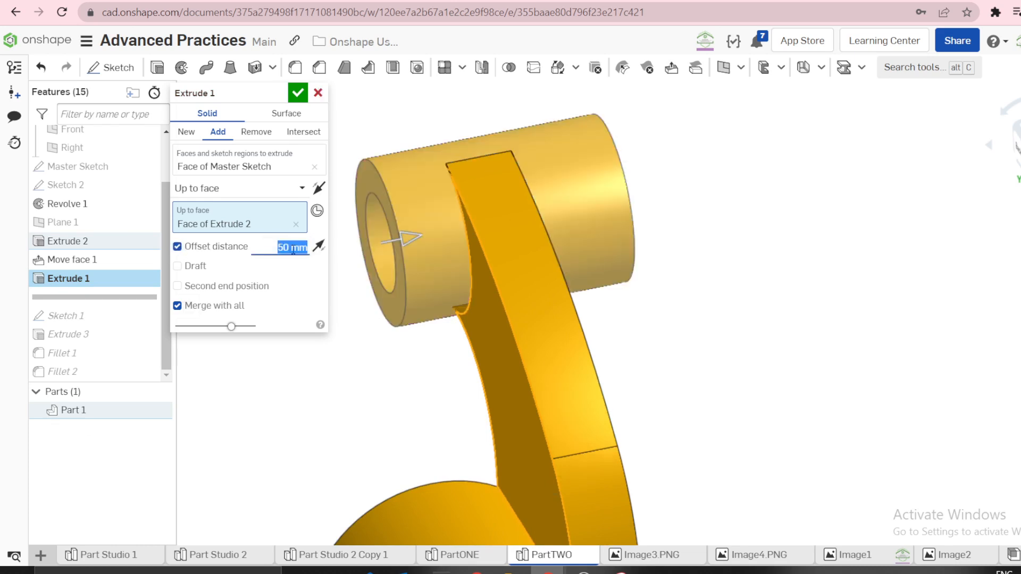
click(664, 558)
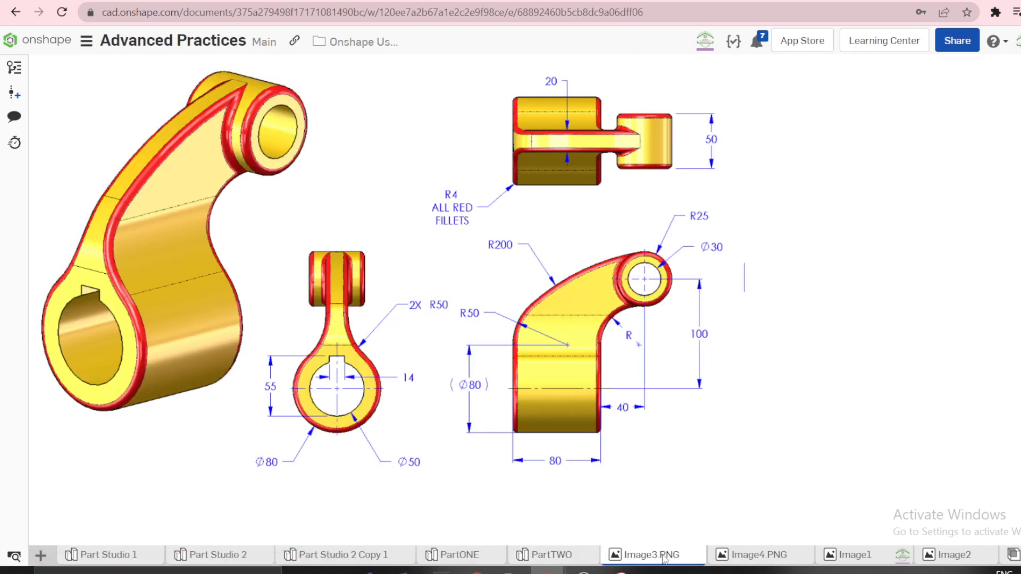
click(558, 555)
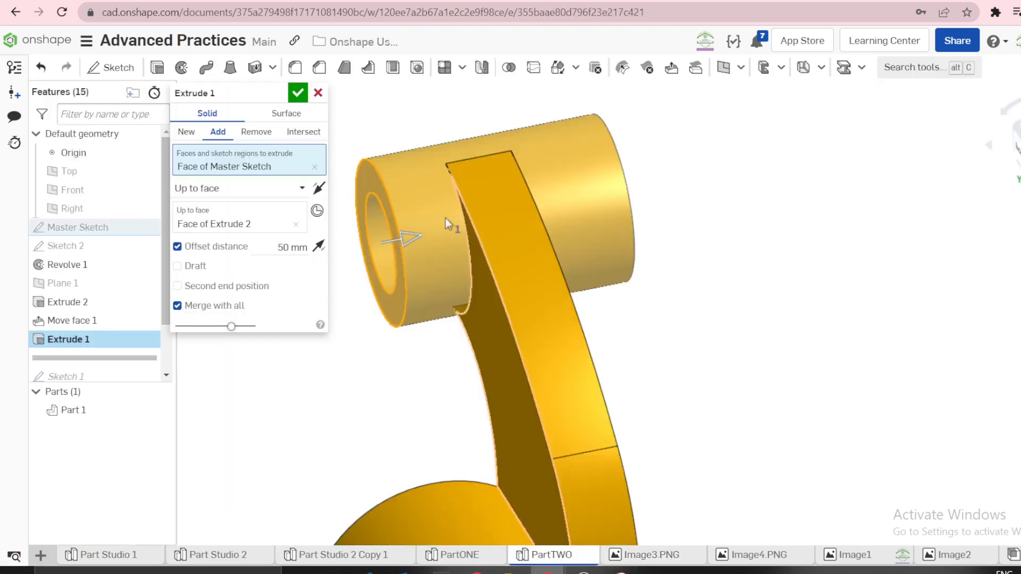
Add a second end position to Extrude 1, Up to face at the same arm side face, and accept the feature
click(177, 286)
scroll(452, 309, down, 3)
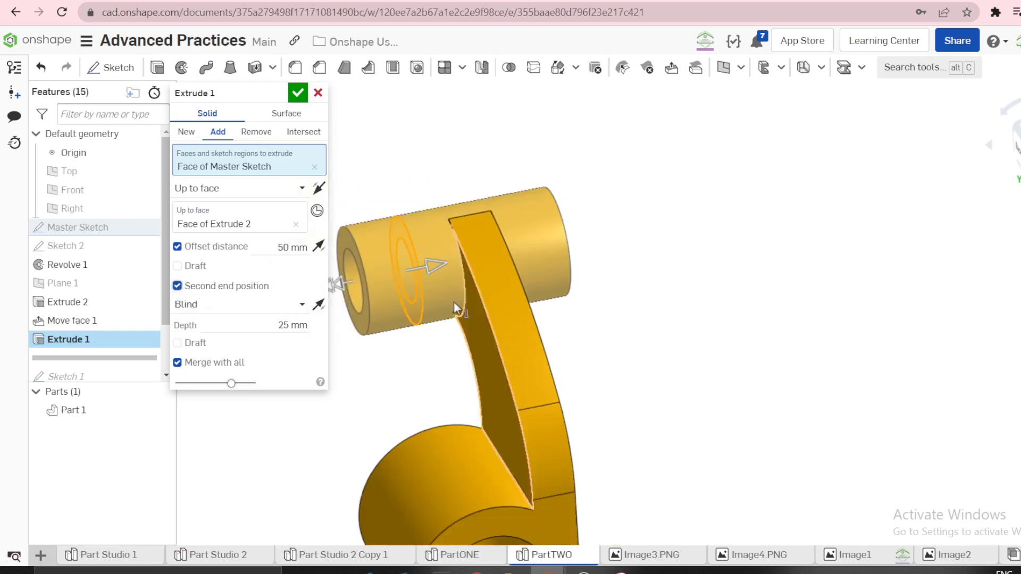
click(318, 311)
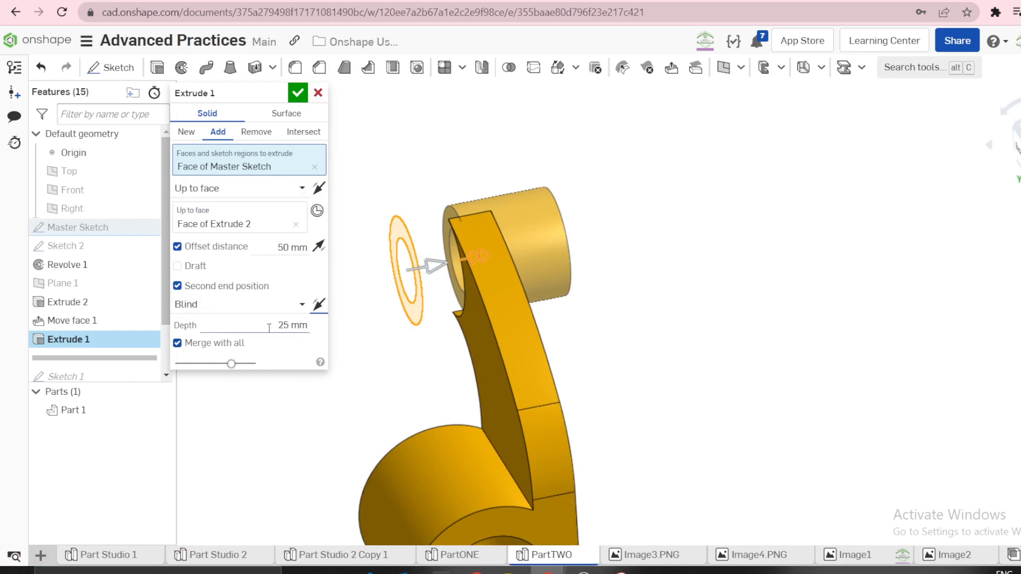
click(282, 305)
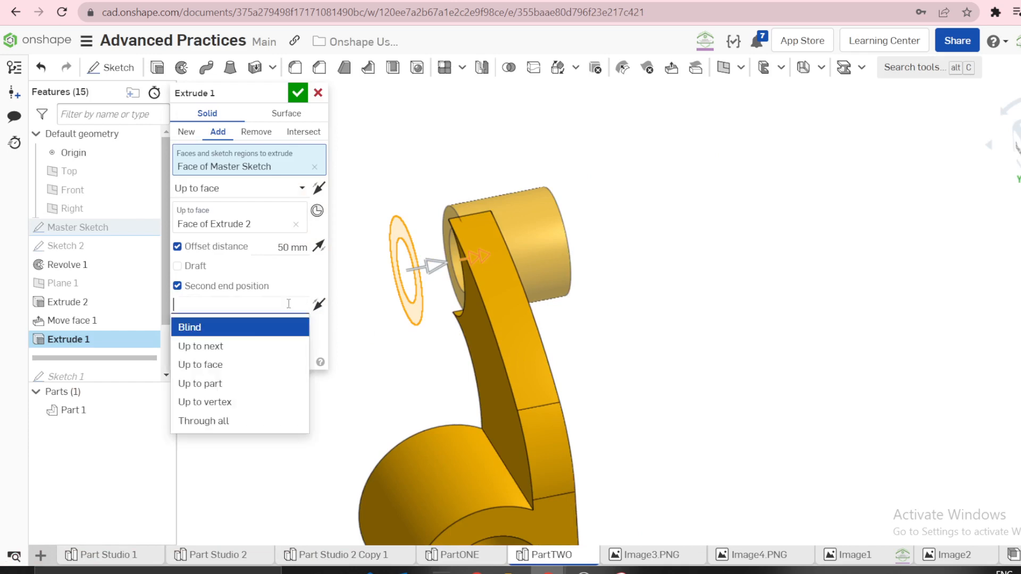
click(222, 367)
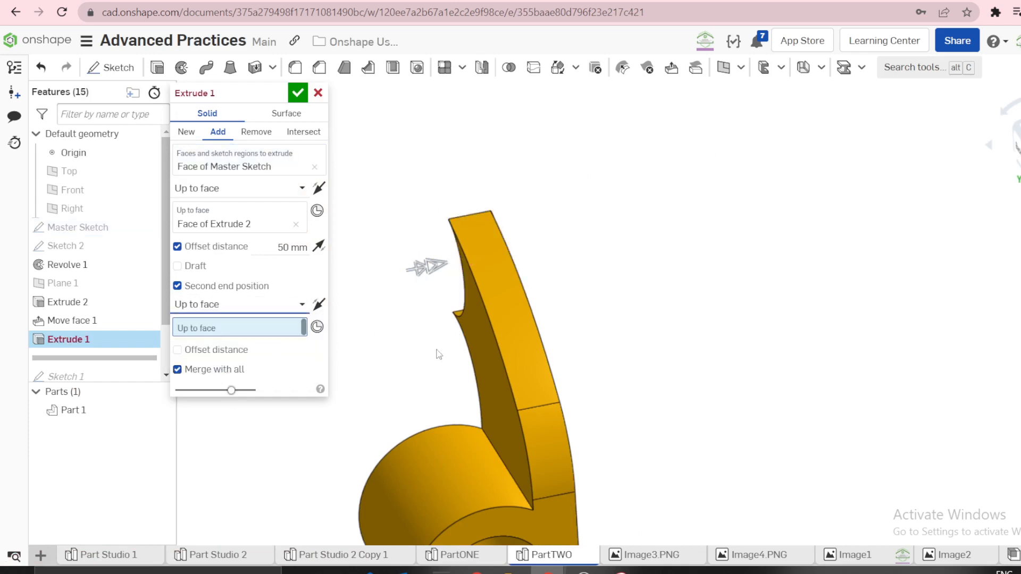
click(477, 336)
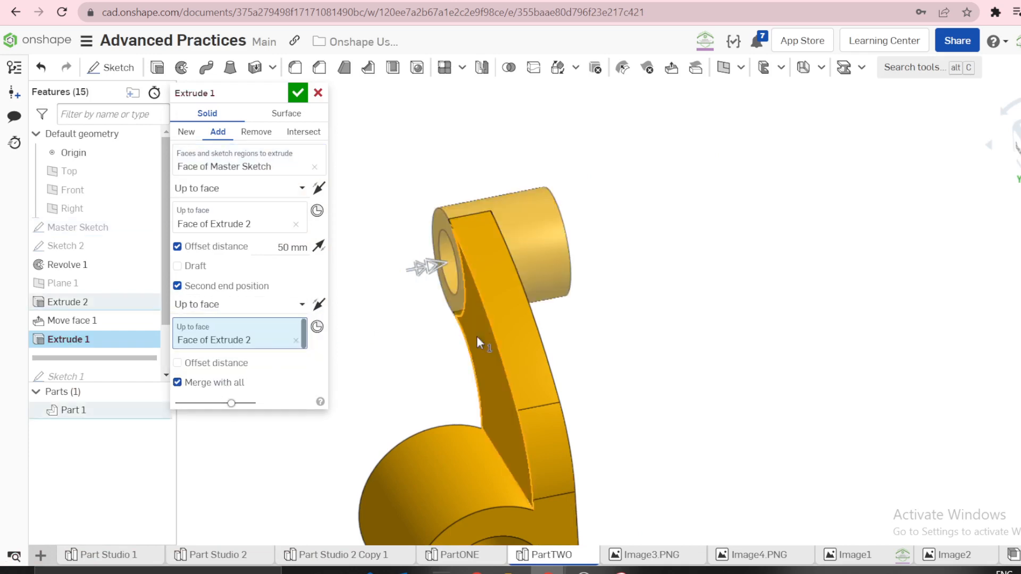
click(301, 95)
Measure the distance between the small cylinder's outer end and the arm's side face, and inspect the lever from several angles
right_drag(595, 235, 528, 219)
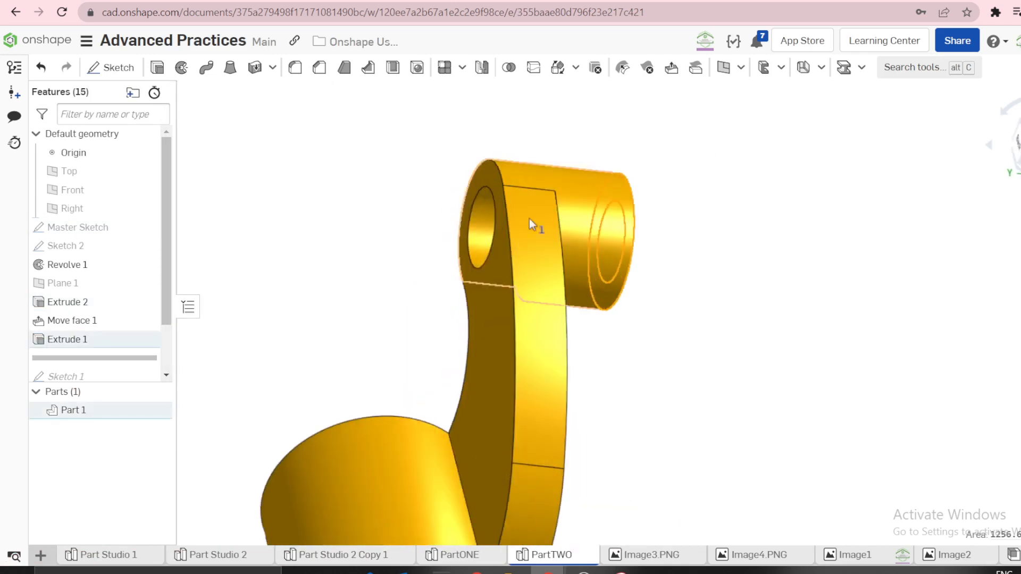
click(494, 315)
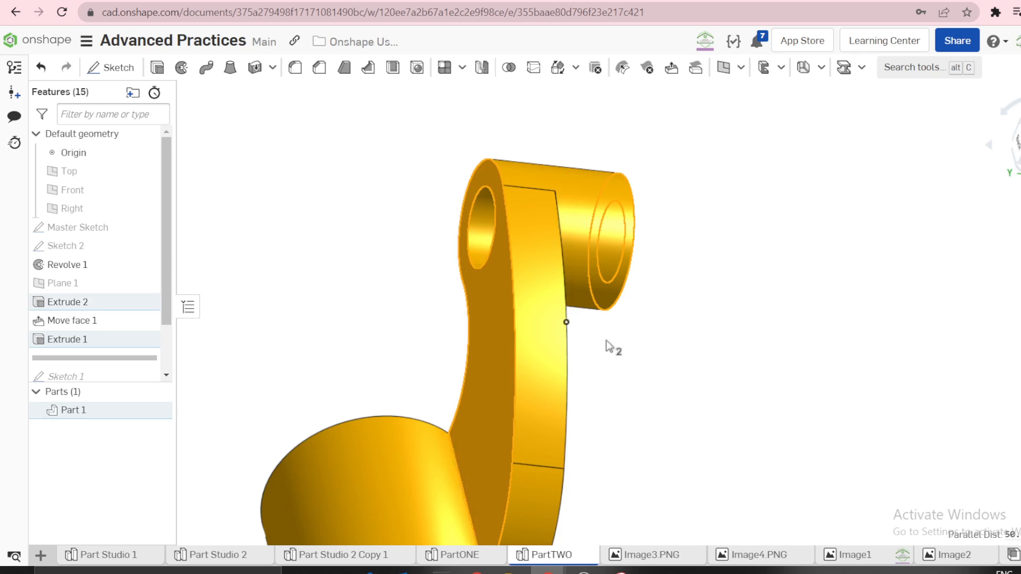
click(679, 344)
scroll(677, 343, down, 1)
right_drag(651, 362, 636, 346)
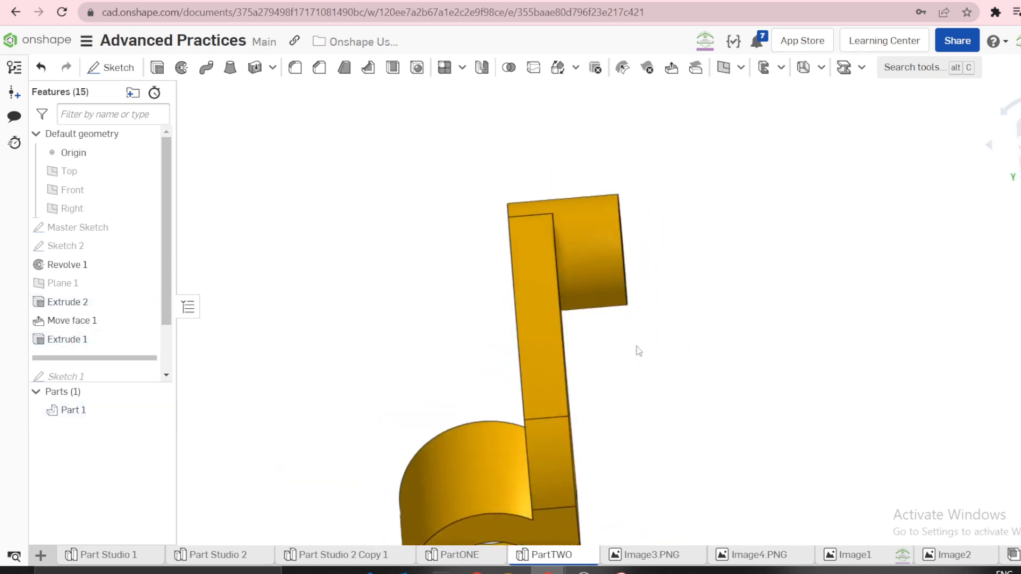
scroll(635, 367, down, 3)
right_drag(656, 437, 705, 435)
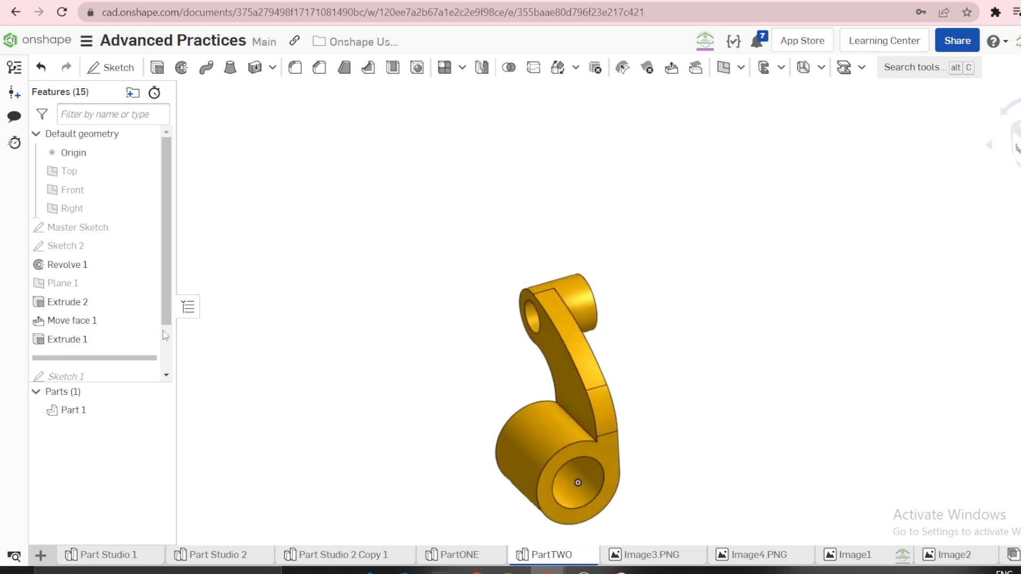
Roll the history forward to include Sketch 1 and Extrude 3, bringing in the main bore's keyway
drag(164, 290, 162, 336)
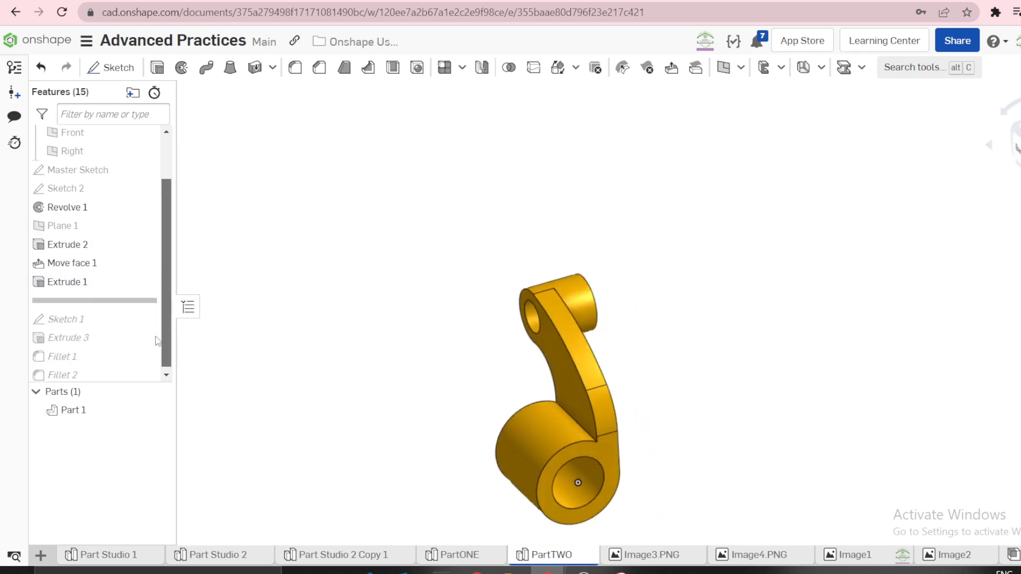
drag(109, 299, 107, 326)
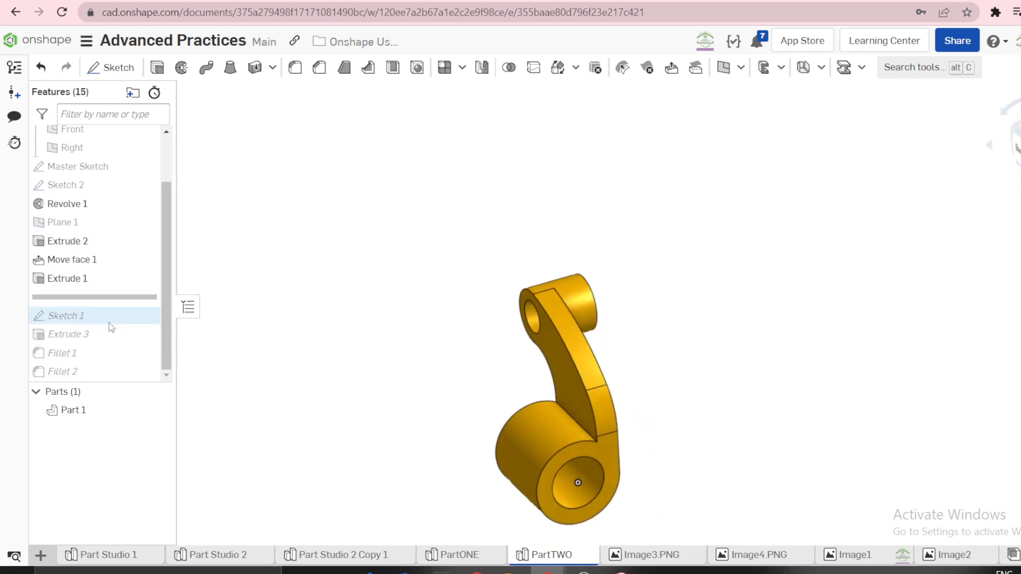
right_drag(472, 459, 493, 485)
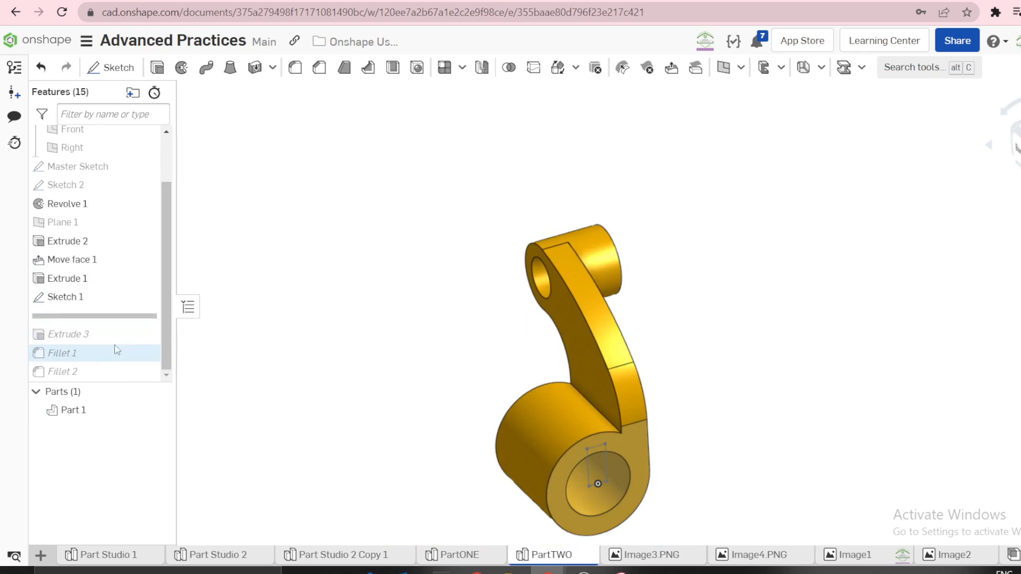
drag(112, 318, 113, 335)
scroll(580, 435, up, 3)
mouse_move(580, 435)
right_down()
mouse_move(553, 401)
mouse_move(591, 435)
mouse_move(587, 444)
right_up()
scroll(590, 444, up, 3)
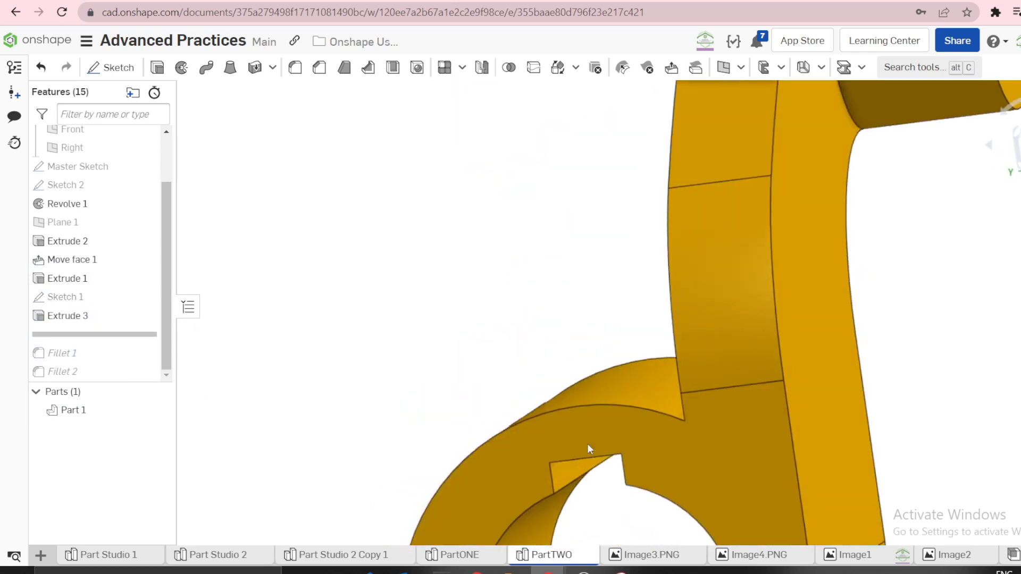
Start a Move face feature on the three faces of the keyway in the main bore
click(671, 68)
scroll(569, 454, up, 2)
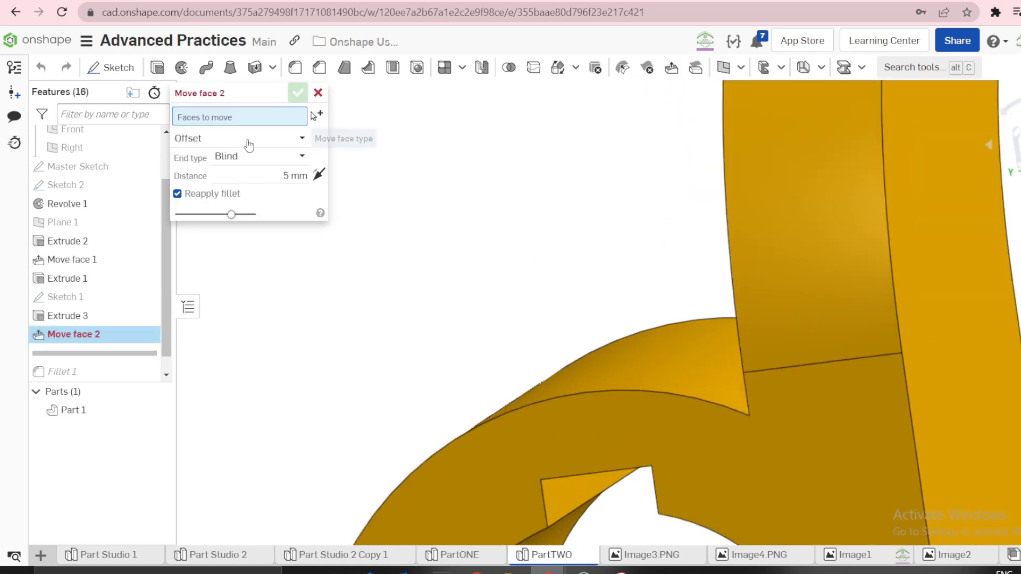
scroll(546, 441, down, 2)
click(586, 500)
scroll(572, 514, up, 3)
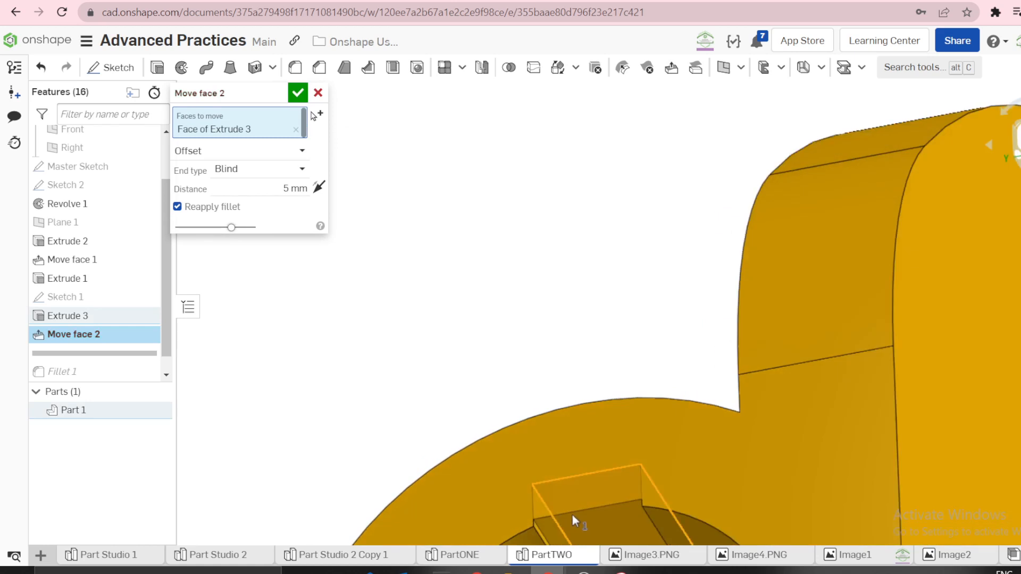
click(549, 525)
scroll(539, 458, down, 4)
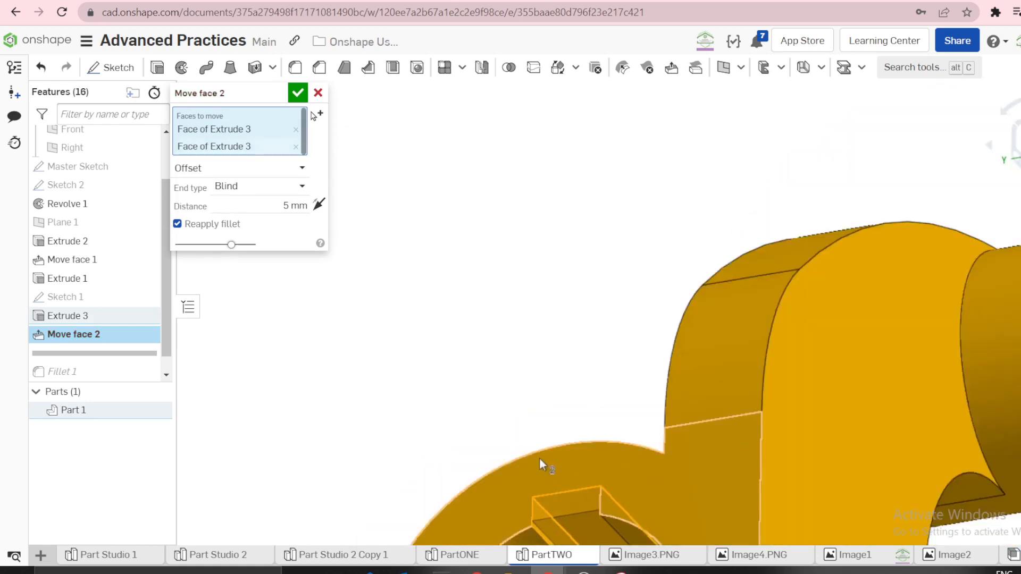
click(606, 521)
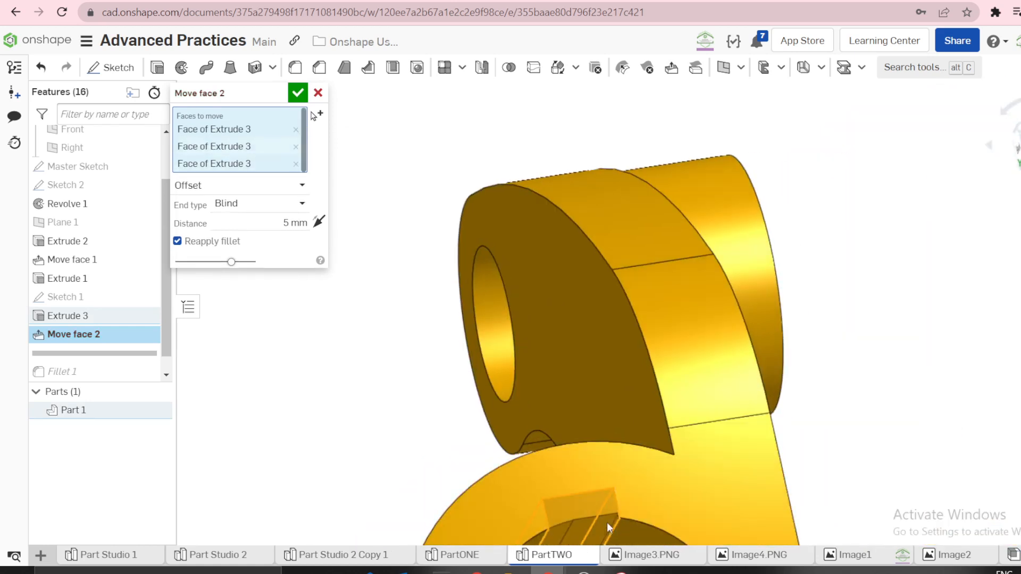
scroll(583, 389, down, 3)
right_drag(582, 390, 590, 460)
scroll(584, 435, down, 4)
scroll(530, 540, up, 4)
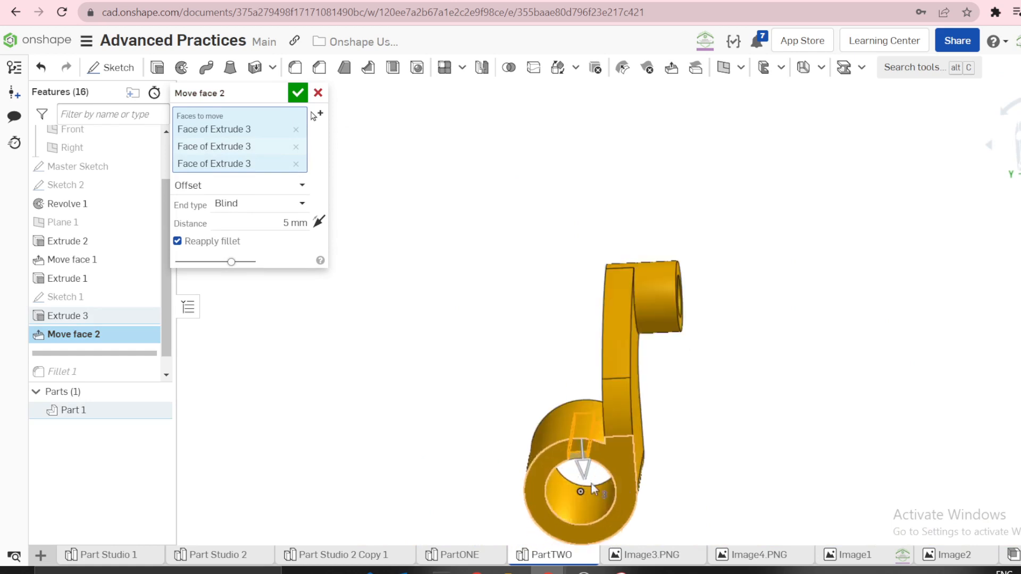
scroll(617, 405, up, 4)
right_drag(617, 408, 403, 355)
Rotate the three keyway faces 40 degrees about the axis of the main bore and accept the Move face feature
click(226, 186)
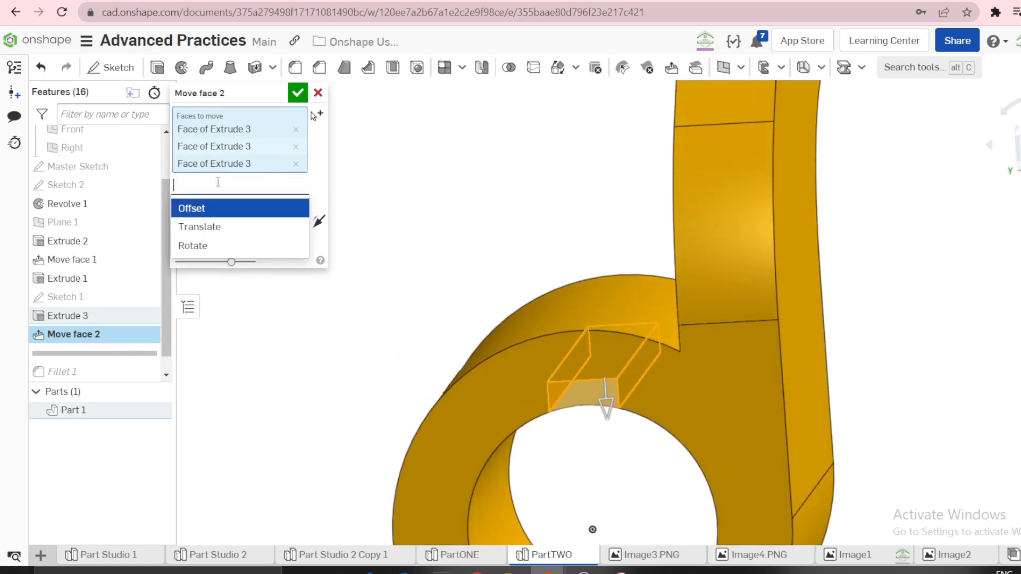
click(204, 245)
scroll(367, 277, down, 2)
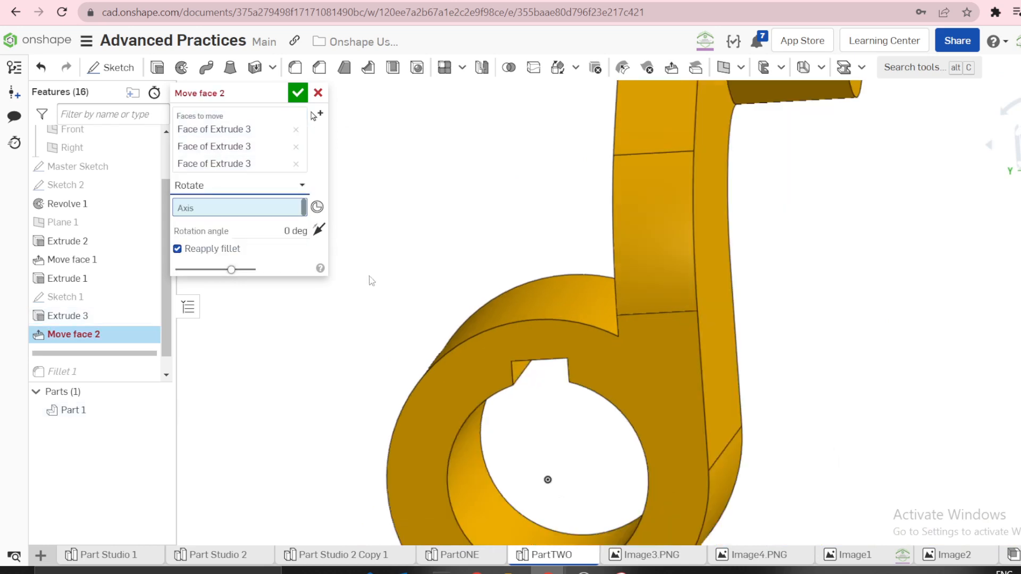
right_drag(484, 367, 465, 482)
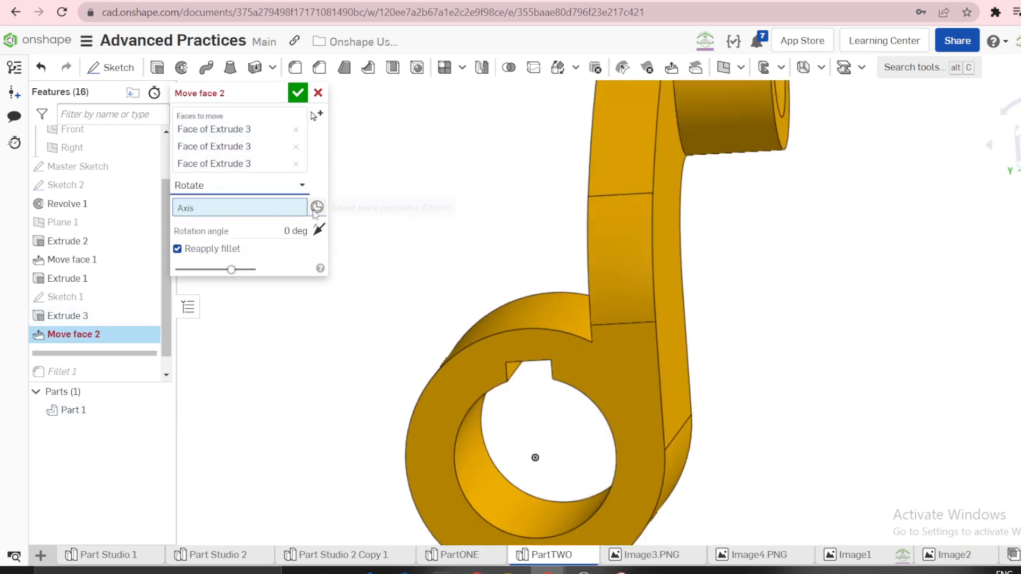
click(486, 491)
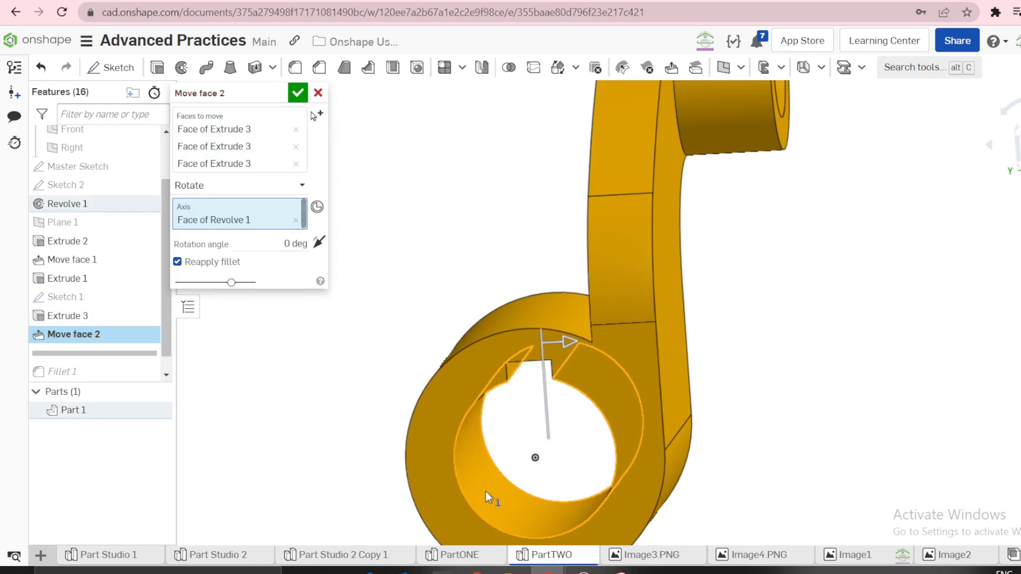
click(277, 244)
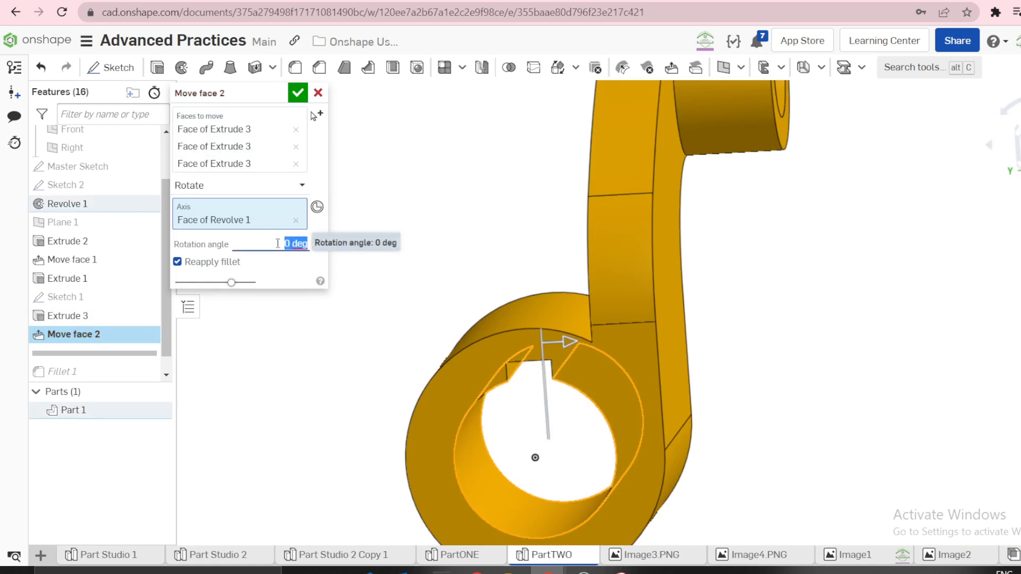
text(40)
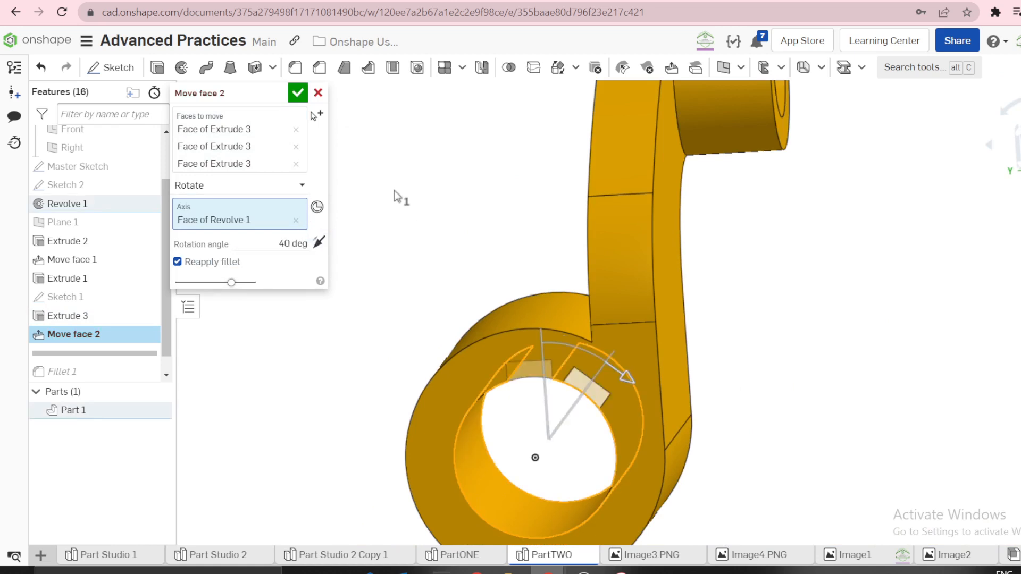
click(298, 92)
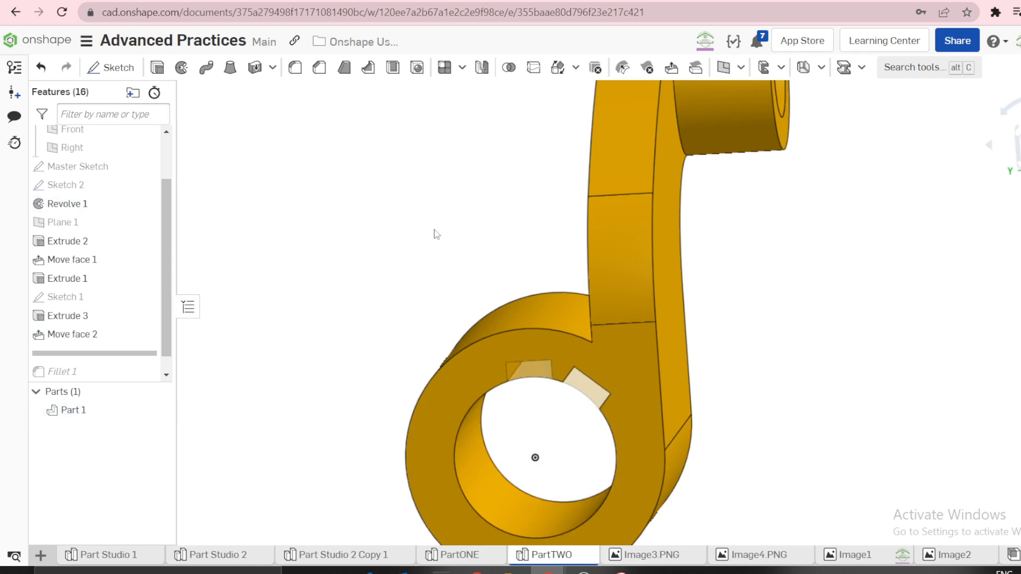
Roll the history forward to include Fillet 1 and set that fillet's radius to 25 mm
scroll(471, 250, down, 3)
right_drag(471, 250, 225, 301)
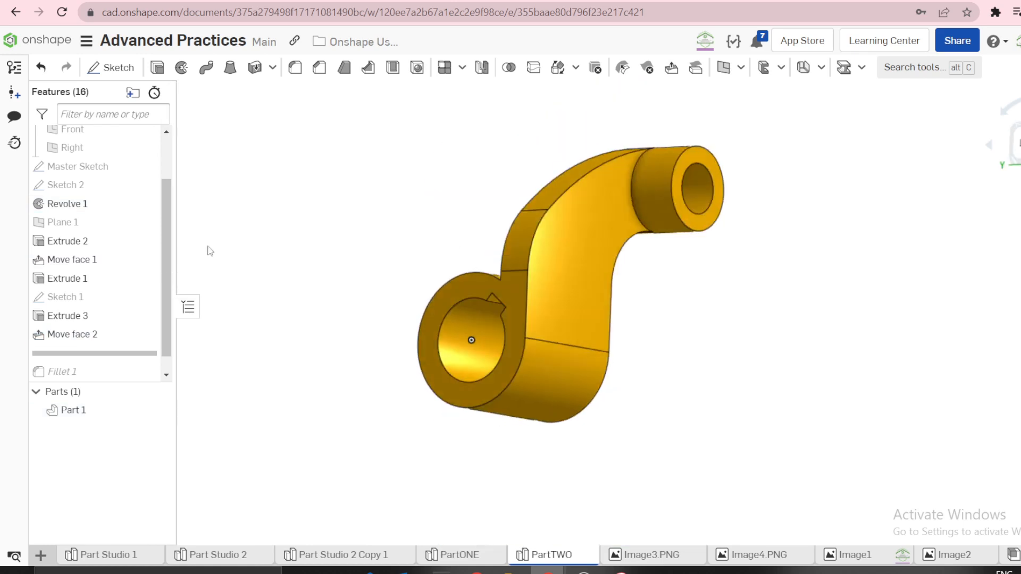
right_drag(207, 249, 399, 317)
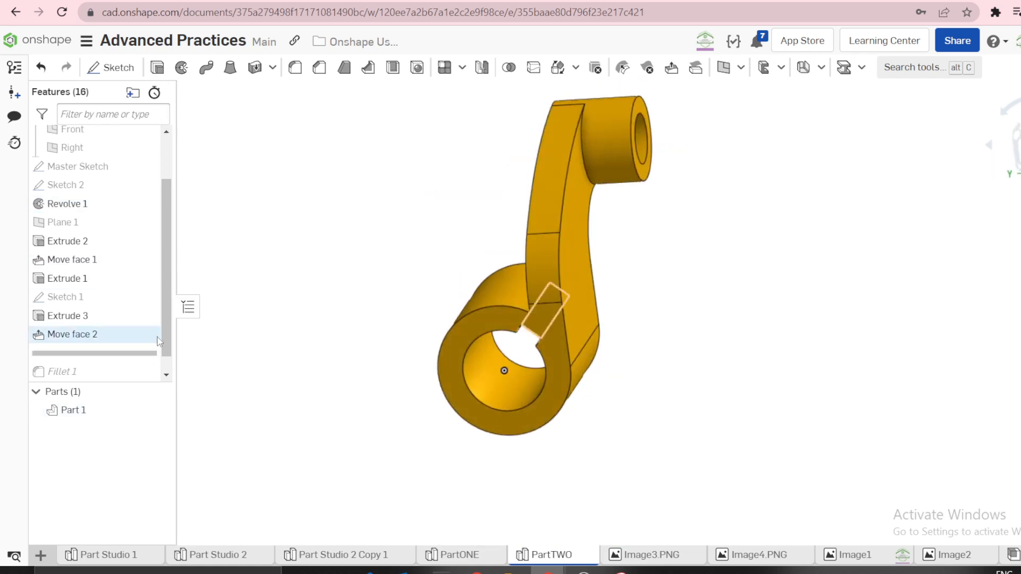
drag(165, 333, 123, 366)
right_click(67, 340)
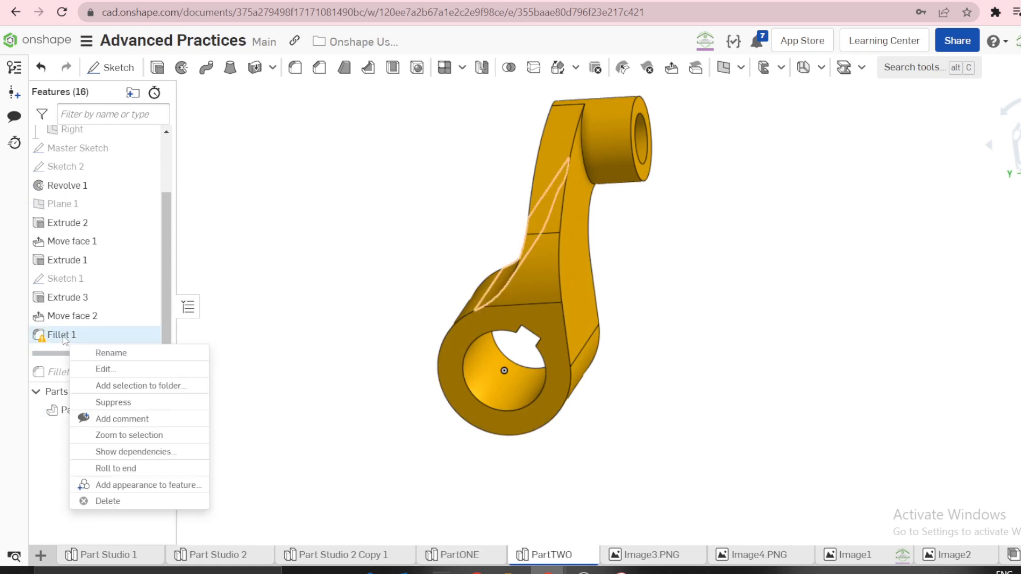
click(104, 368)
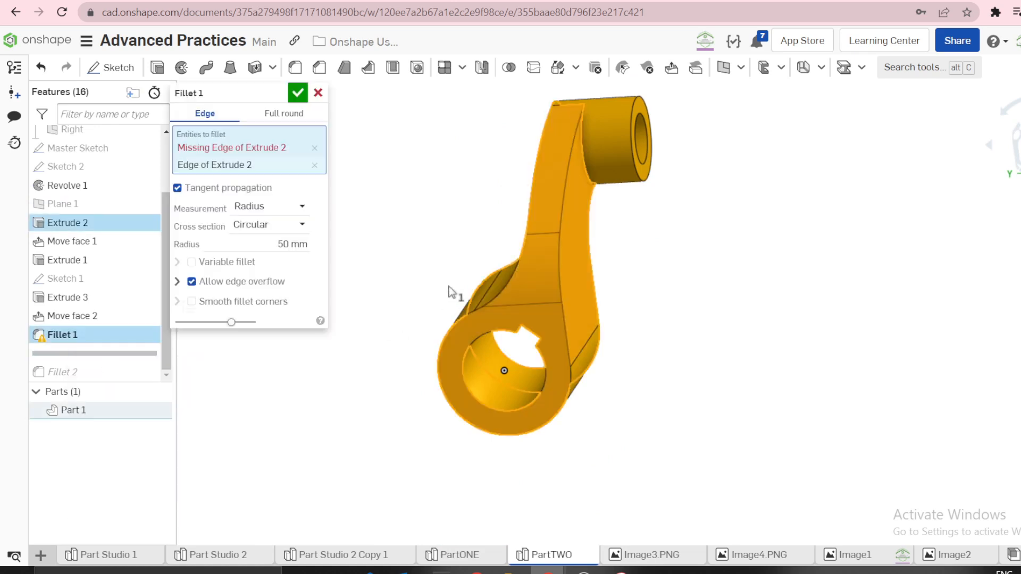
click(291, 244)
text(25)
key(Return)
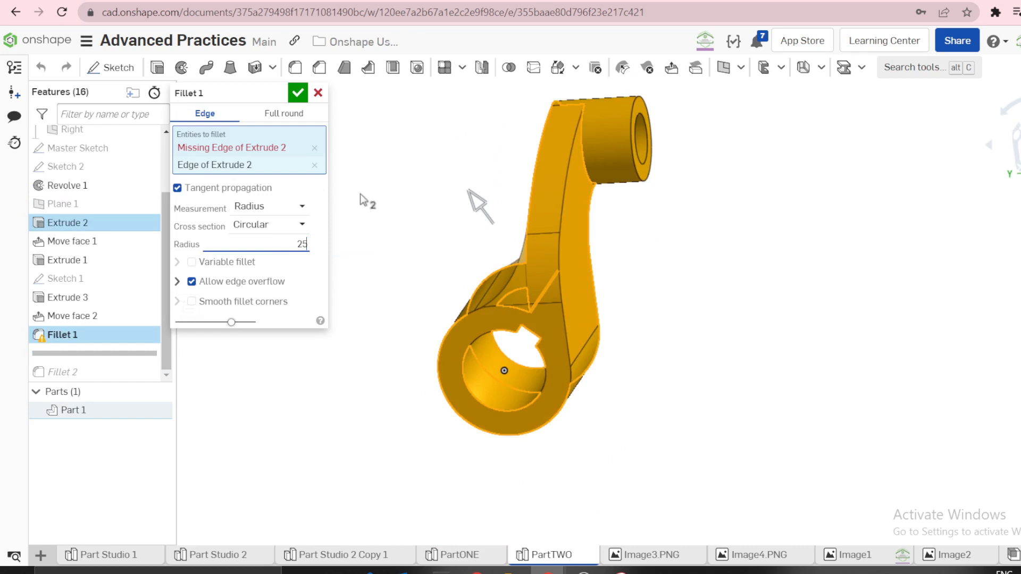
Replace the missing edge in Fillet 1 with the edge where the small cylinder meets the arm, and accept the fillet
click(314, 148)
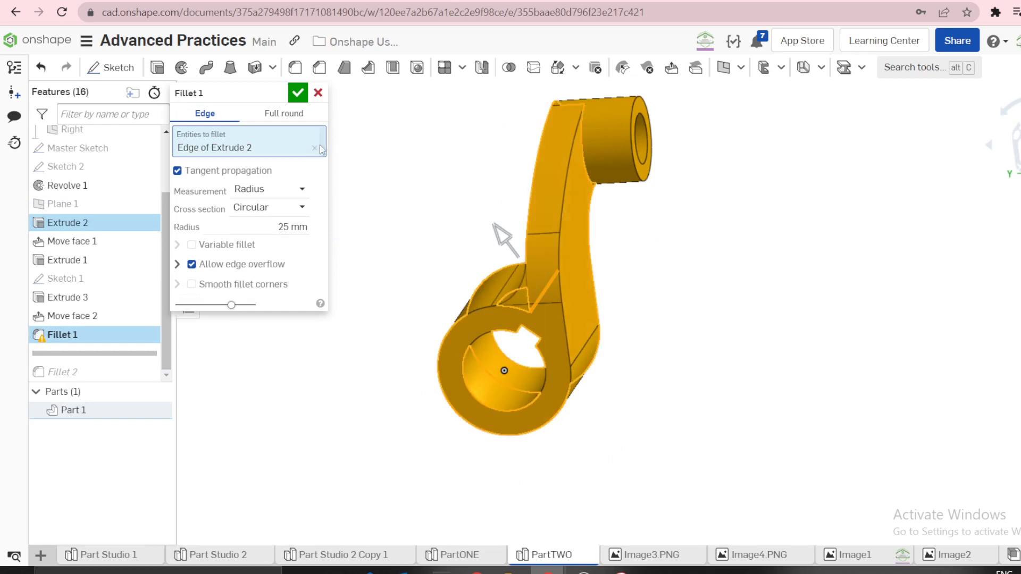
click(580, 260)
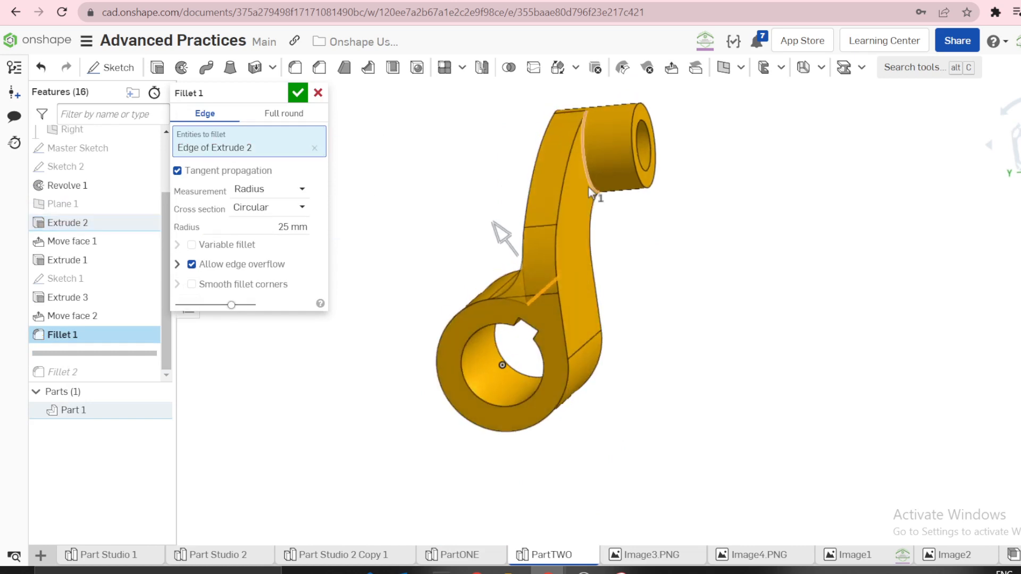
click(298, 93)
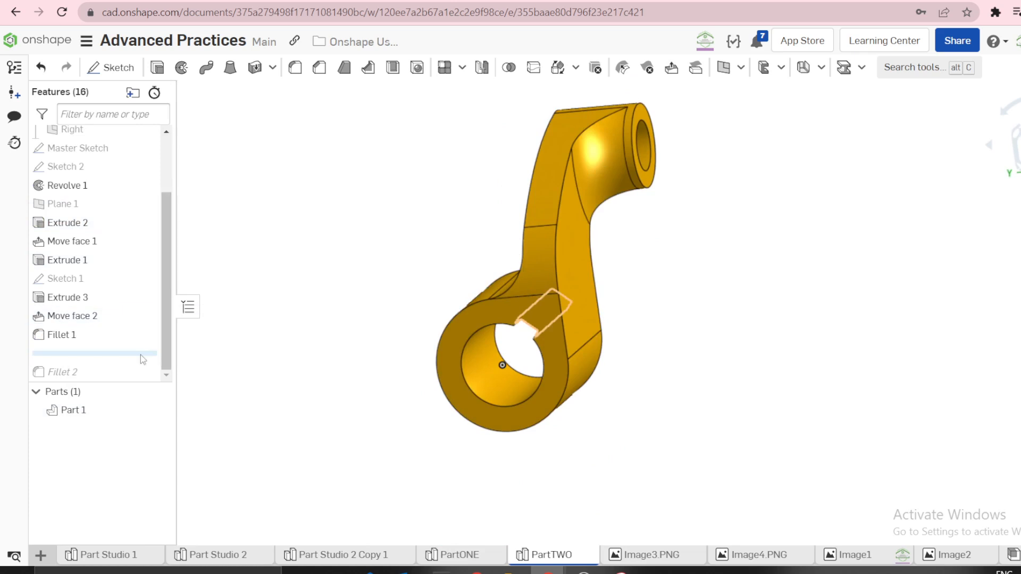
Roll the history forward to include Fillet 2 and compare the PartTWO lever with the Image4.PNG drawing
drag(140, 353, 134, 384)
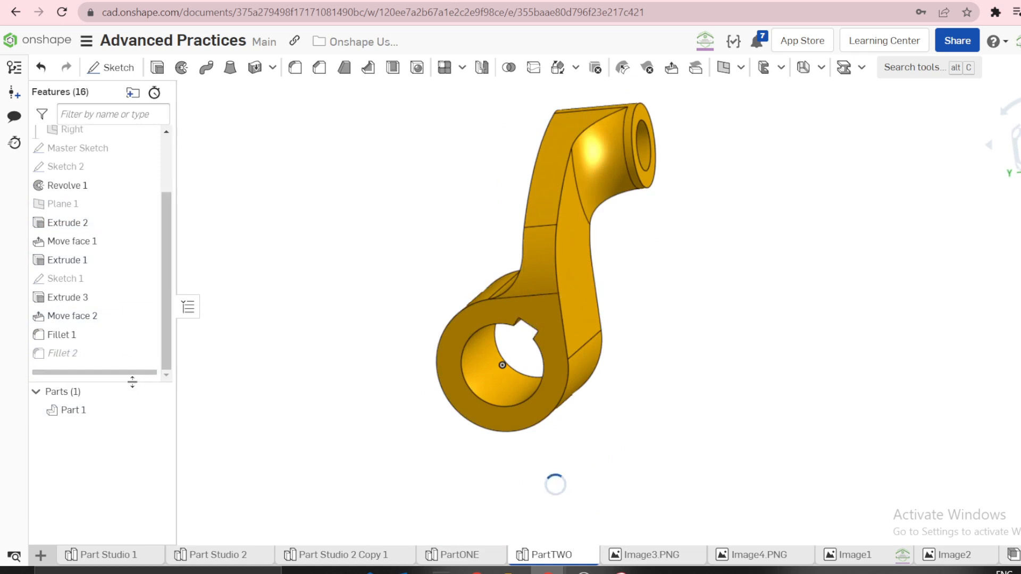
mouse_move(387, 337)
right_down()
mouse_move(433, 330)
mouse_move(372, 351)
right_up()
click(753, 556)
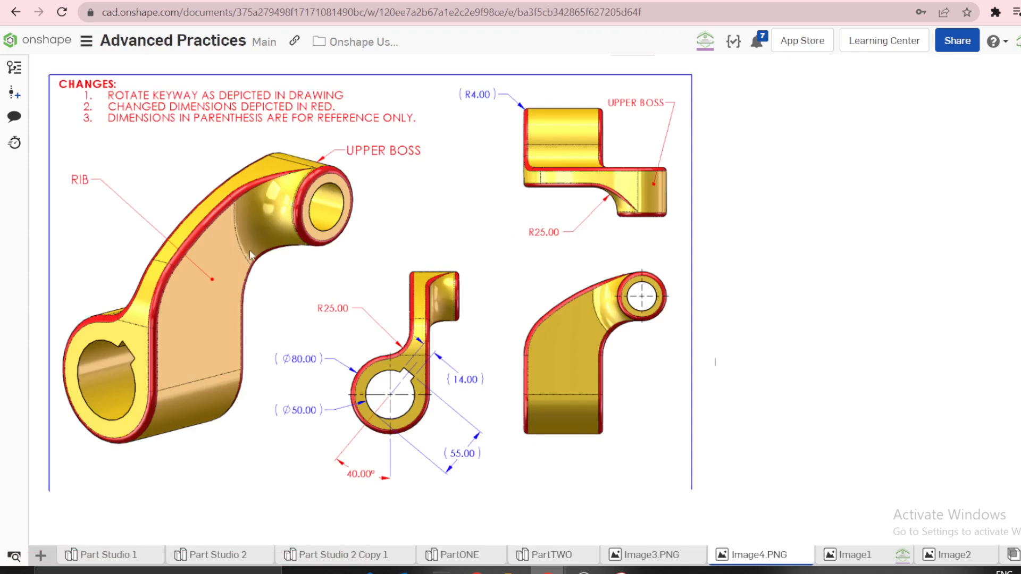
click(658, 557)
click(551, 557)
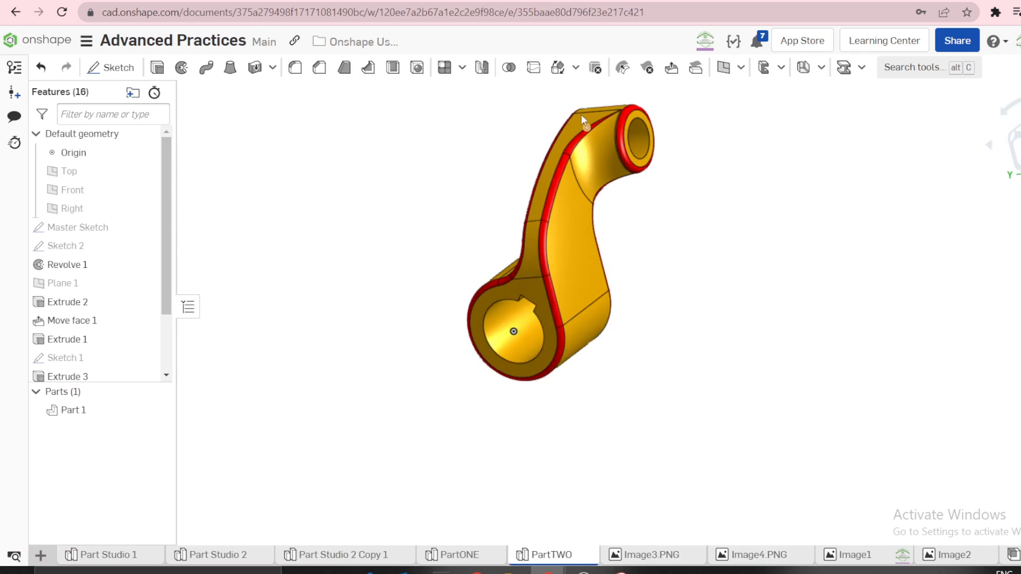
scroll(642, 109, up, 3)
key(f)
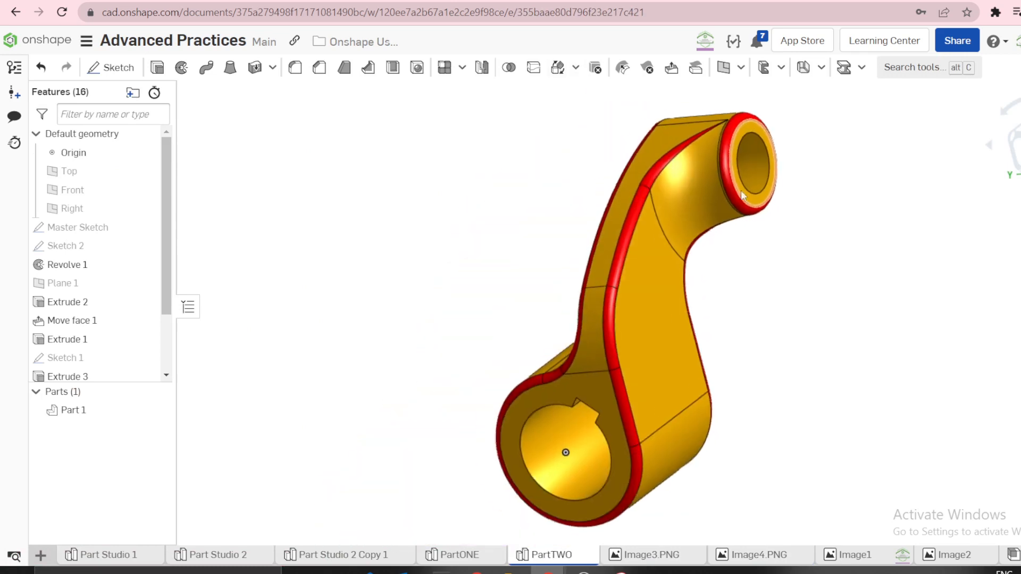